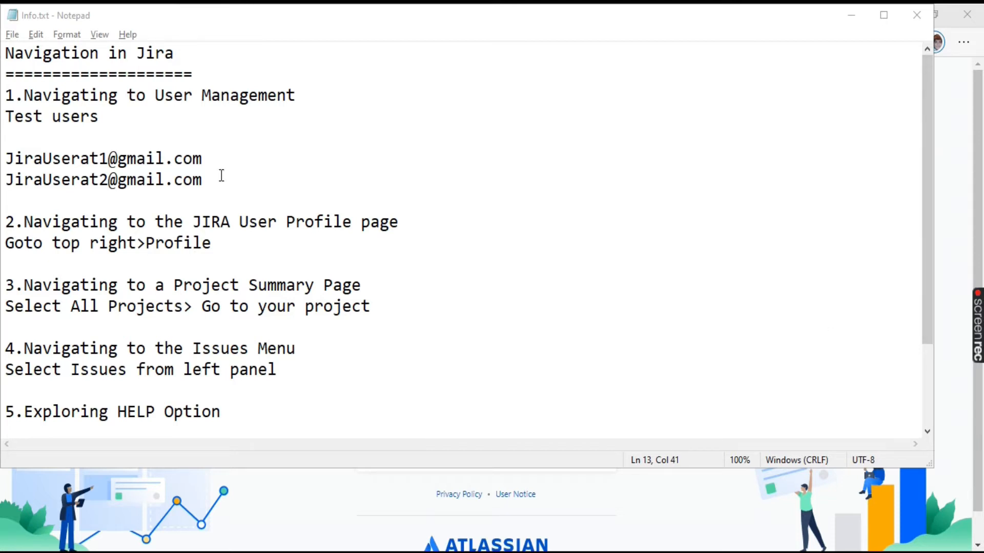
# Step: Minimize the notes and sign in with the account e-mail and password to reach Projects
pyautogui.click(852, 22)
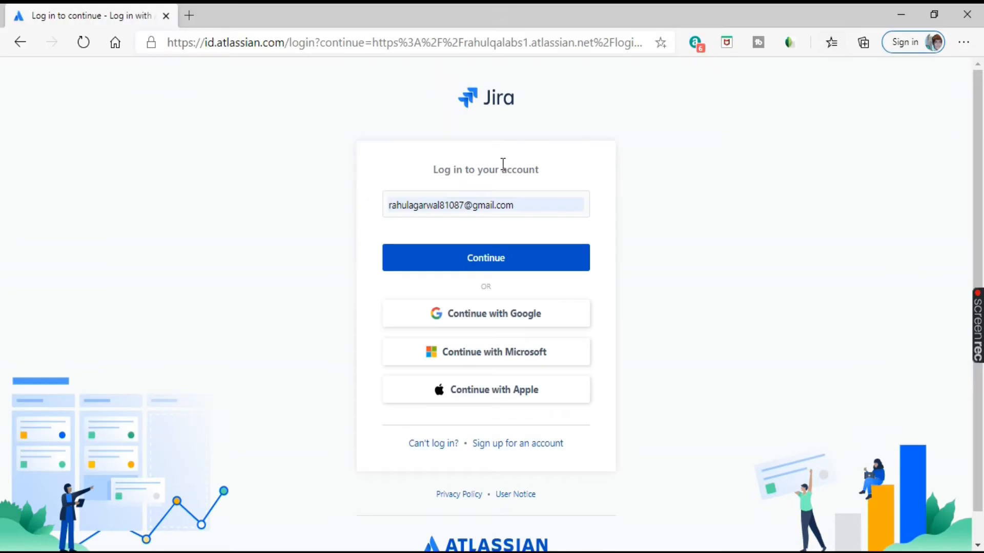
pyautogui.click(488, 266)
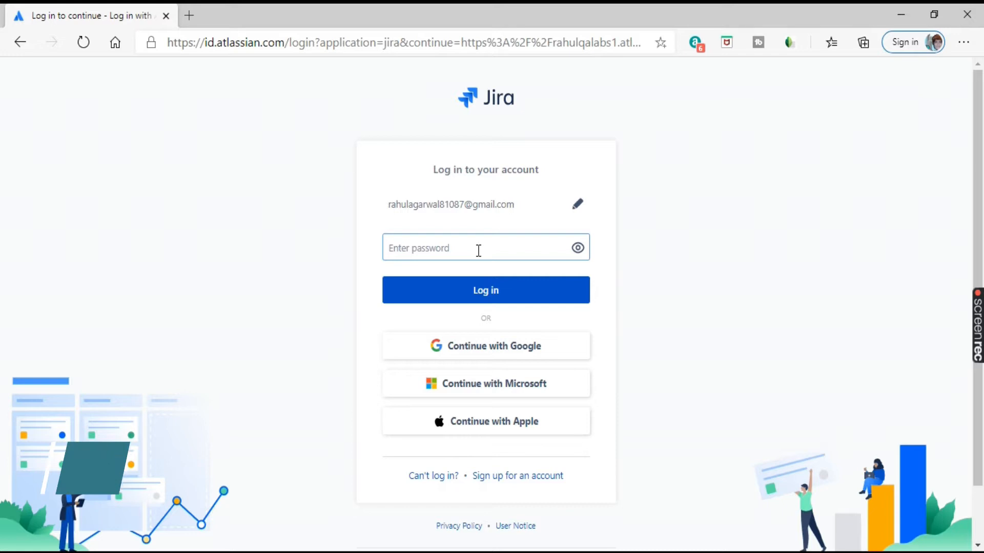
pyautogui.write('••')
pyautogui.press('BackSpace')
pyautogui.press('BackSpace')
pyautogui.write('••••••••')
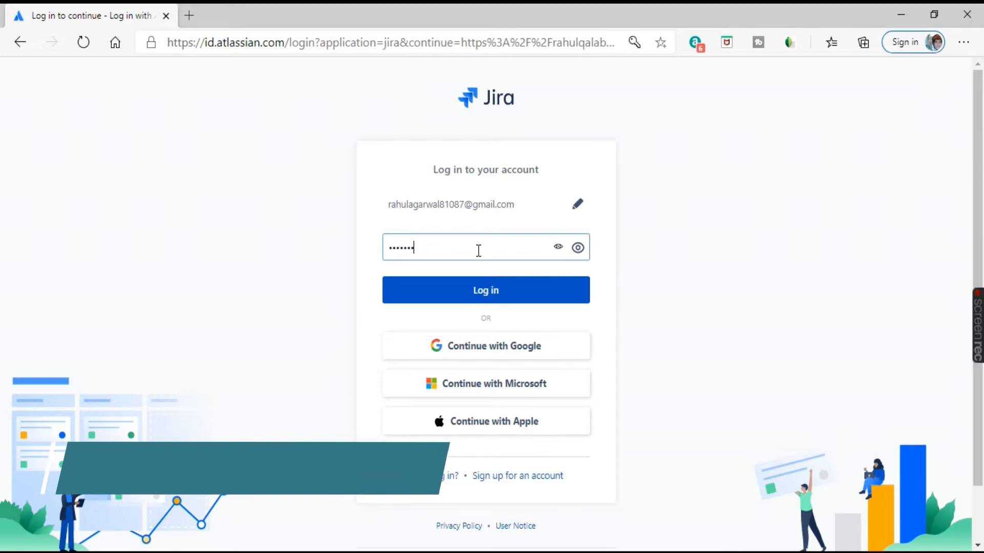
pyautogui.press('Return')
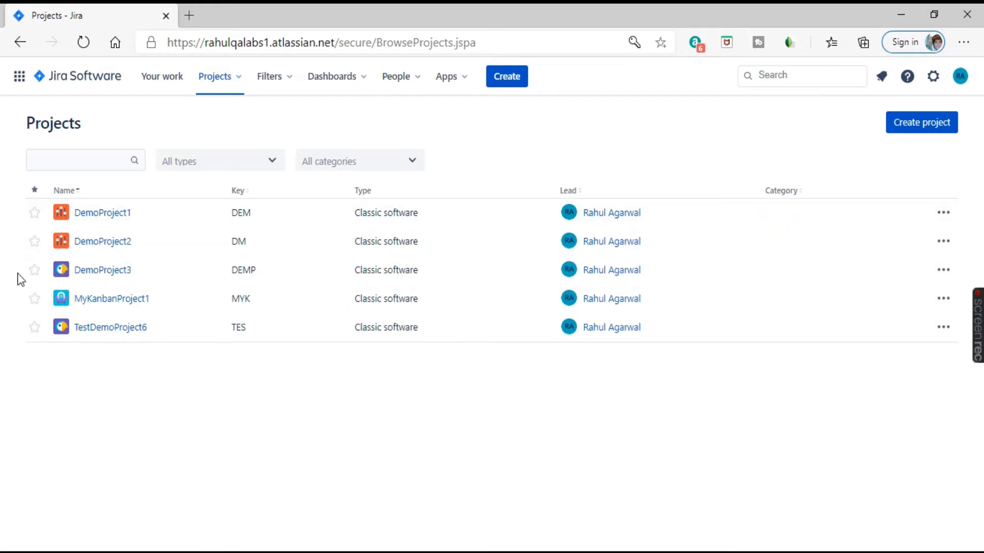
# Step: Open DemoProject1's board to view DEM Sprint 1 with DEM-5 and DEM-3 in To Do
pyautogui.click(95, 215)
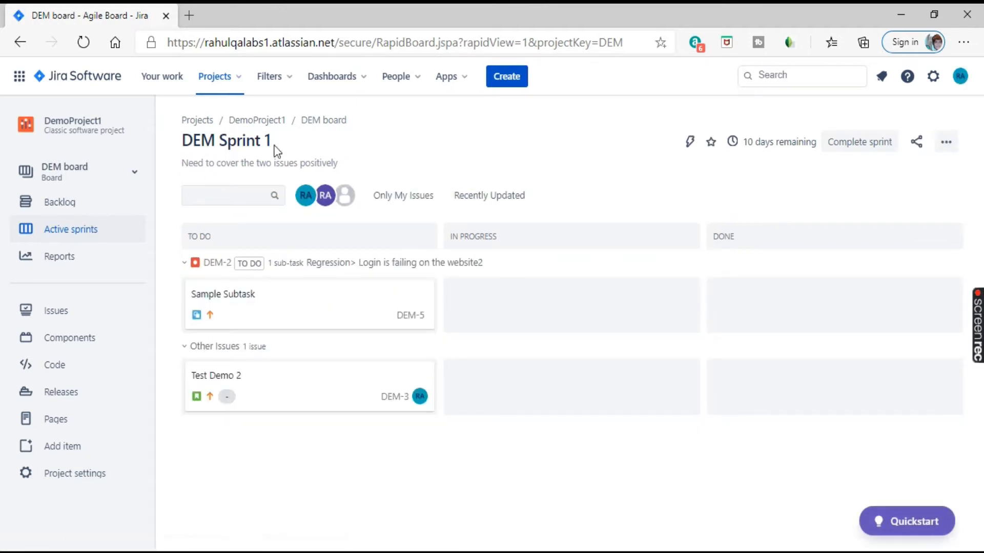
pyautogui.moveTo(271, 142); pyautogui.dragTo(204, 154)
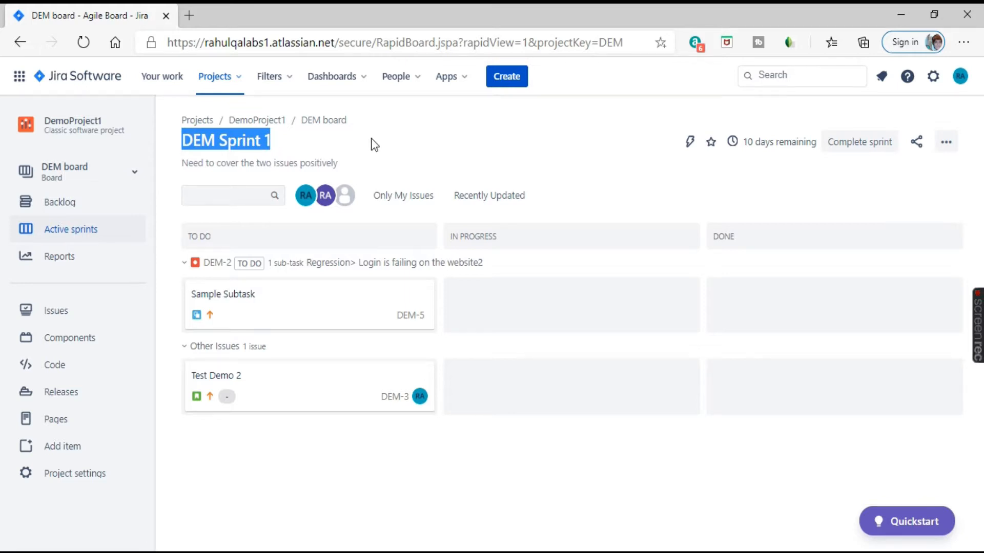
pyautogui.click(441, 122)
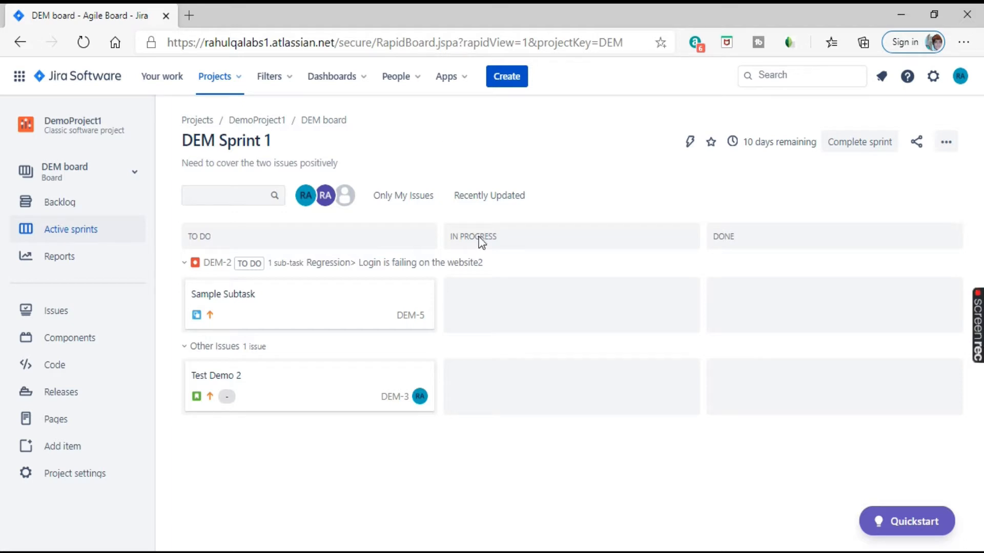
pyautogui.click(961, 78)
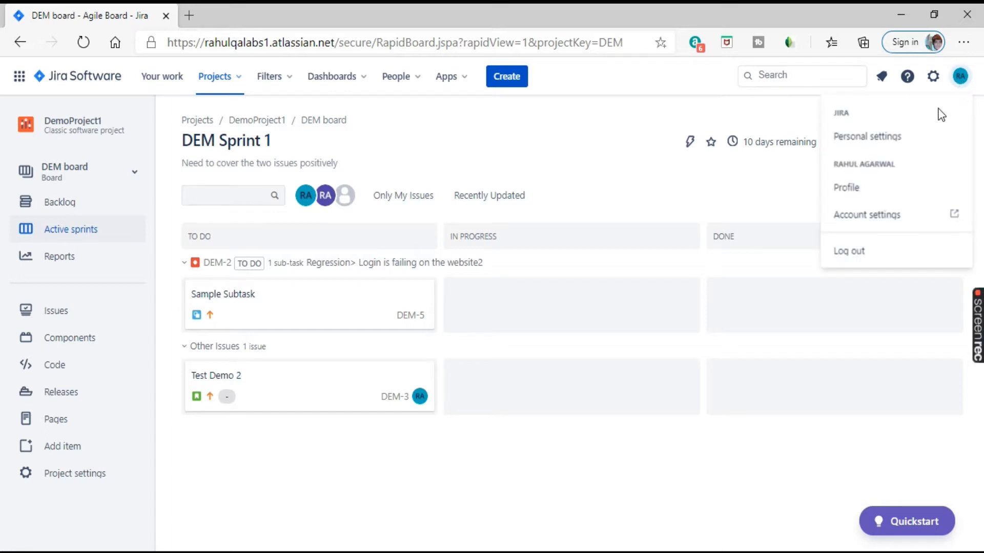
# Step: Open your Jira profile, review its recent work and collaborators, then open Manage your account
pyautogui.click(849, 198)
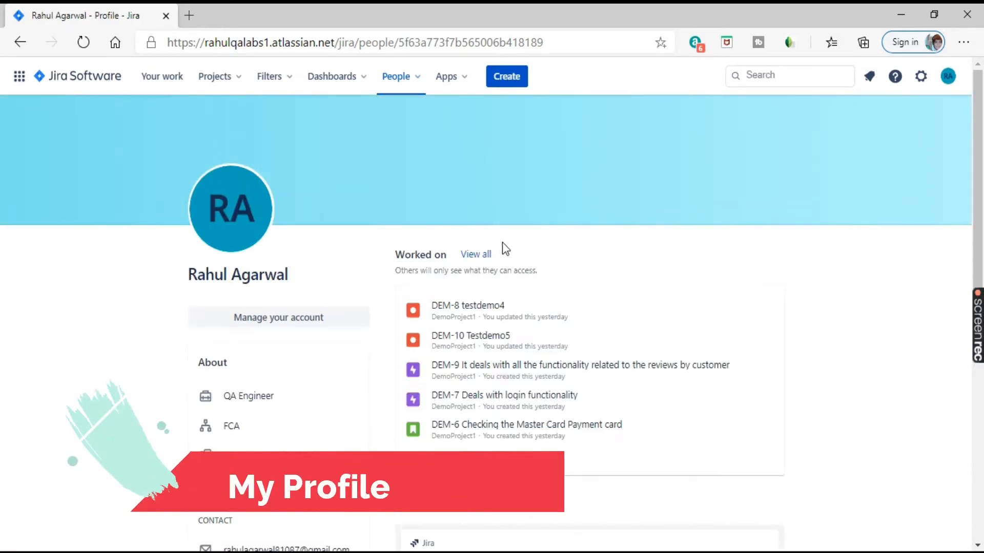
pyautogui.scroll(-2, 272, 228)
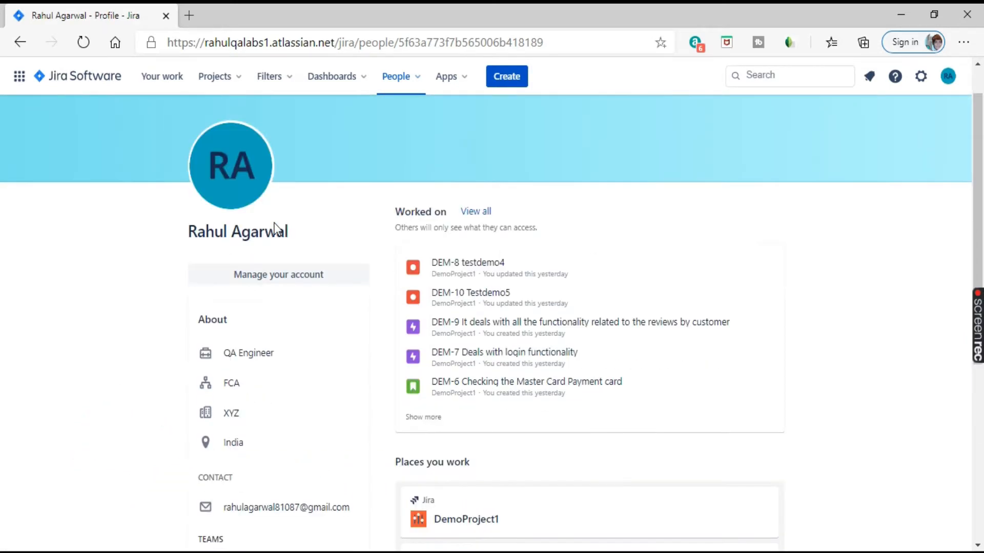
pyautogui.moveTo(306, 202); pyautogui.dragTo(202, 237)
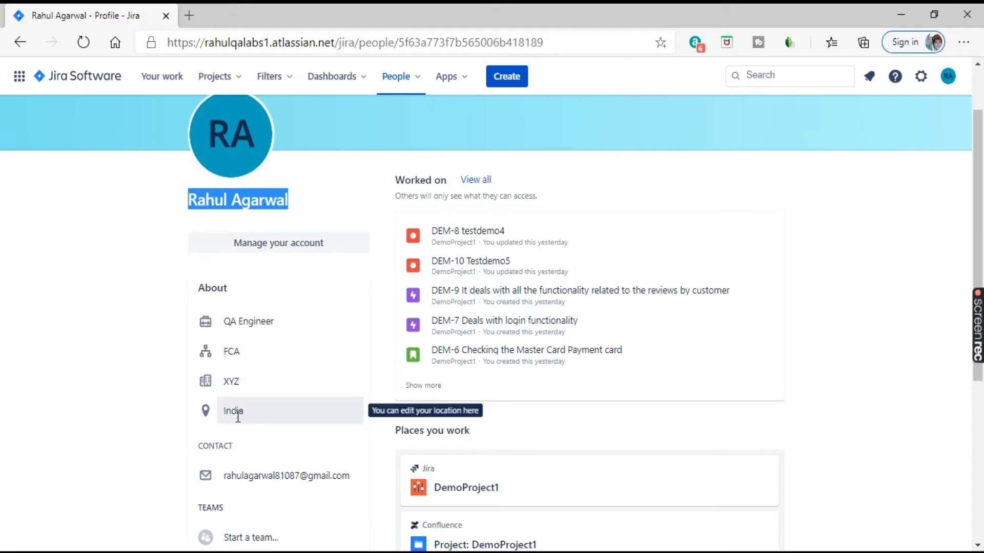
pyautogui.scroll(-3, 237, 417)
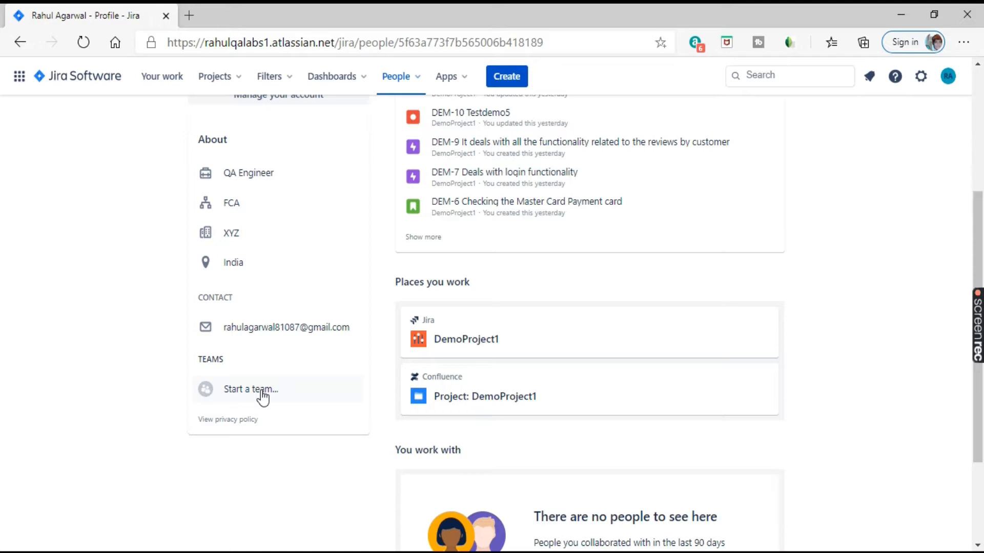
pyautogui.scroll(5, 500, 347)
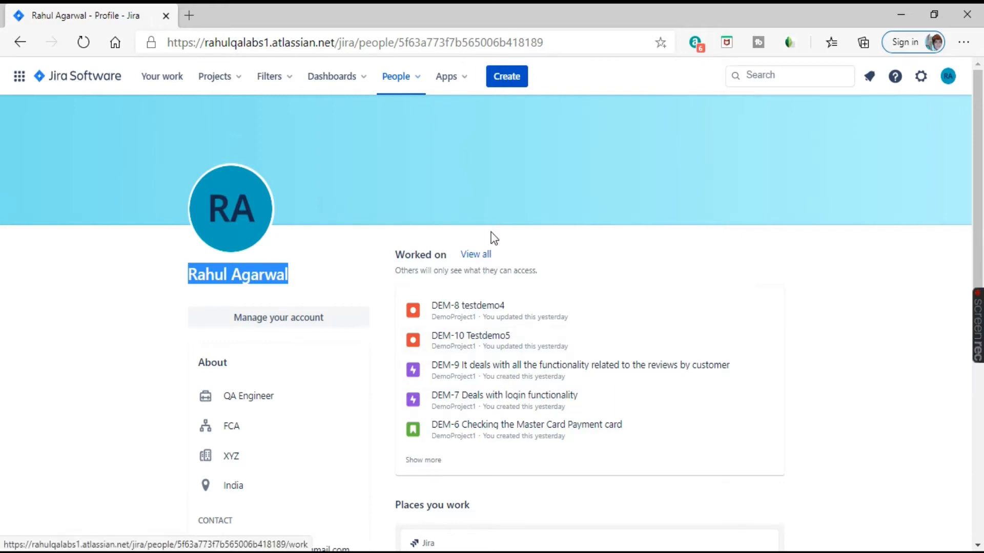
pyautogui.scroll(-3, 492, 237)
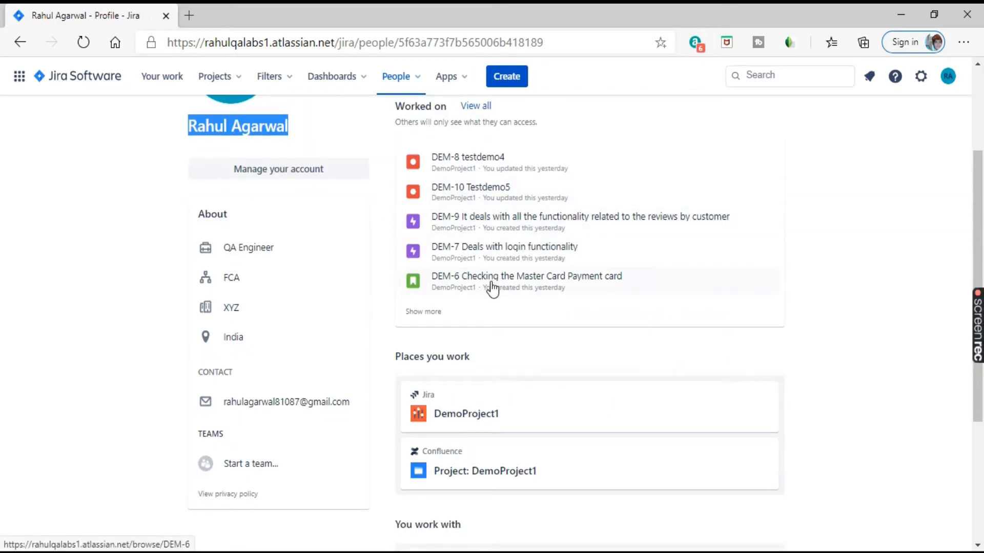
pyautogui.scroll(-3, 499, 258)
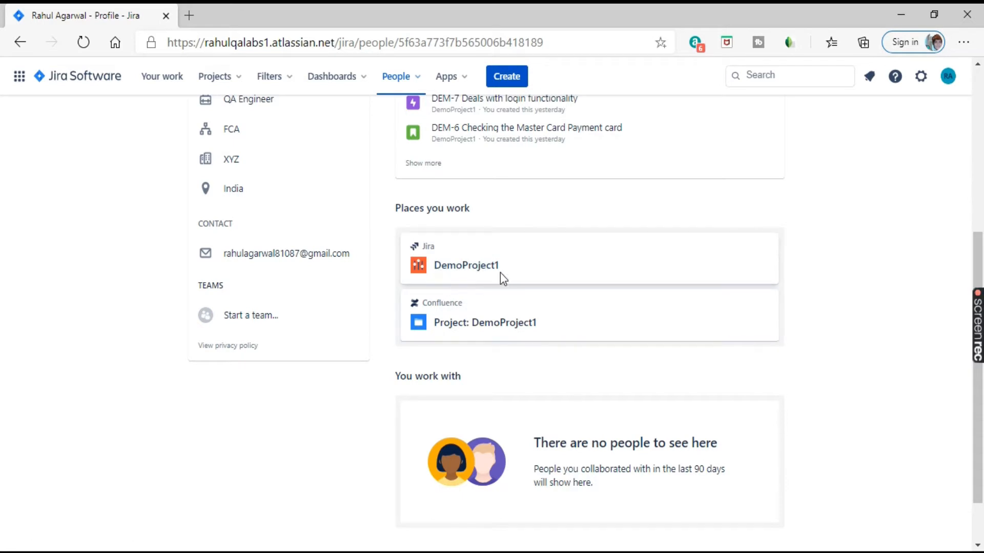
pyautogui.scroll(-2, 589, 257)
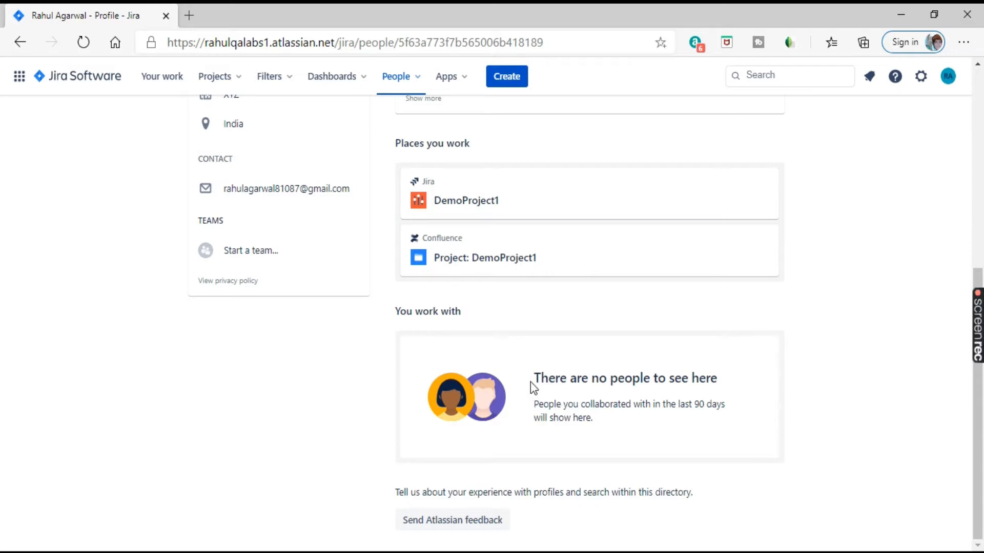
pyautogui.moveTo(531, 379); pyautogui.dragTo(728, 378)
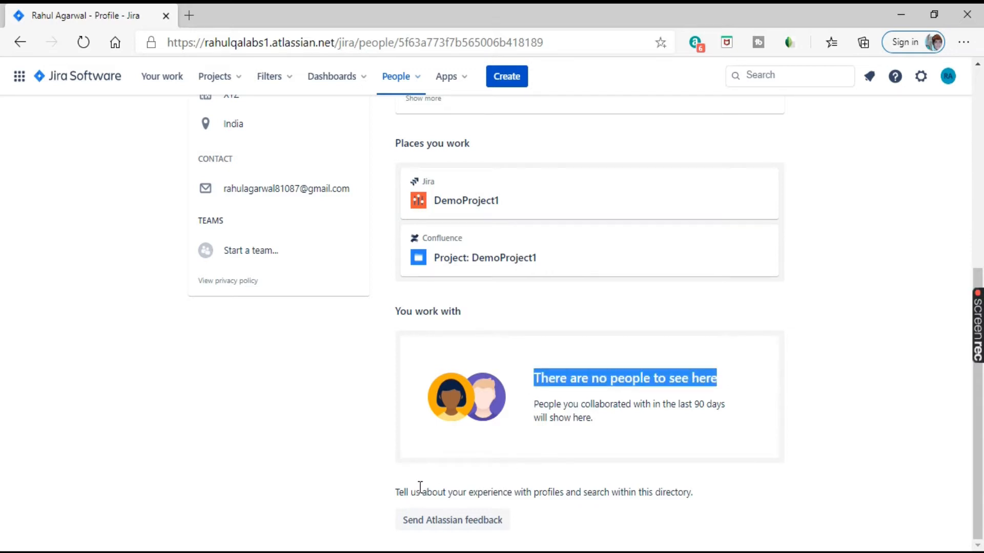
pyautogui.scroll(7, 521, 435)
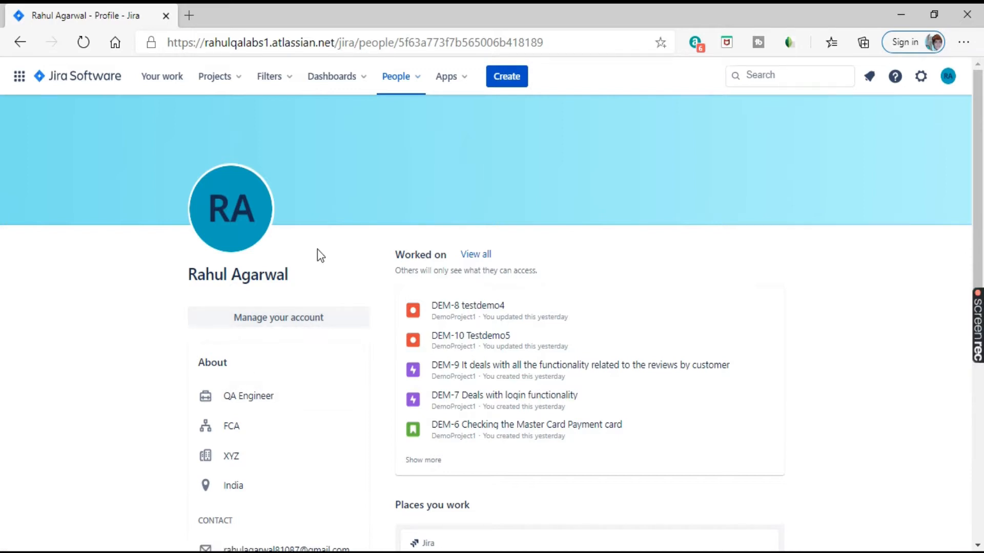
pyautogui.click(287, 322)
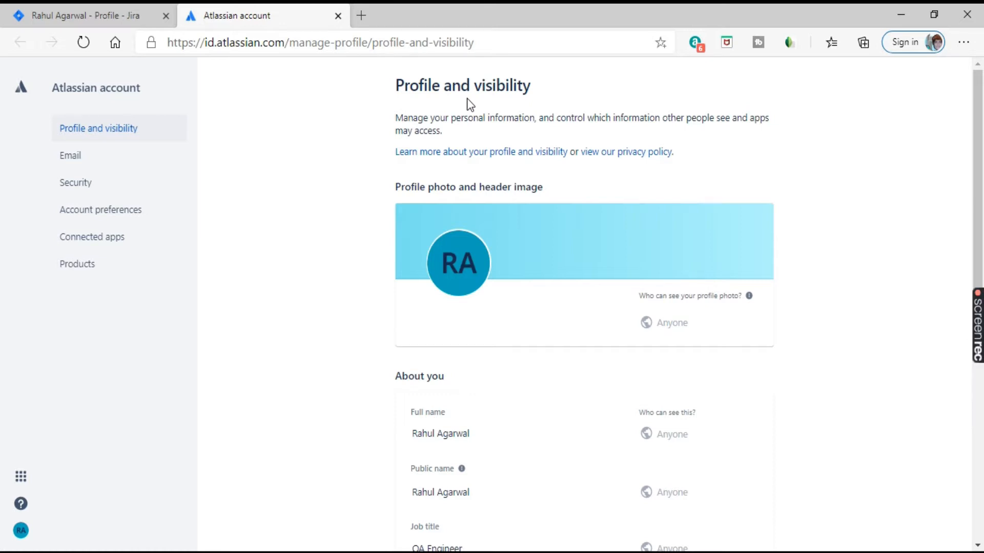
# Step: Change the profile's Department from FCA to ABC
pyautogui.scroll(-3, 551, 296)
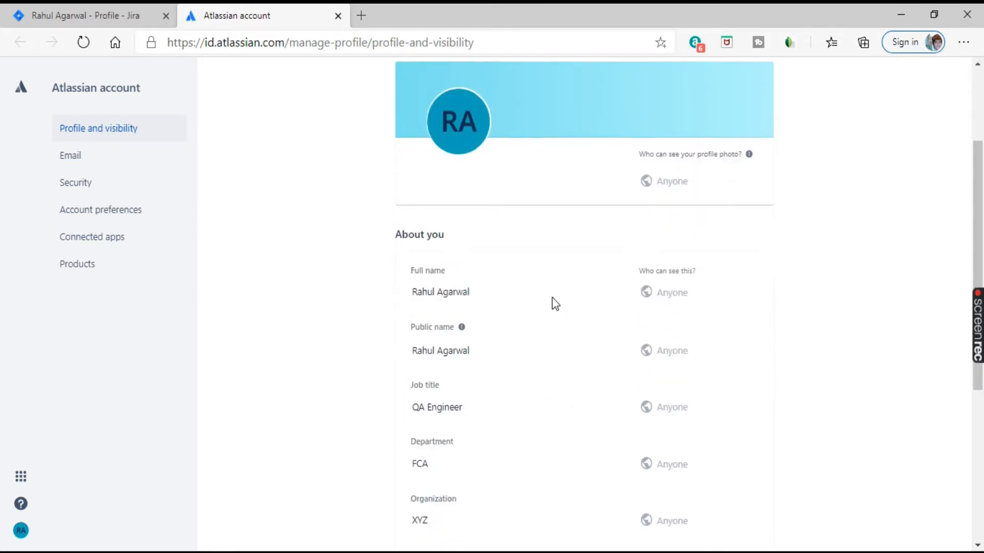
pyautogui.scroll(-4, 410, 400)
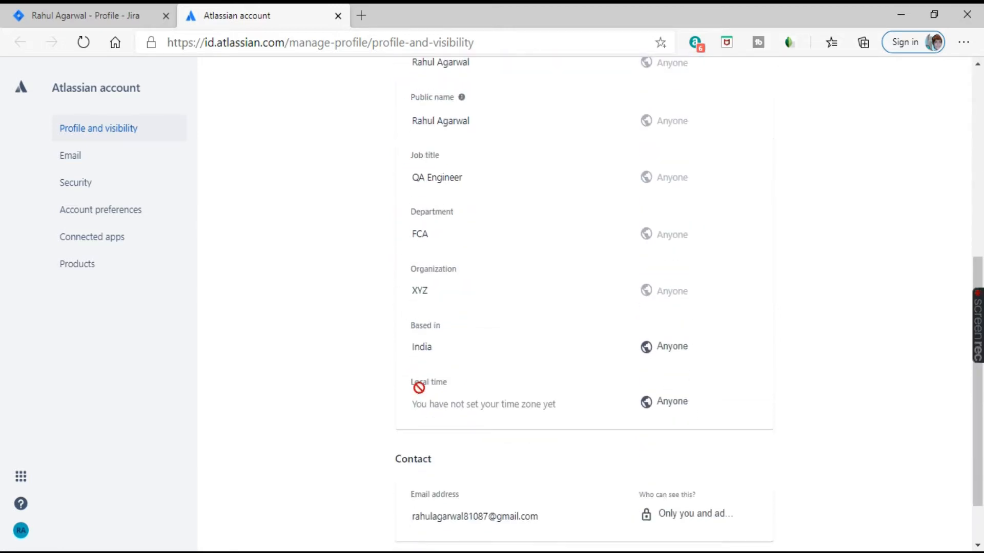
pyautogui.click(436, 236)
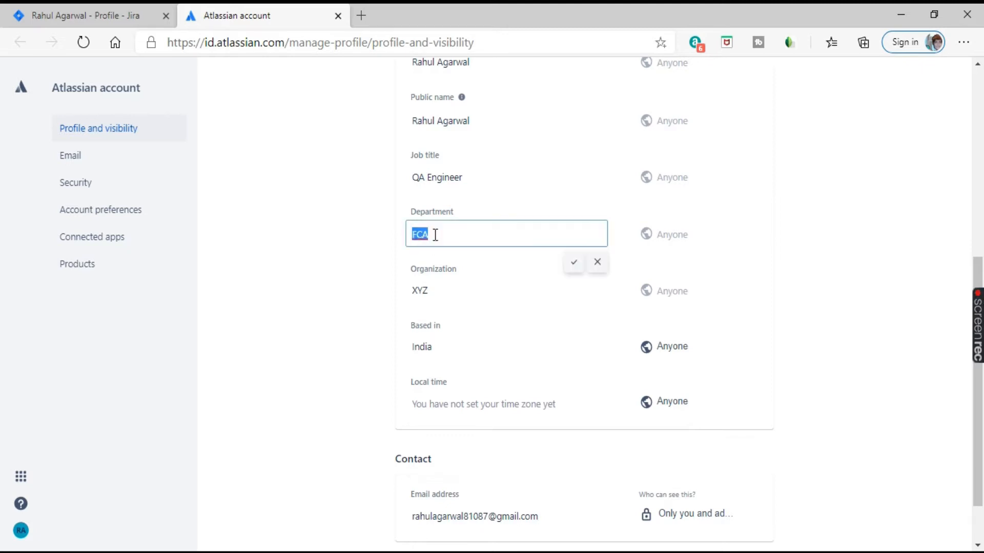
pyautogui.write('ABC')
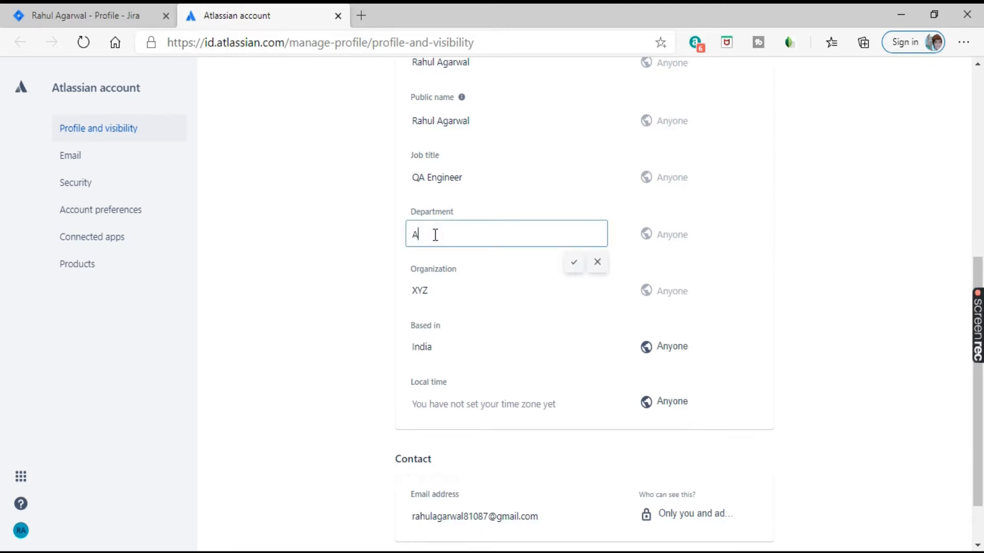
pyautogui.click(572, 266)
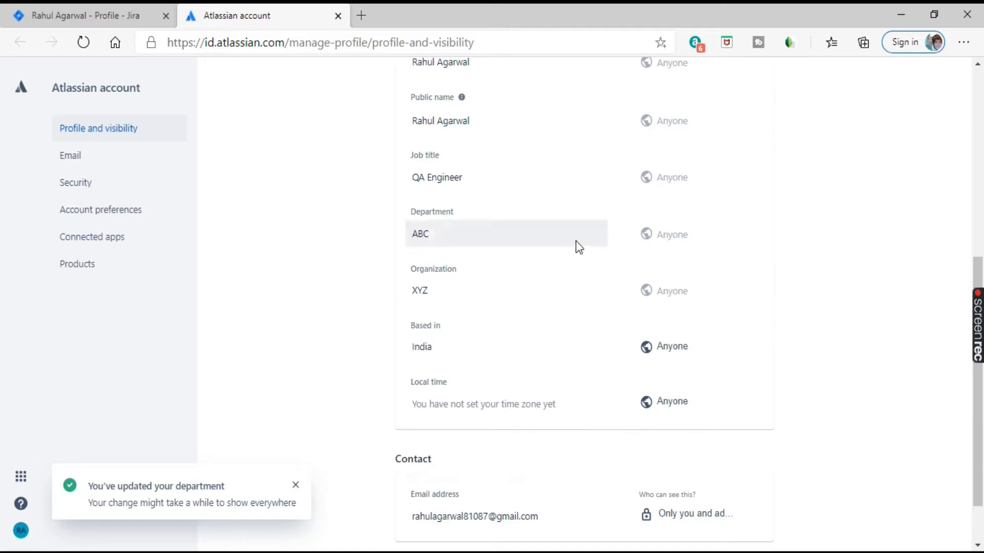
# Step: Open the Email settings page and select the new e-mail address field
pyautogui.scroll(-1, 578, 246)
pyautogui.scroll(7, 562, 309)
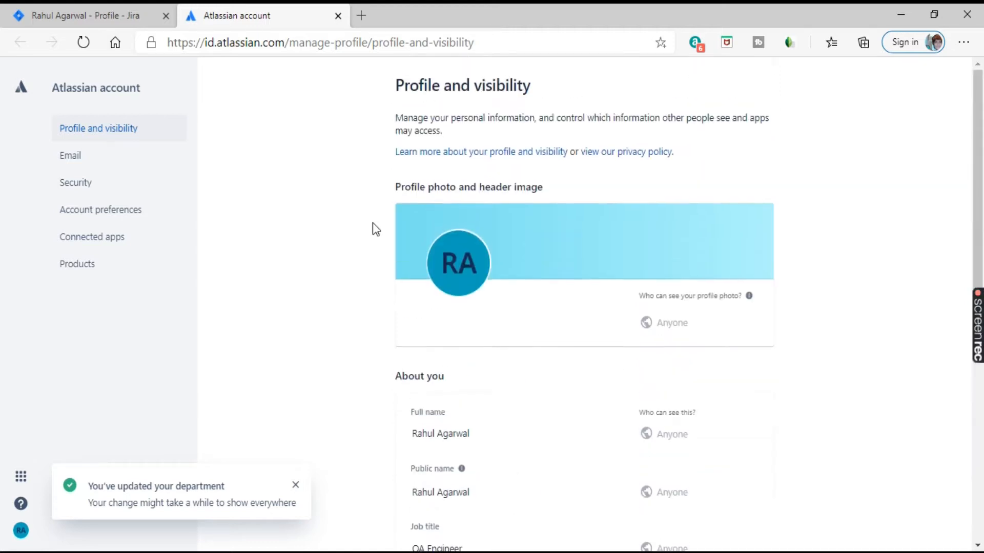
pyautogui.click(94, 163)
pyautogui.click(443, 209)
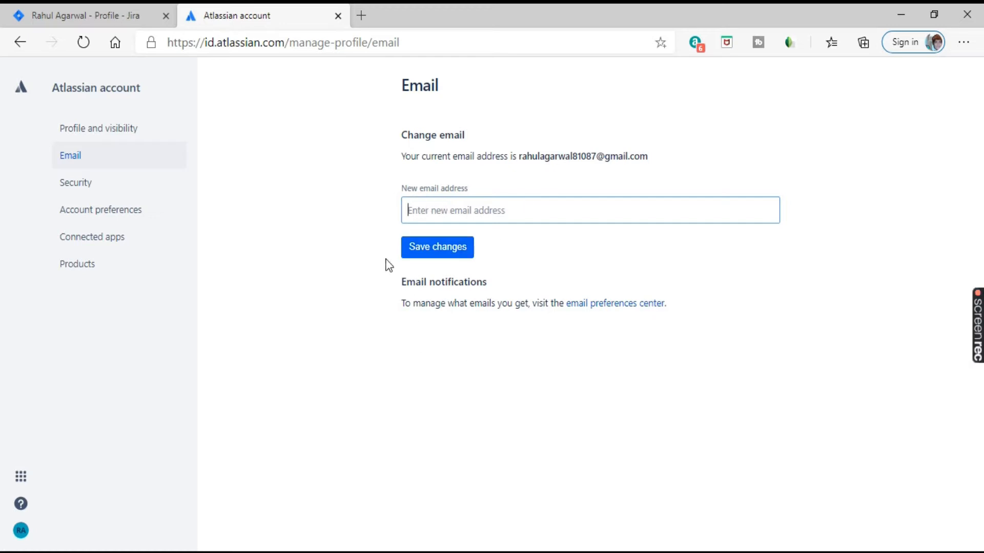
# Step: Open the Security settings and look over the password change fields
pyautogui.click(97, 192)
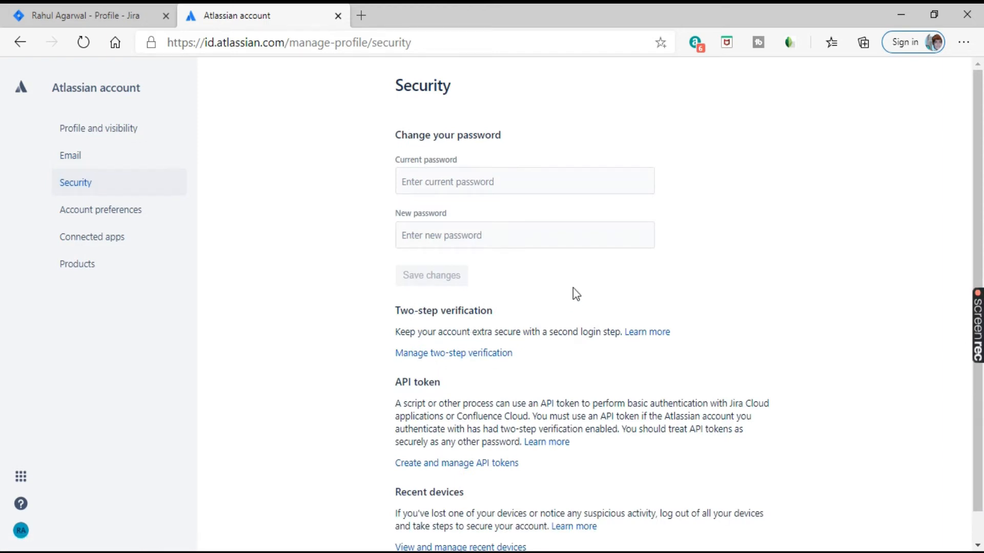
pyautogui.scroll(-1, 564, 297)
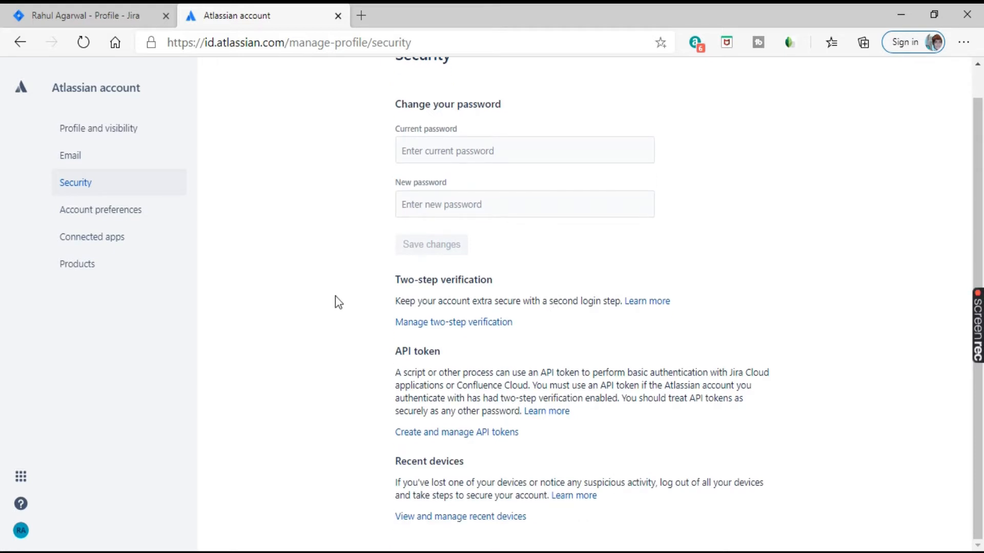
pyautogui.click(443, 149)
pyautogui.click(449, 204)
# Step: Open account preferences and check the Language list without changing it
pyautogui.click(96, 214)
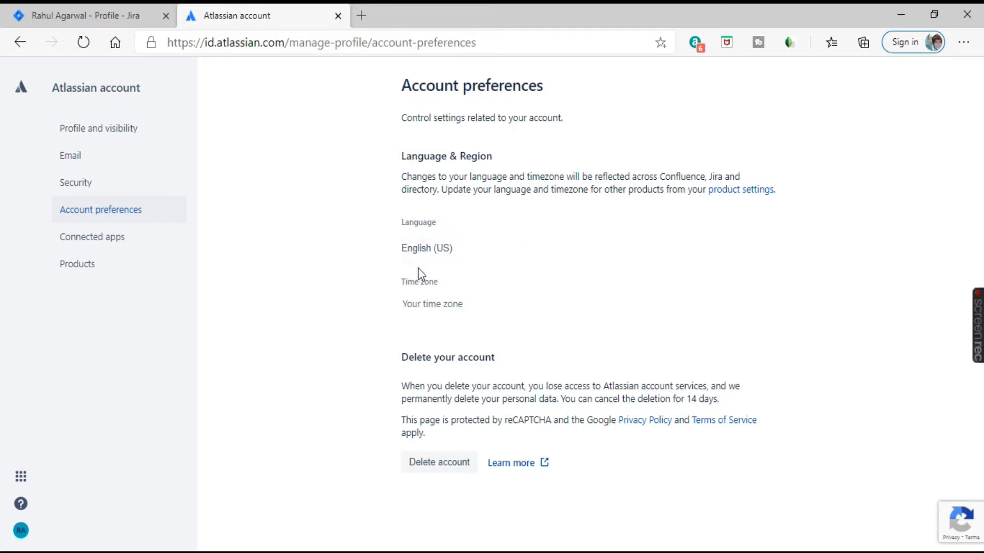
pyautogui.click(488, 261)
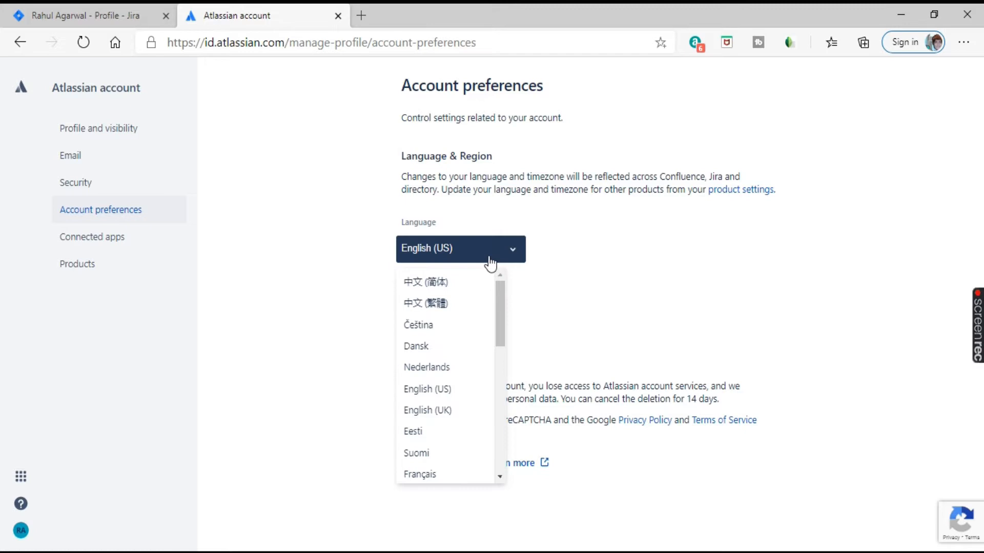
pyautogui.click(764, 284)
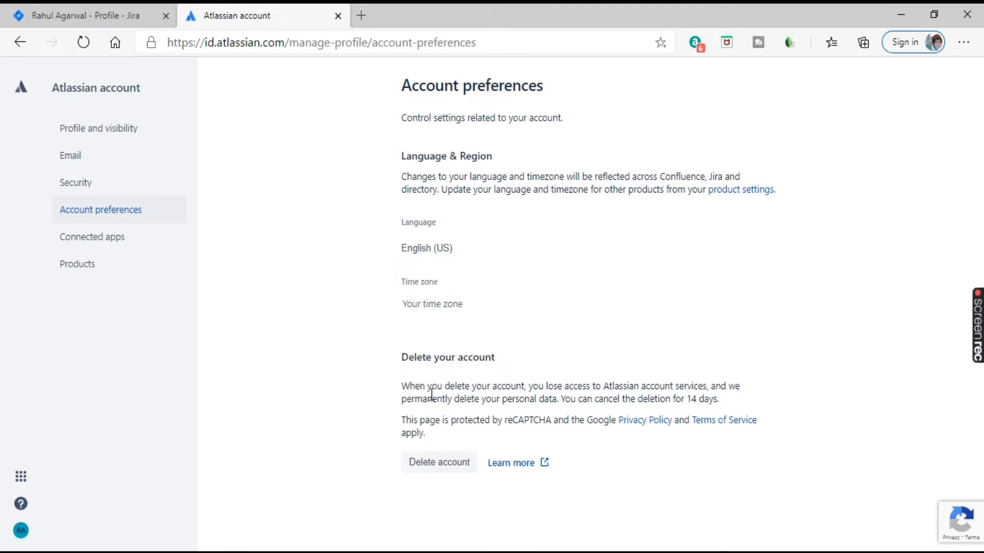
pyautogui.moveTo(411, 387); pyautogui.dragTo(468, 438)
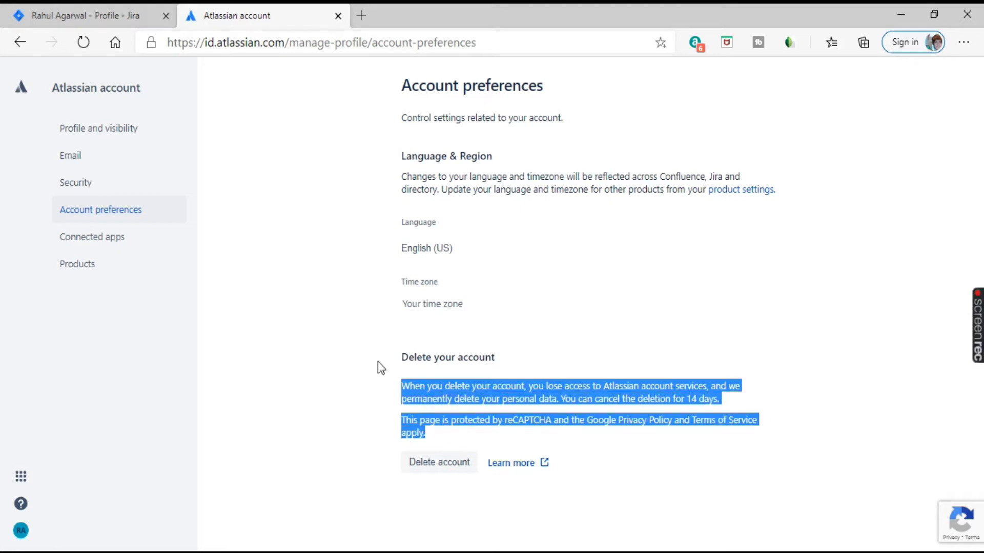
# Step: Go via Connected apps to Products, reviewing the Confluence, Jira and Bitbucket settings
pyautogui.click(133, 248)
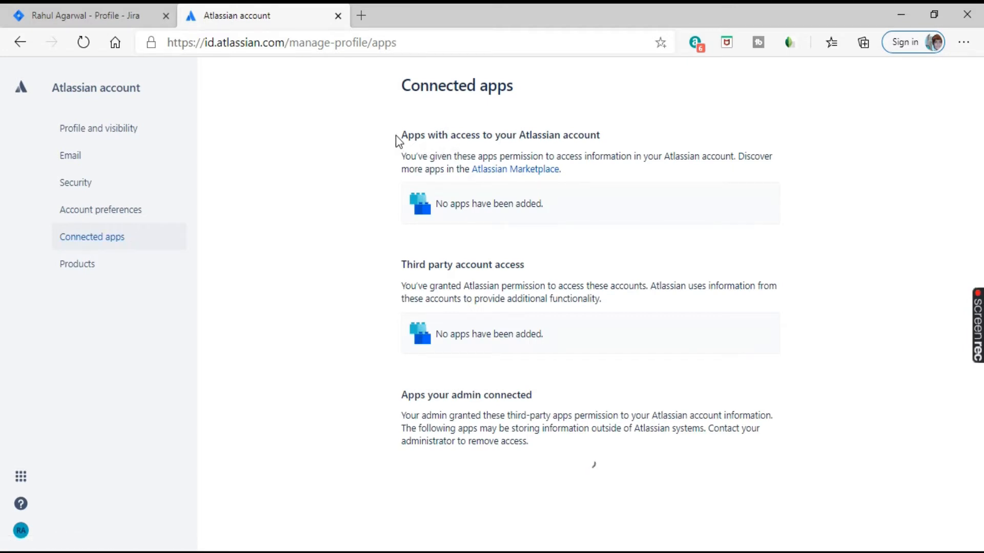
pyautogui.click(103, 267)
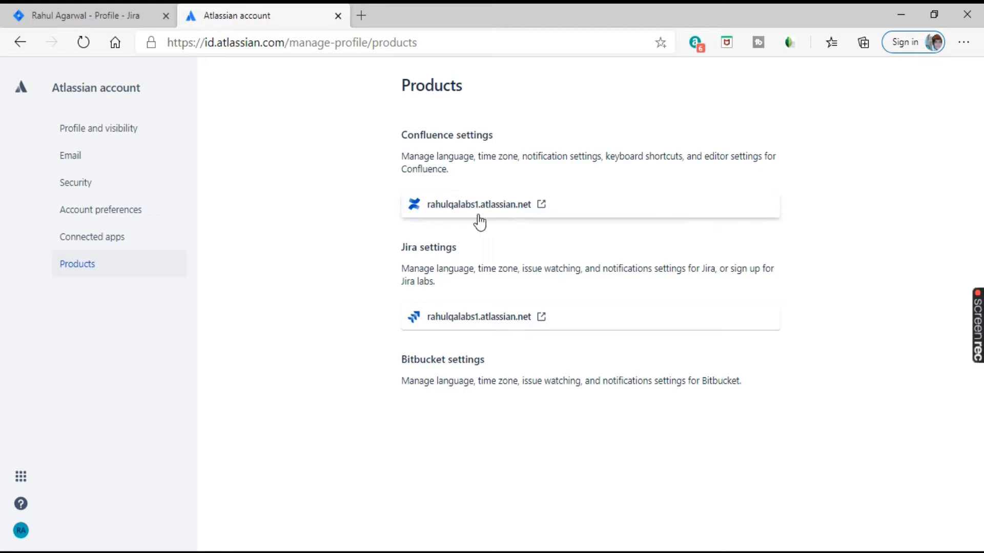
pyautogui.moveTo(402, 163); pyautogui.dragTo(463, 168)
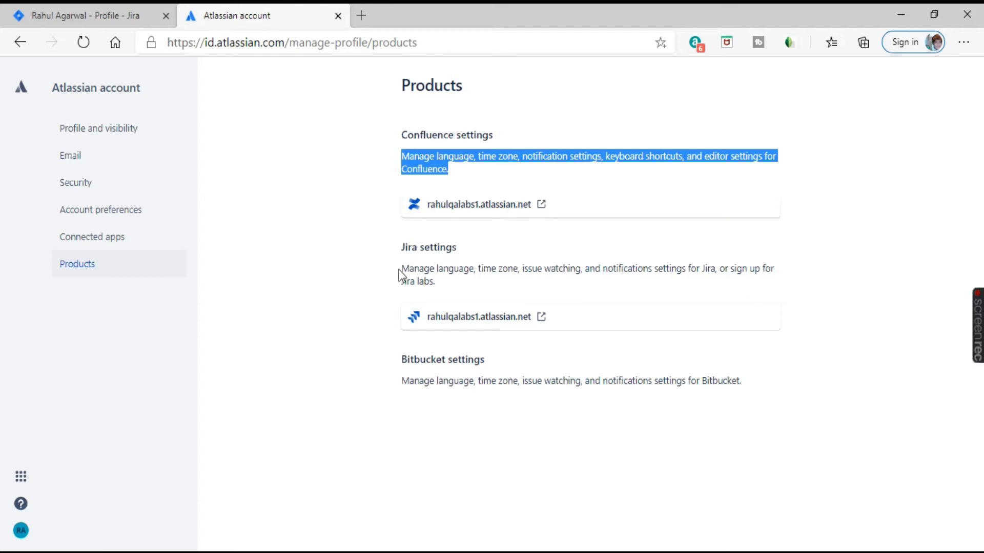
pyautogui.moveTo(400, 271); pyautogui.dragTo(459, 288)
pyautogui.moveTo(400, 363); pyautogui.dragTo(516, 352)
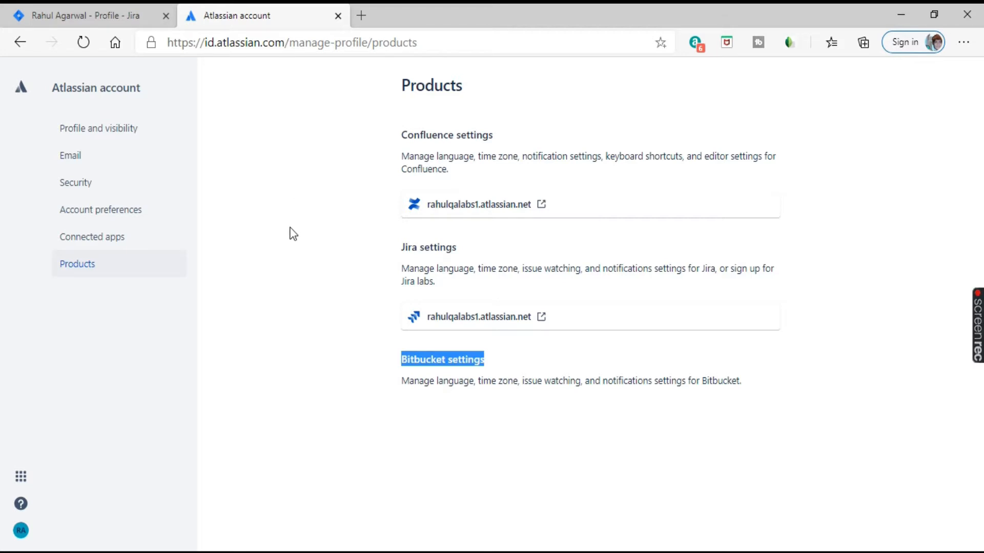
# Step: Close the Atlassian account tab and browse Jira's settings menu options
pyautogui.click(341, 16)
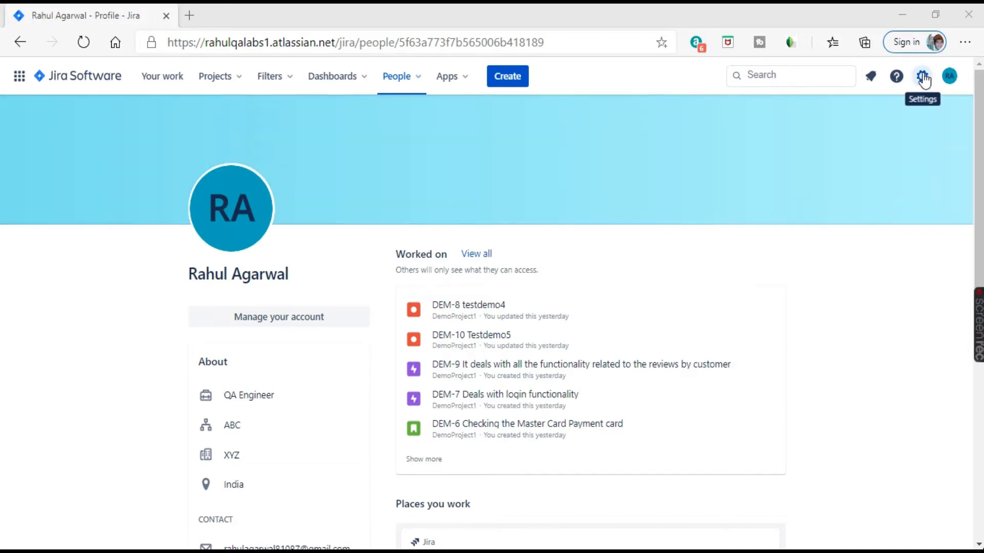
pyautogui.click(923, 77)
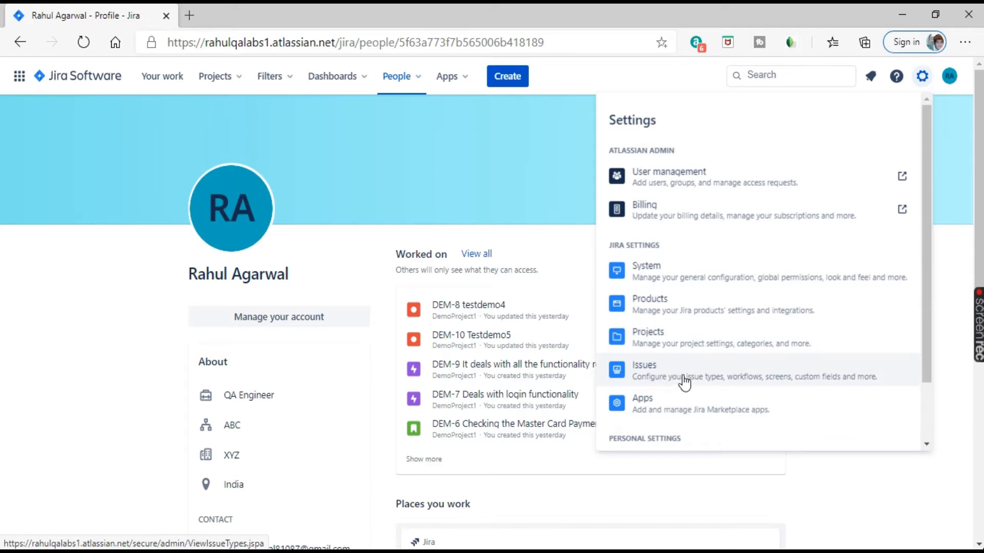
pyautogui.scroll(-2, 718, 333)
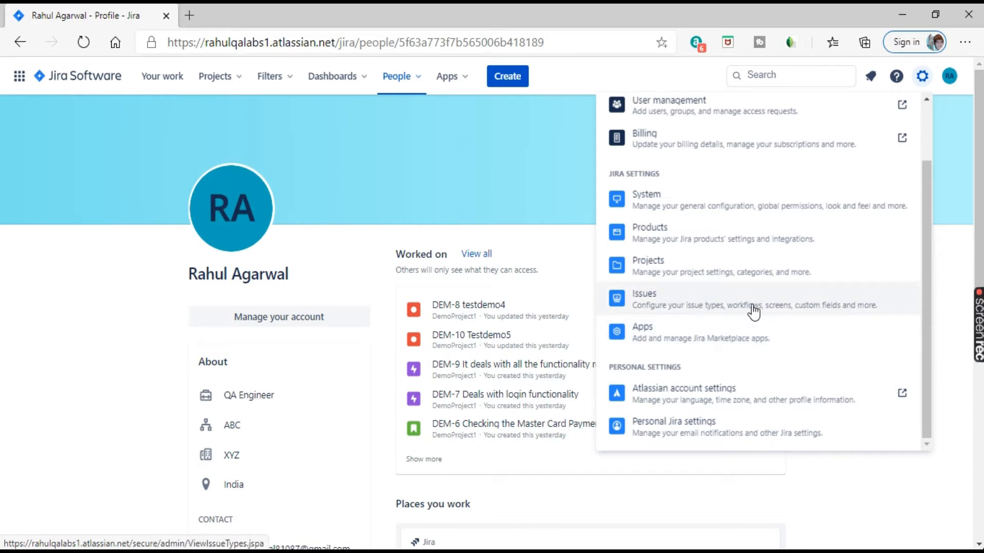
pyautogui.scroll(-2, 754, 311)
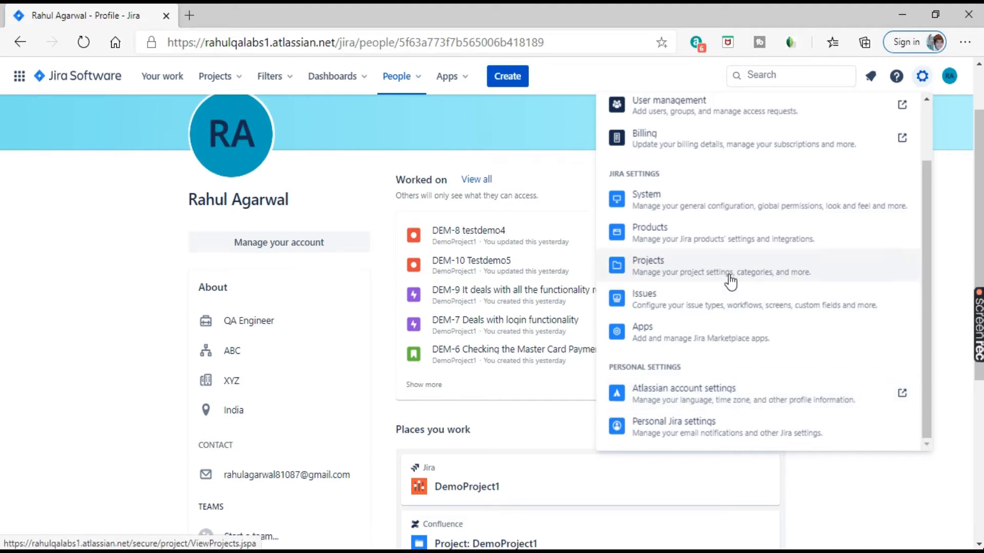
pyautogui.scroll(2, 758, 347)
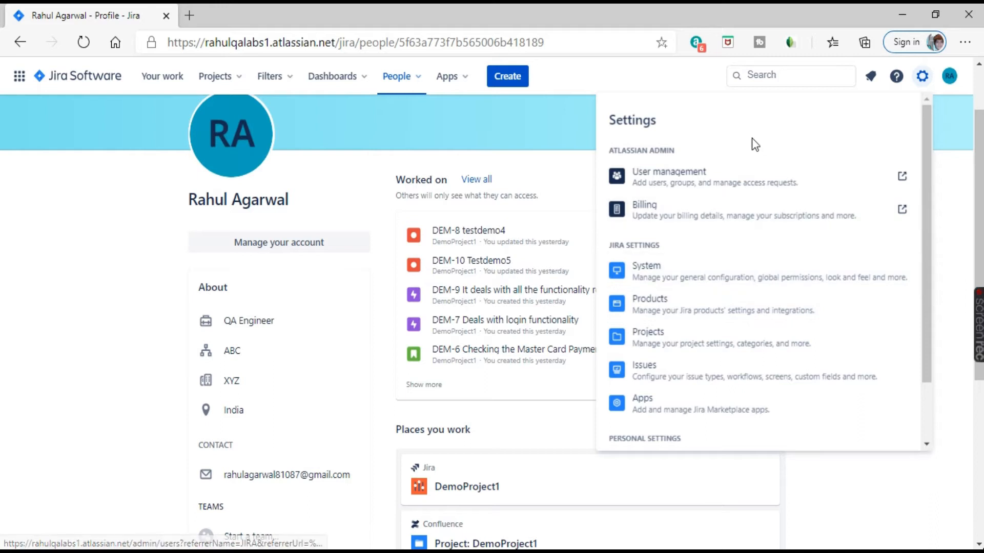
# Step: Open User management to reach the Atlassian Admin Users page and its invite form
pyautogui.click(717, 175)
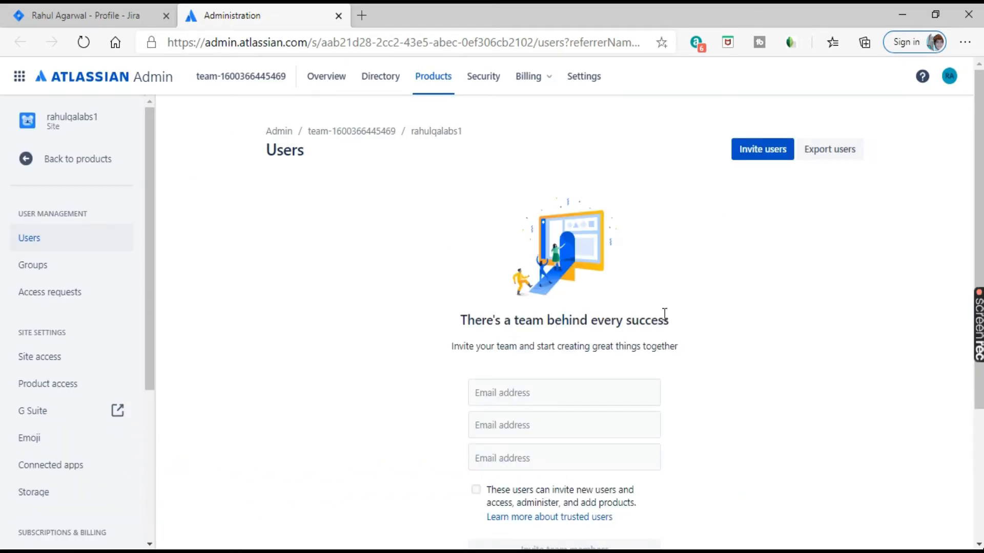
pyautogui.moveTo(266, 154); pyautogui.dragTo(299, 158)
pyautogui.scroll(-1, 517, 179)
pyautogui.scroll(-1, 520, 184)
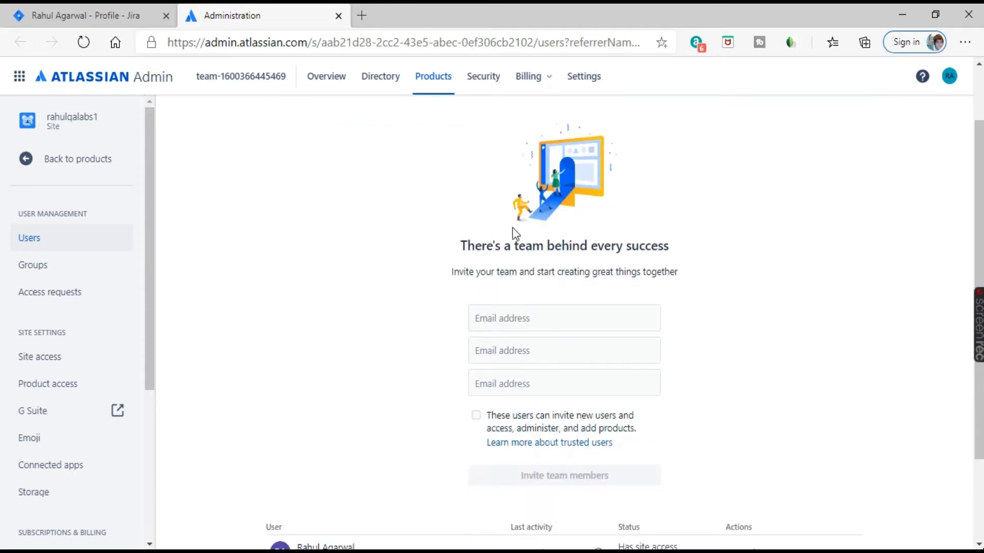
pyautogui.moveTo(454, 248); pyautogui.dragTo(692, 244)
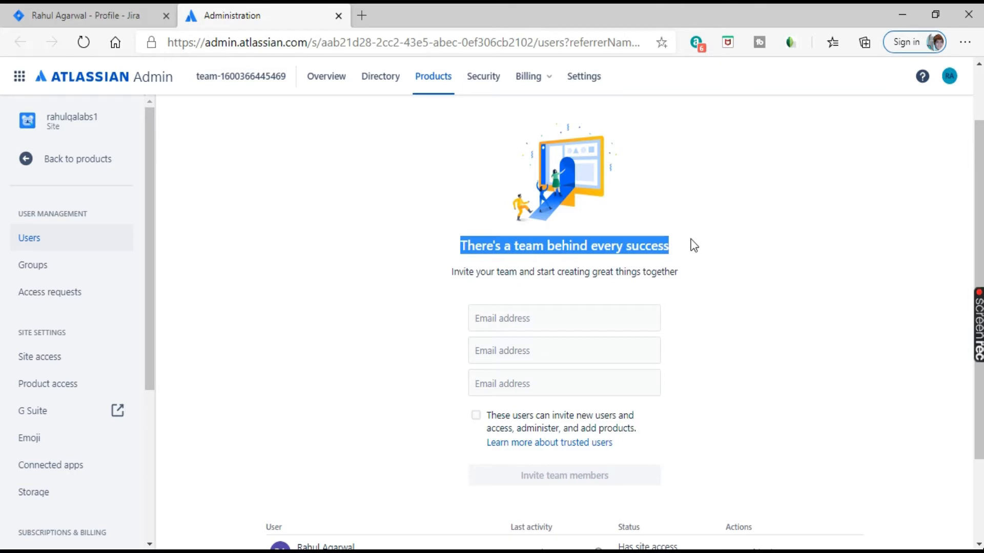
pyautogui.moveTo(454, 274); pyautogui.dragTo(551, 291)
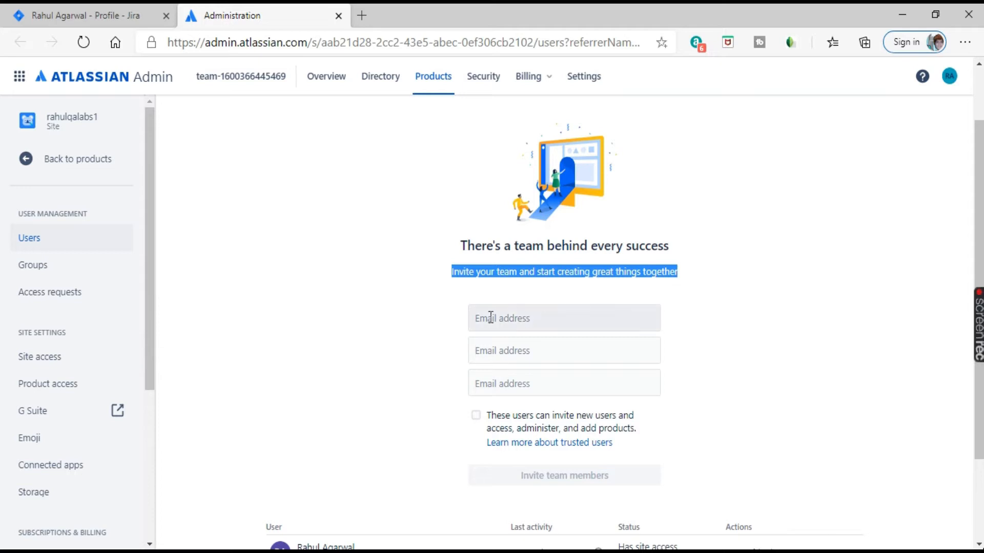
pyautogui.click(536, 328)
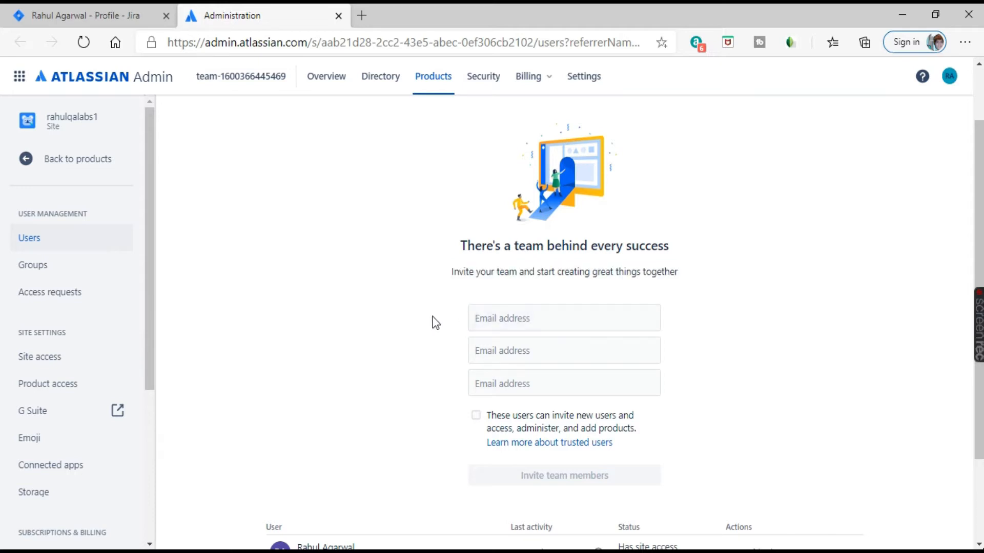
# Step: Copy both test users' e-mail addresses from the notes into the invite fields
pyautogui.click(532, 322)
pyautogui.hotkey('alt', 'Tab')
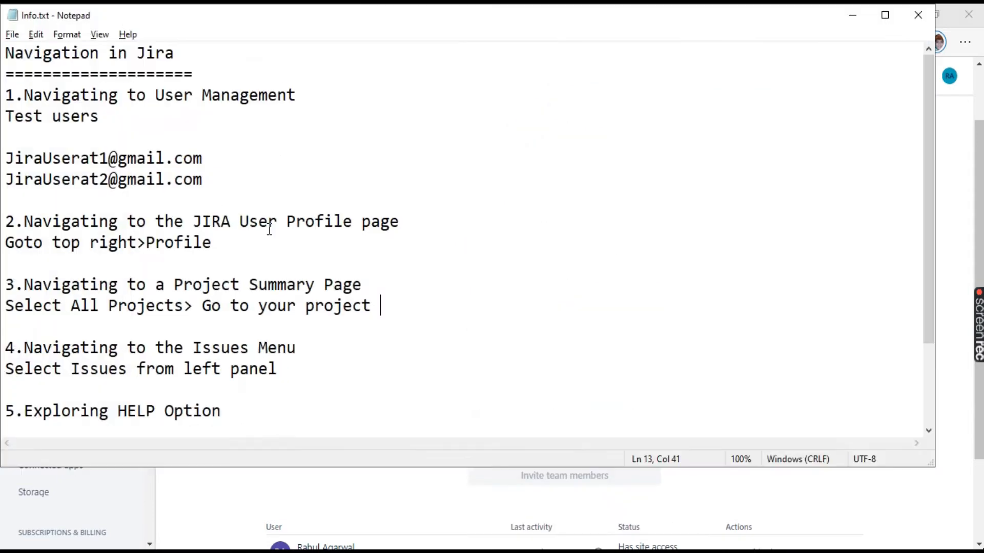
pyautogui.moveTo(207, 158); pyautogui.dragTo(5, 158)
pyautogui.hotkey('ctrl', 'c')
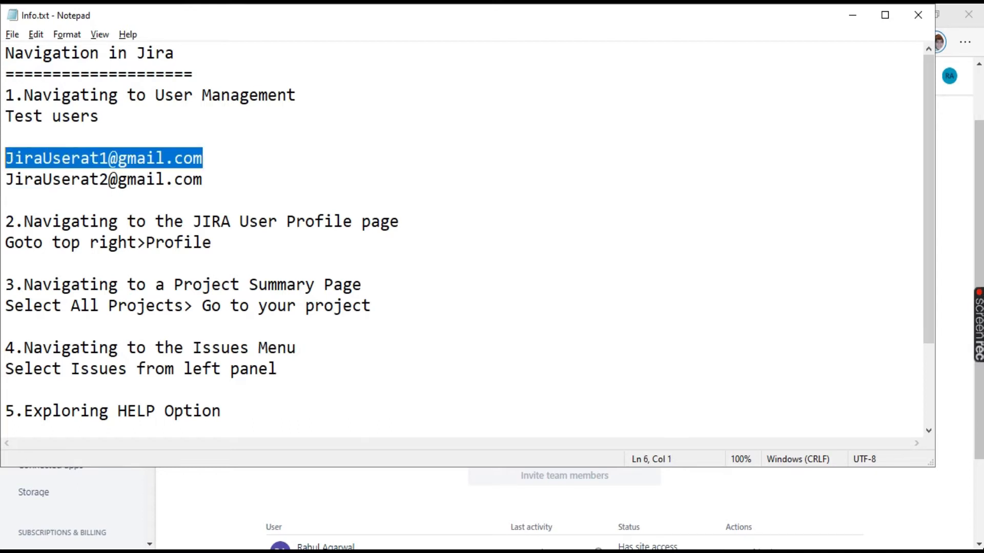
pyautogui.hotkey('alt', 'Tab')
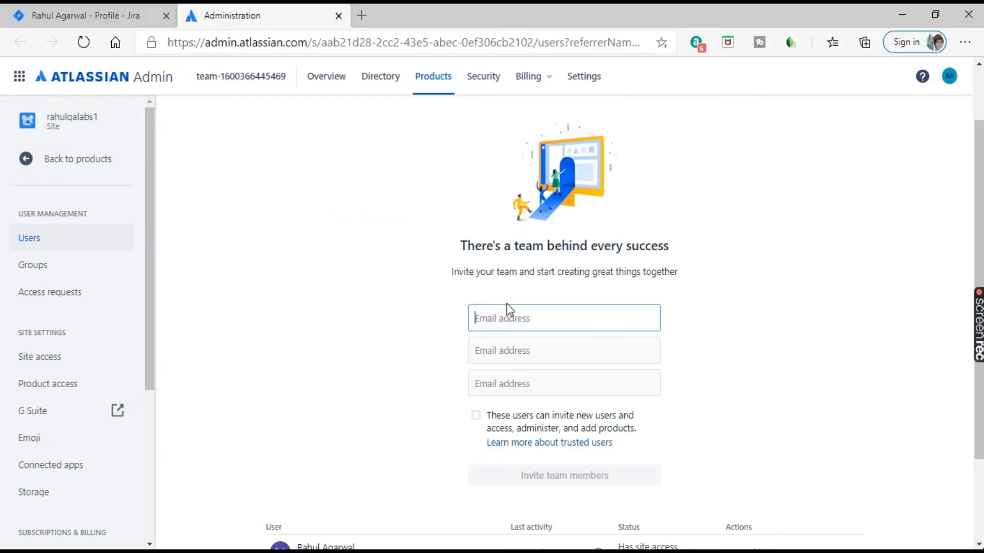
pyautogui.hotkey('ctrl', 'v')
pyautogui.hotkey('alt', 'Tab')
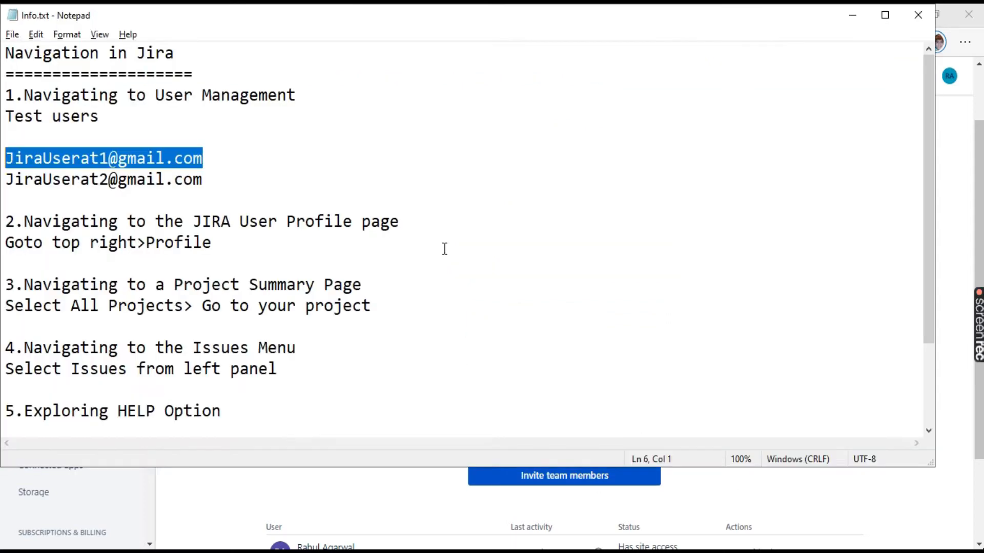
pyautogui.moveTo(208, 179); pyautogui.dragTo(5, 179)
pyautogui.hotkey('ctrl', 'c')
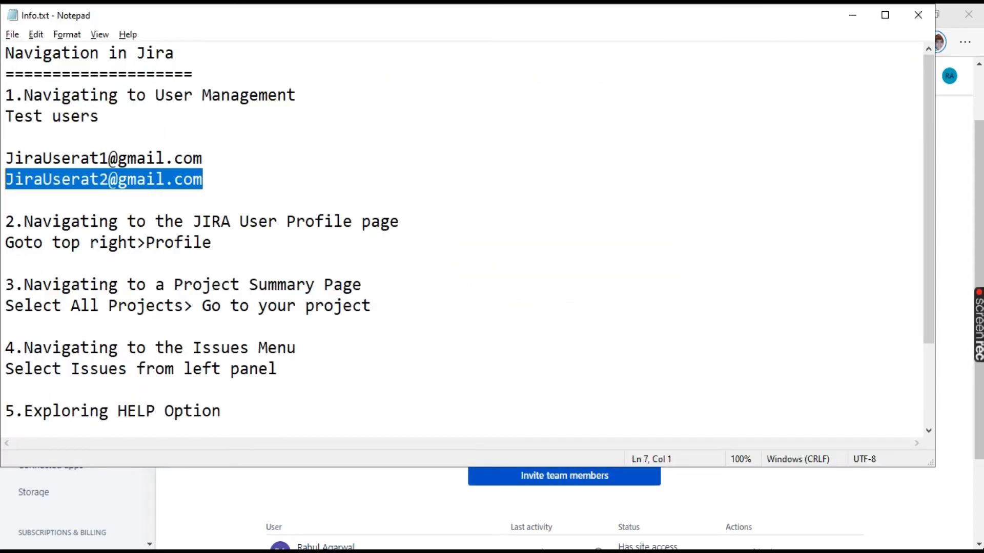
pyautogui.hotkey('alt', 'Tab')
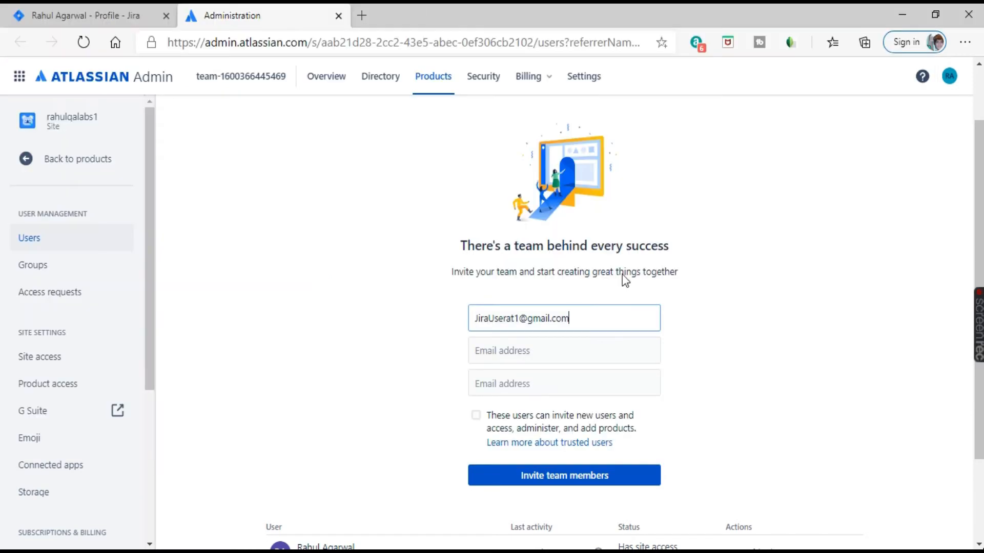
pyautogui.click(510, 351)
pyautogui.hotkey('ctrl', 'v')
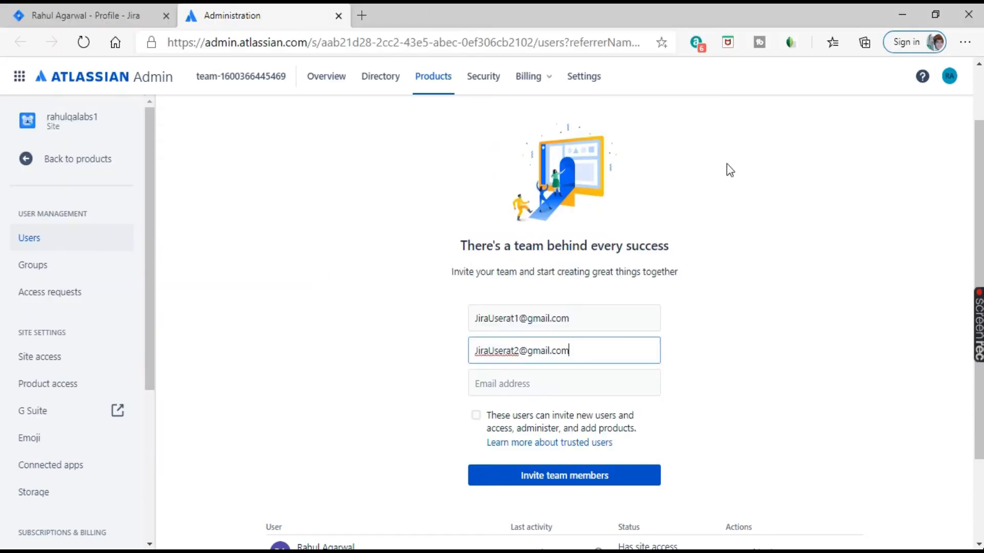
pyautogui.click(766, 267)
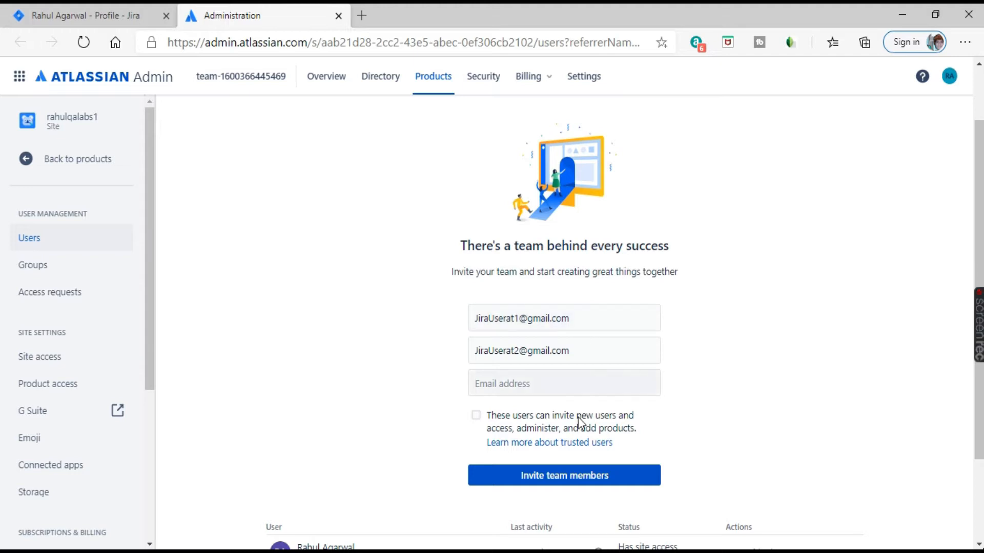
# Step: Let the invitees invite and administer others, and send both invitations
pyautogui.click(477, 416)
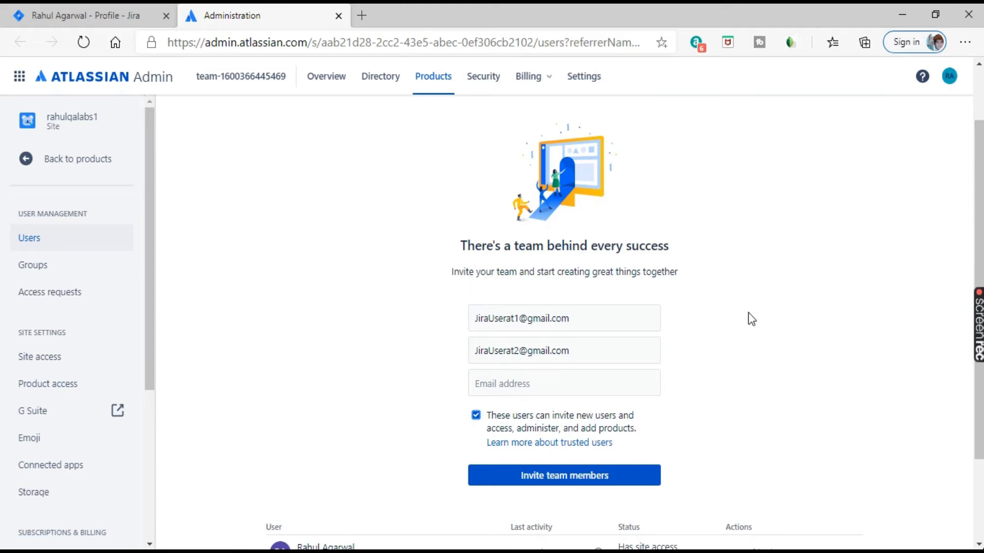
pyautogui.scroll(-2, 754, 307)
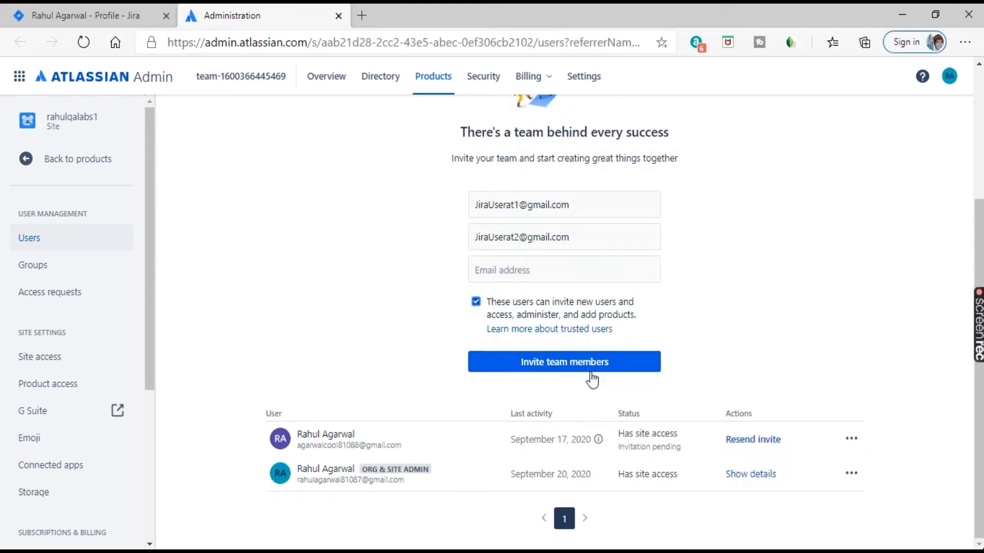
pyautogui.click(555, 366)
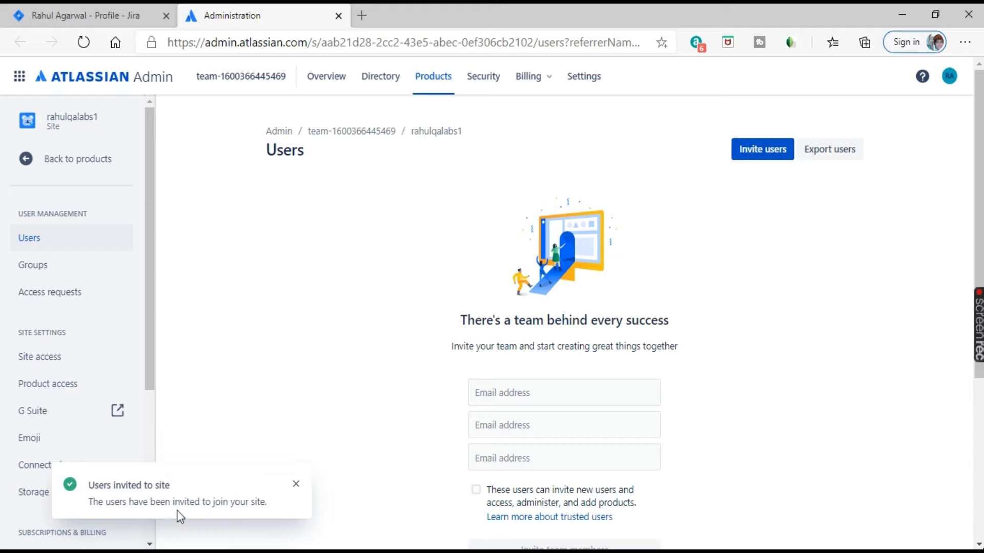
# Step: Open Gmail in a new tab and check which Google accounts are signed in
pyautogui.click(368, 17)
pyautogui.write('gmail')
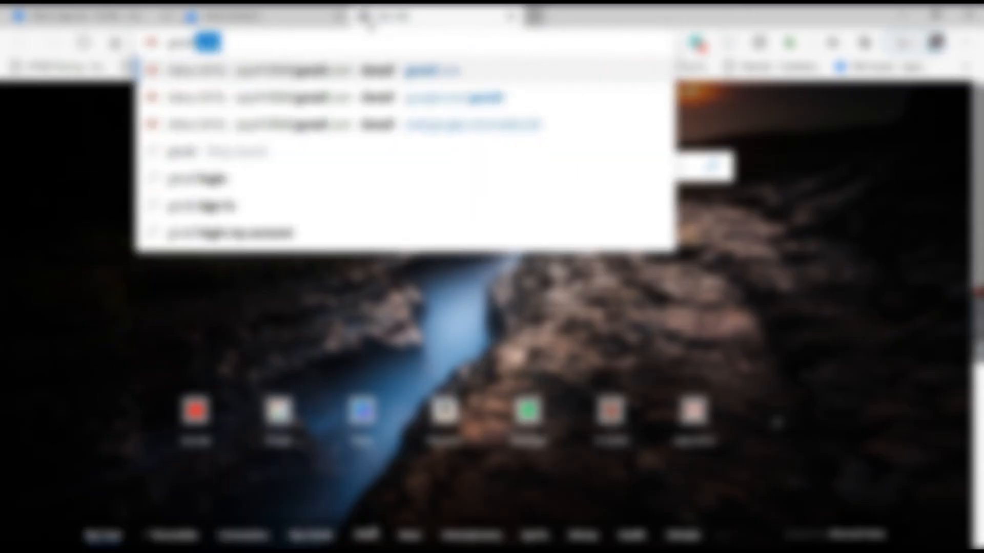
pyautogui.press('Return')
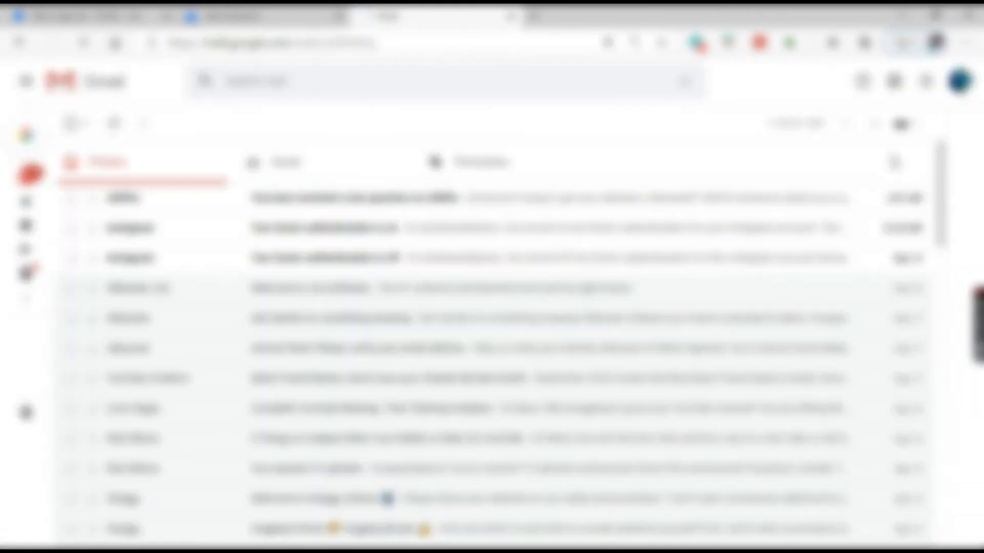
pyautogui.click(959, 82)
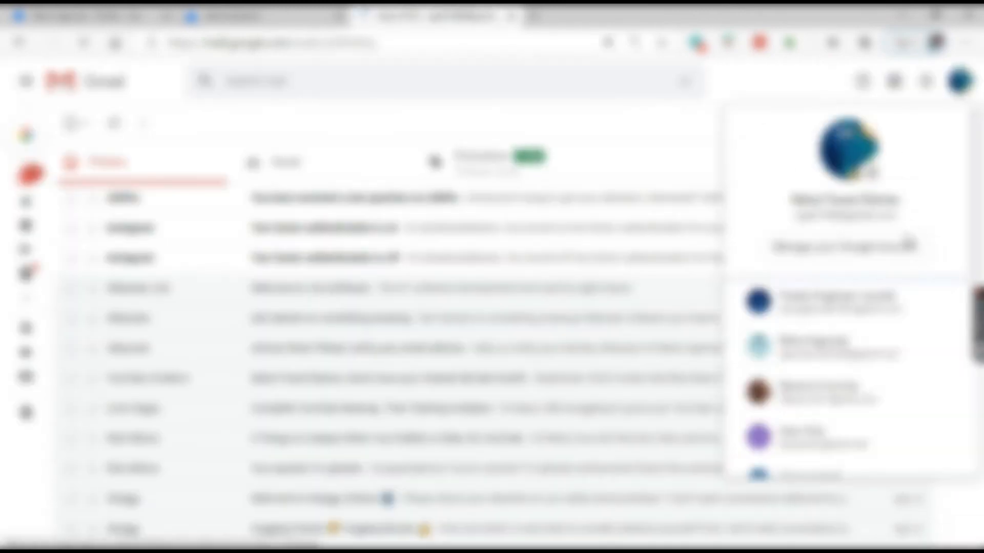
pyautogui.scroll(-5, 904, 246)
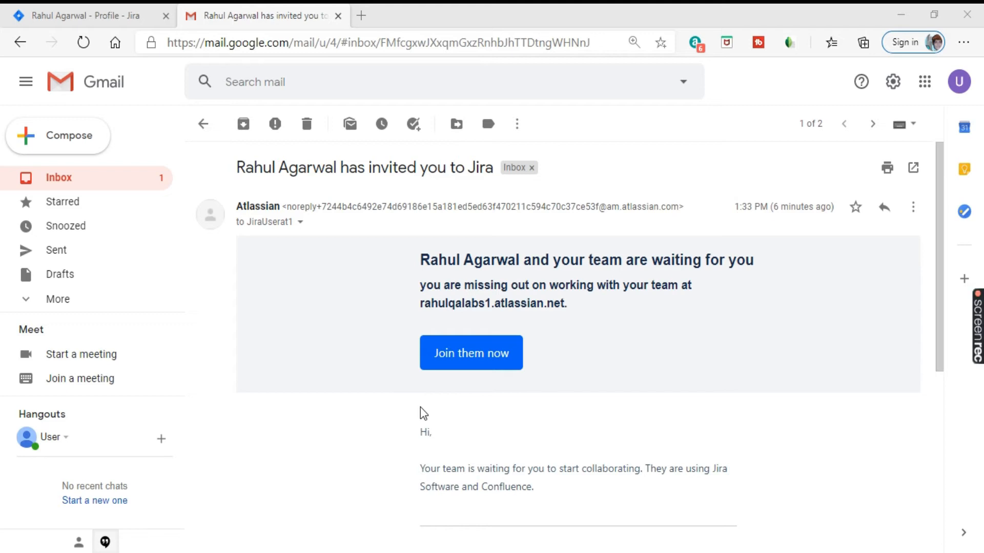
# Step: Return to the Jira profile tab, glance at the settings panel, then bring up Help options
pyautogui.click(102, 11)
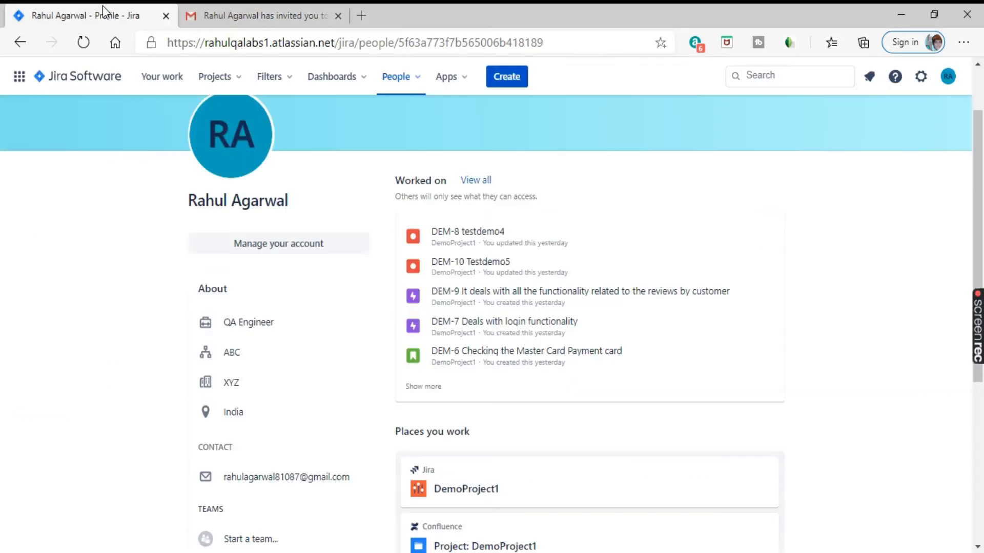
pyautogui.click(921, 78)
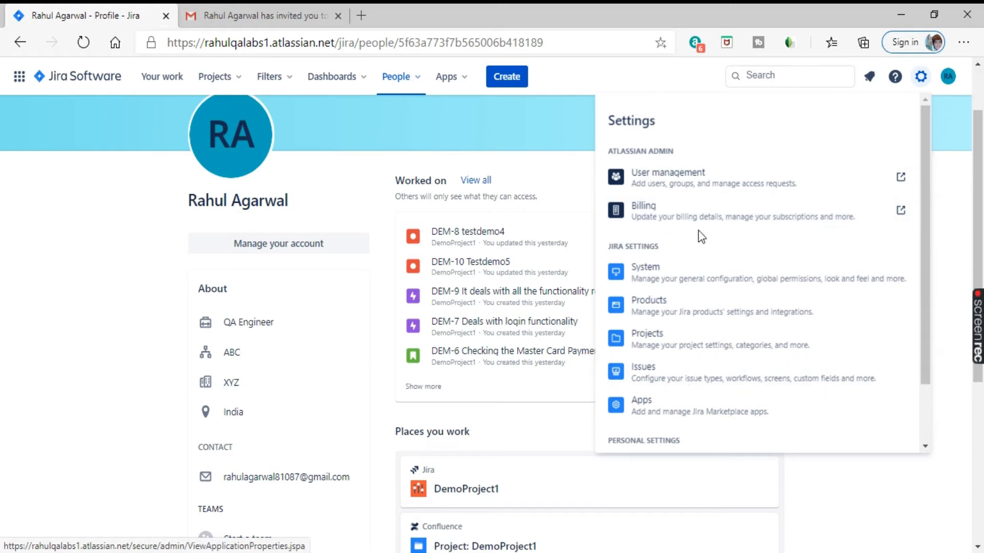
pyautogui.click(962, 168)
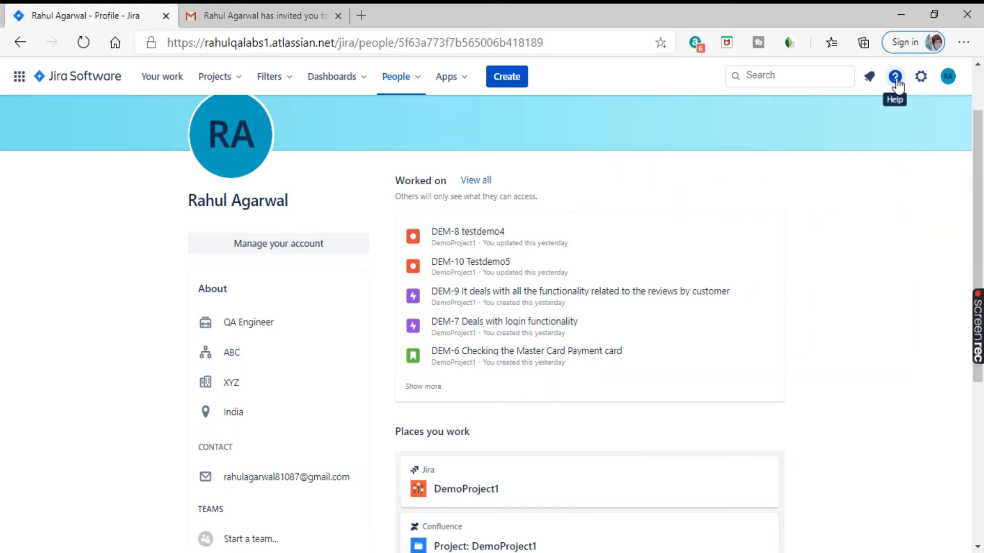
pyautogui.click(895, 77)
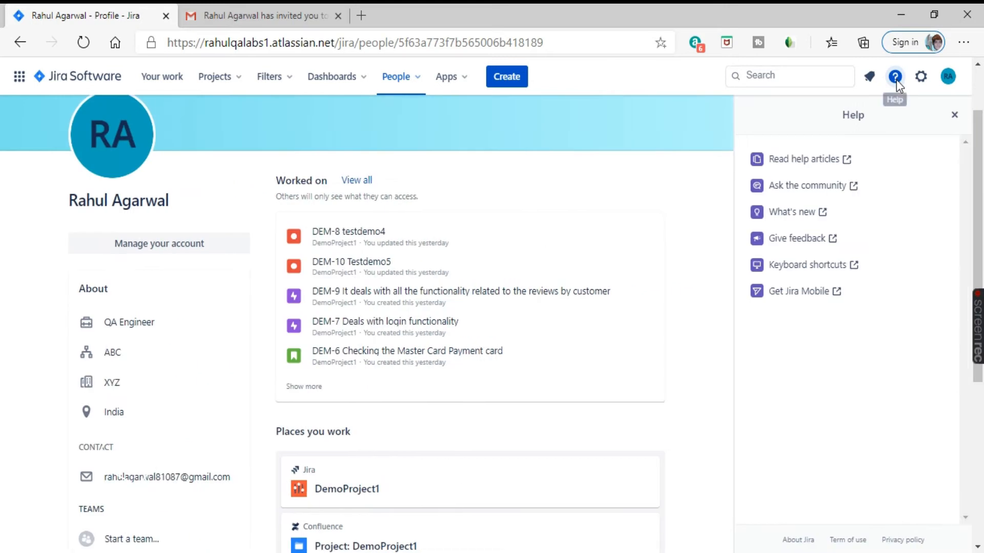
pyautogui.click(794, 190)
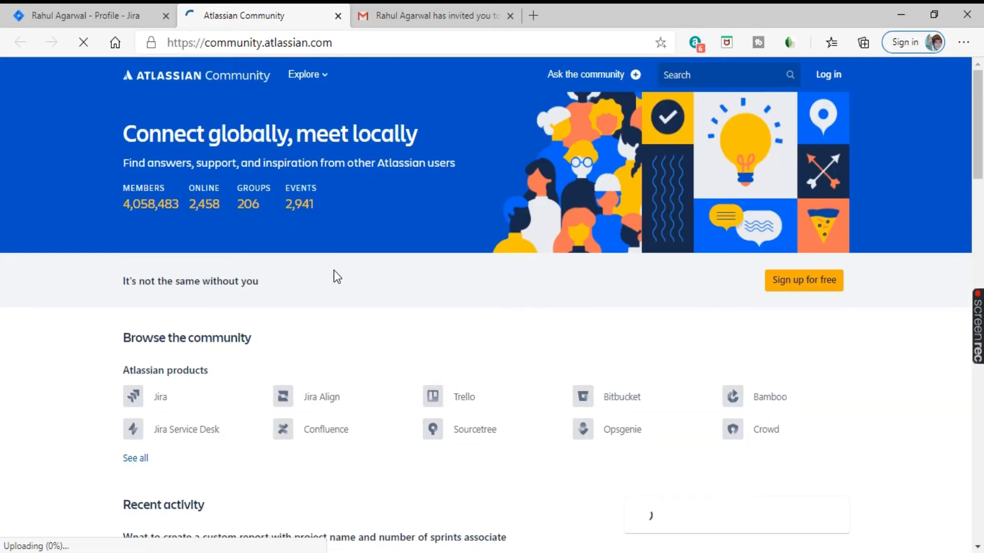
pyautogui.tripleClick(316, 161)
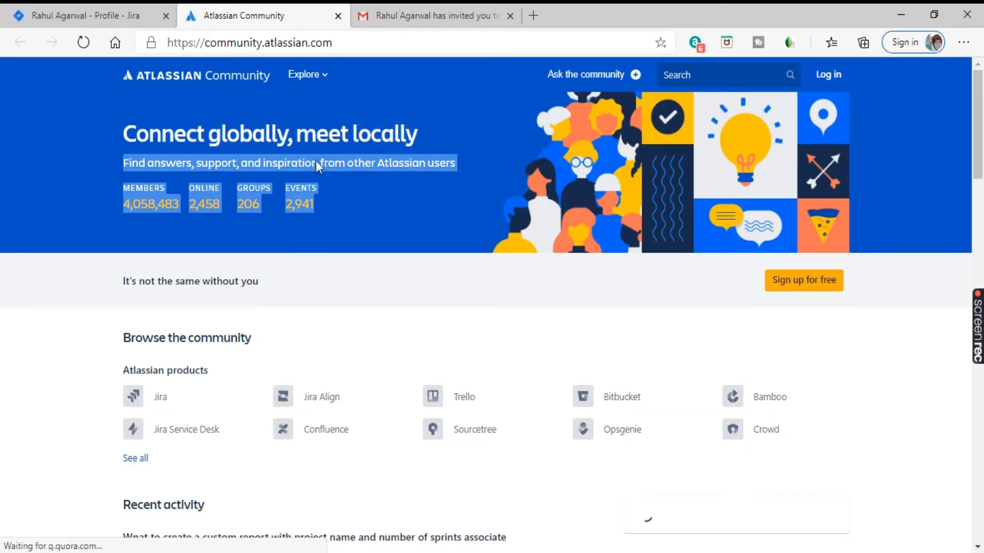
pyautogui.click(84, 140)
pyautogui.moveTo(152, 205); pyautogui.dragTo(189, 213)
pyautogui.click(401, 204)
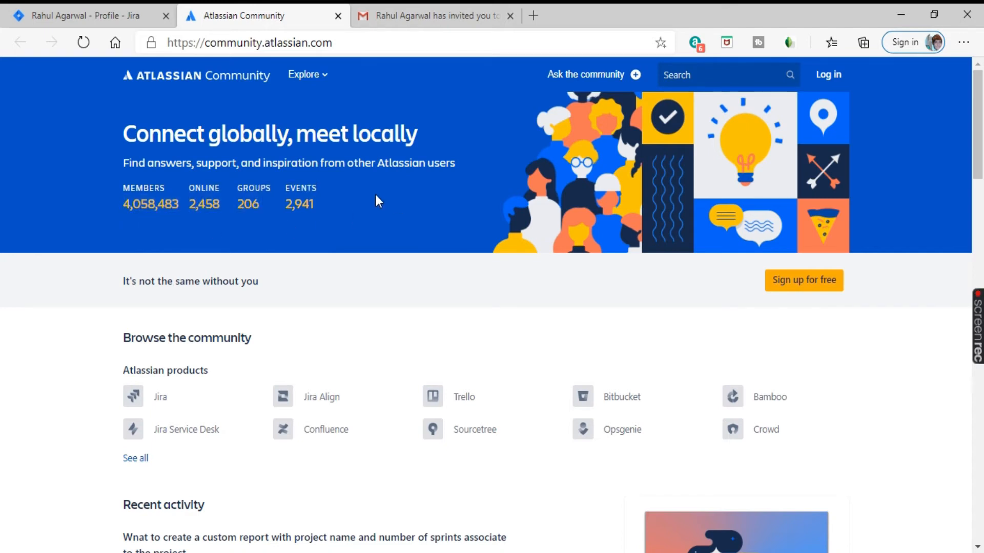
pyautogui.scroll(-1, 200, 333)
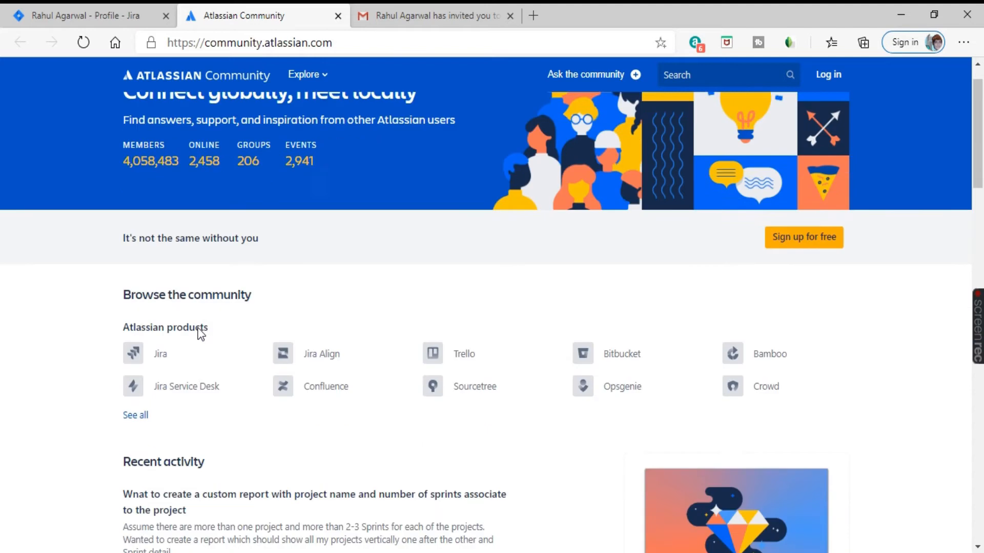
pyautogui.scroll(1, 209, 370)
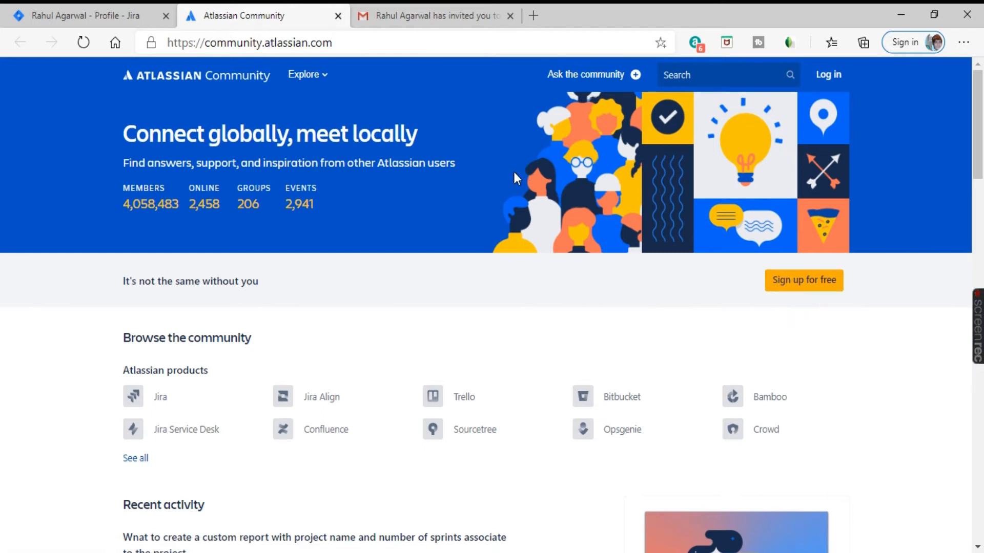
pyautogui.click(337, 15)
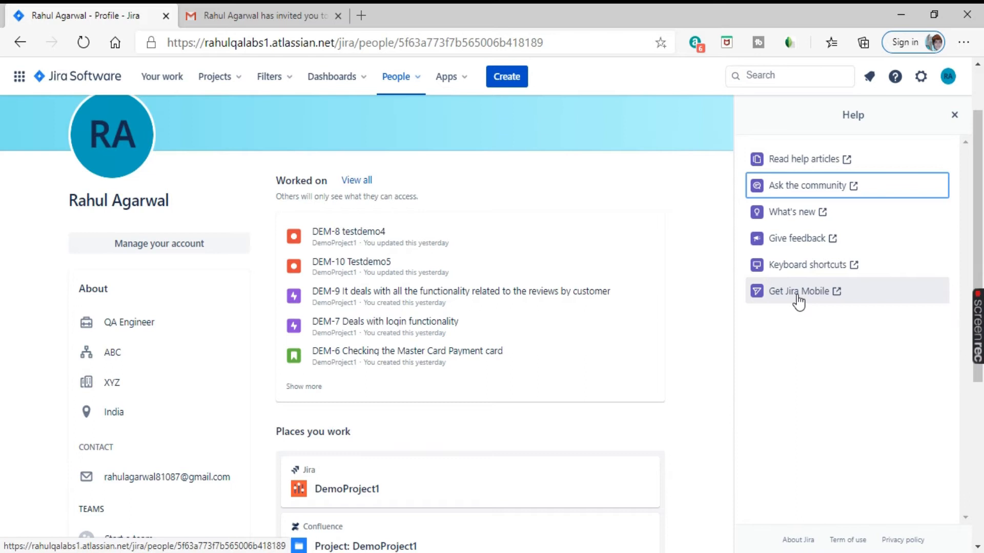
# Step: Check the empty Direct and Watching notification lists, then close the Help panel
pyautogui.click(705, 186)
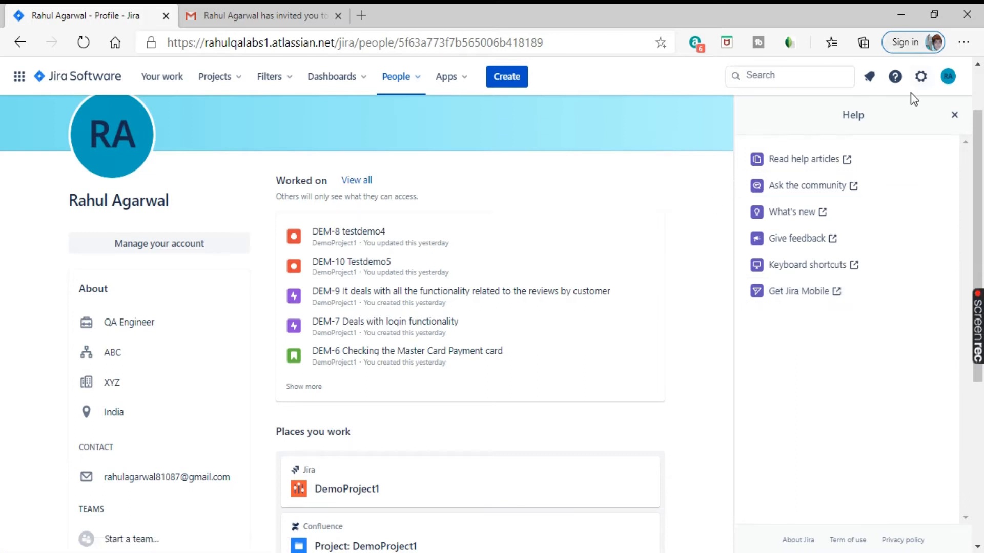
pyautogui.click(870, 85)
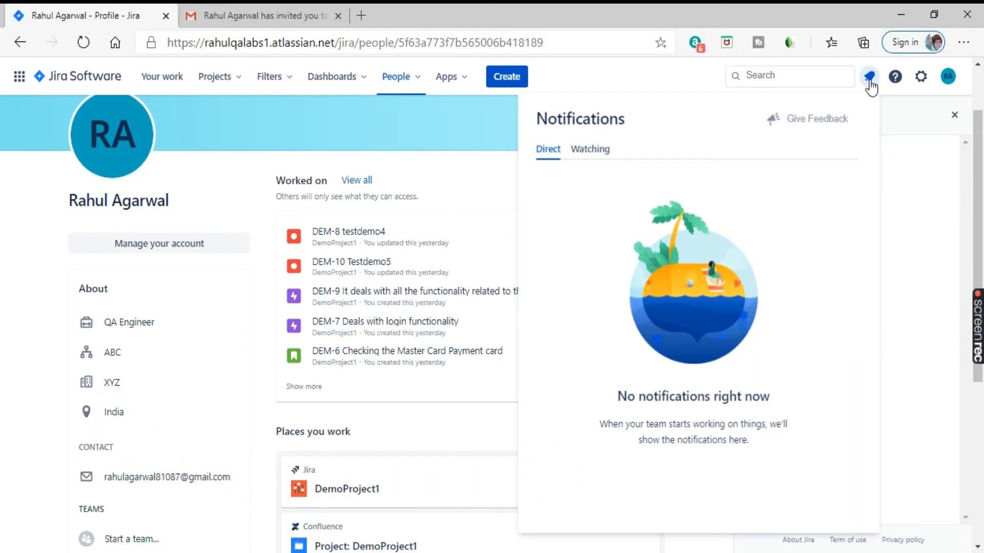
pyautogui.moveTo(616, 395); pyautogui.dragTo(777, 405)
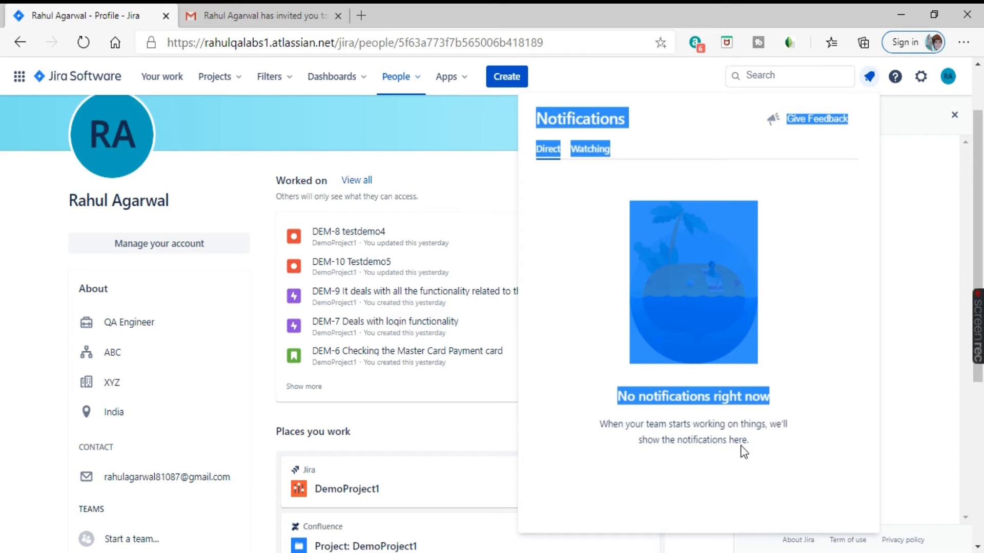
pyautogui.moveTo(638, 441); pyautogui.dragTo(746, 450)
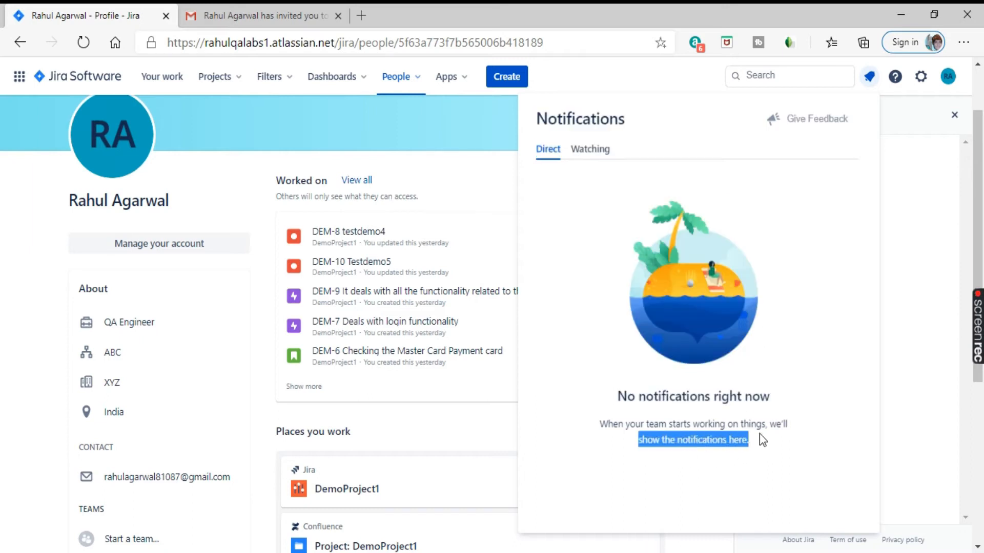
pyautogui.click(590, 152)
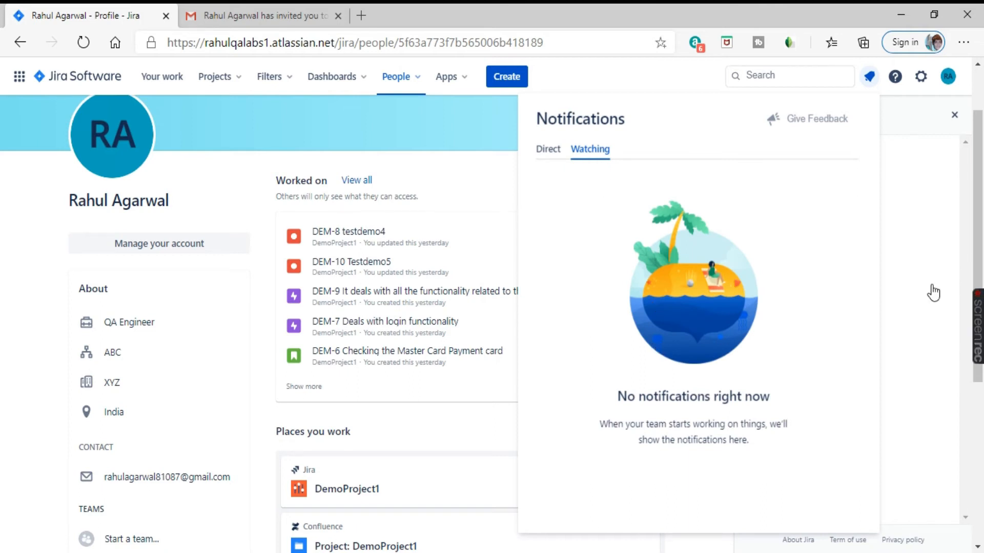
pyautogui.click(895, 77)
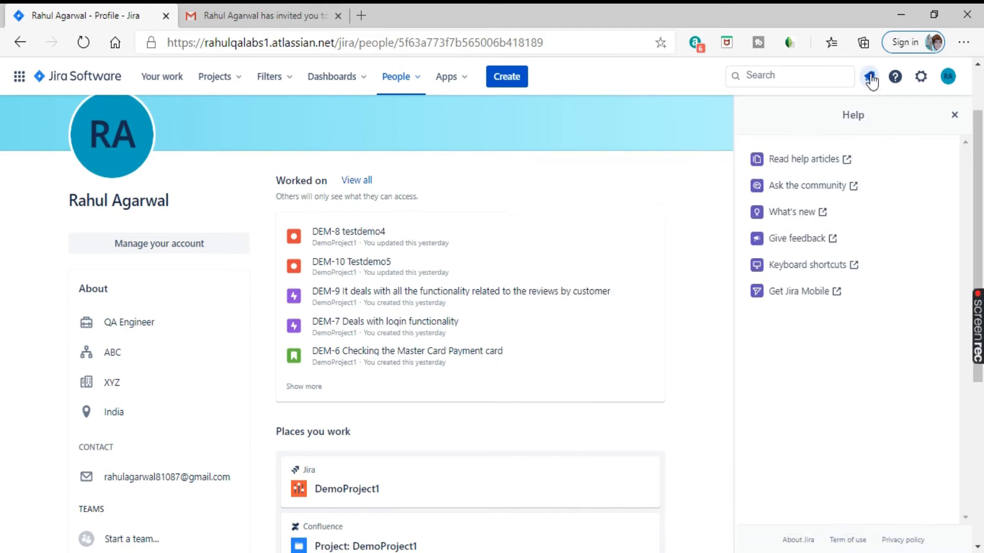
pyautogui.click(896, 77)
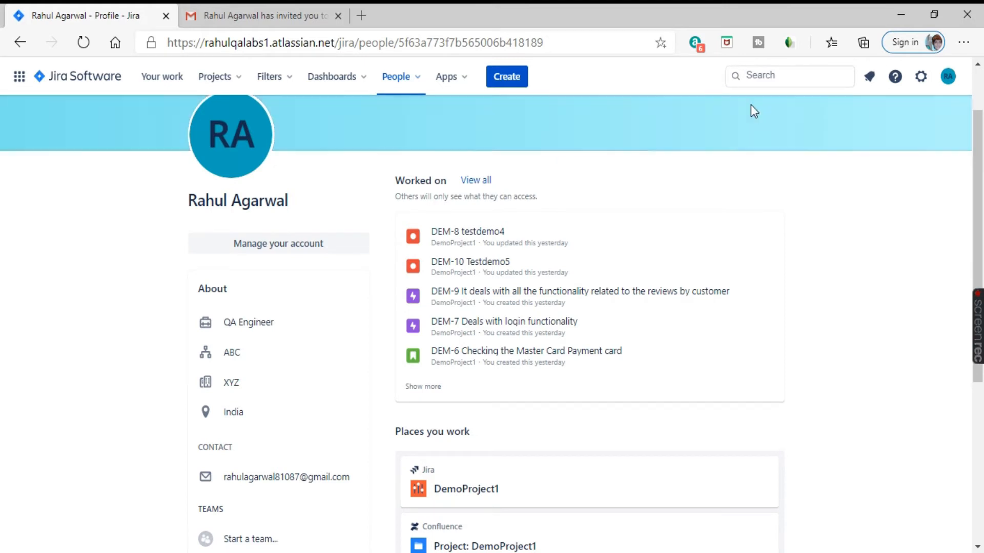
pyautogui.click(767, 75)
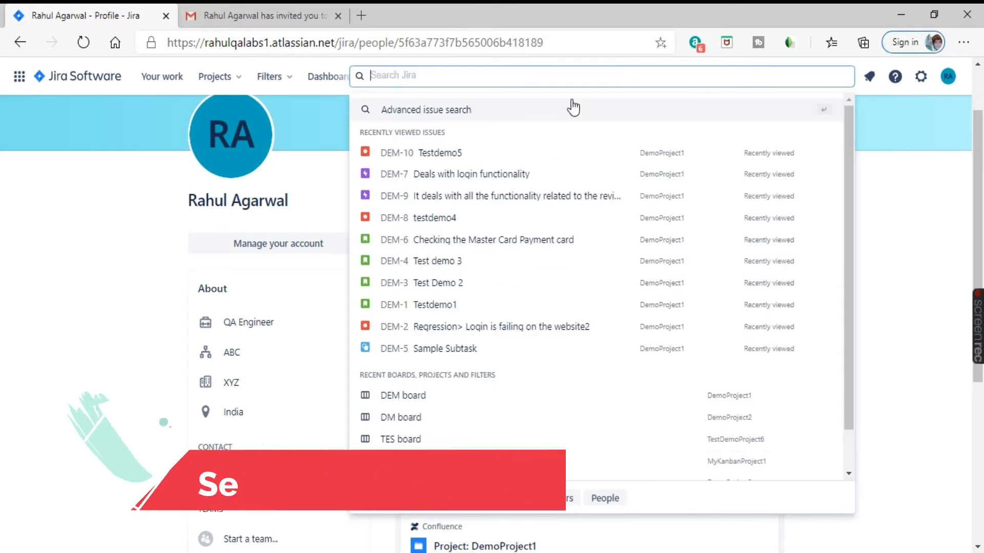
pyautogui.write('test')
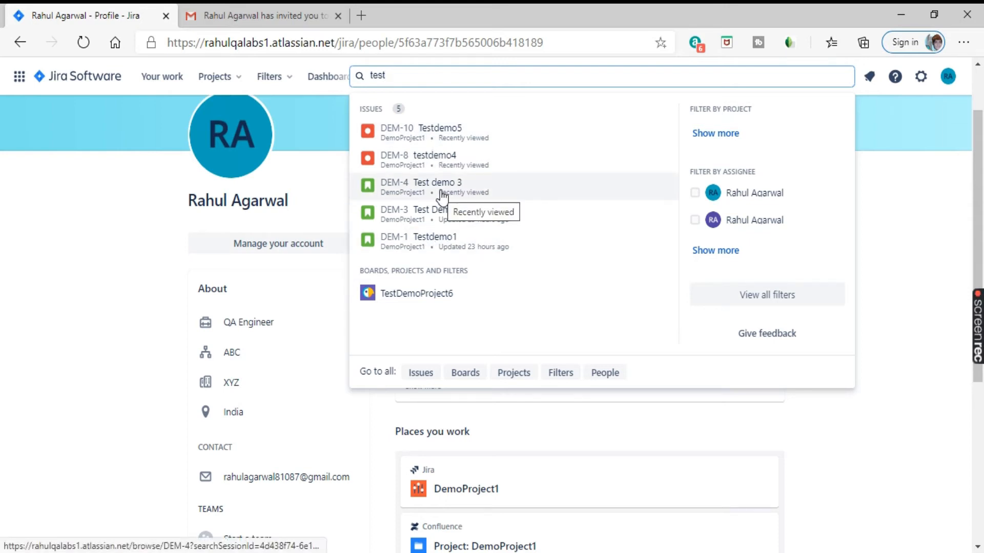
pyautogui.click(915, 199)
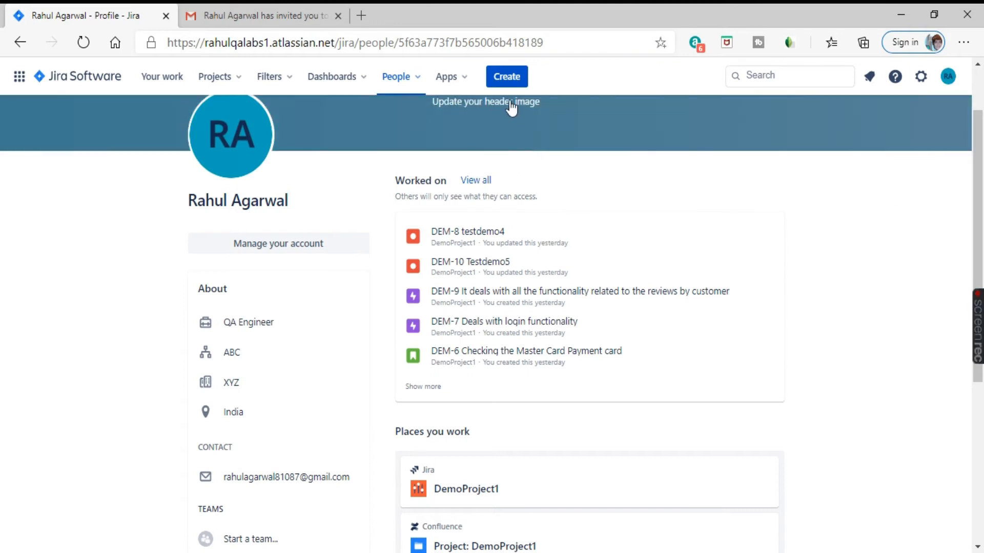
pyautogui.click(506, 82)
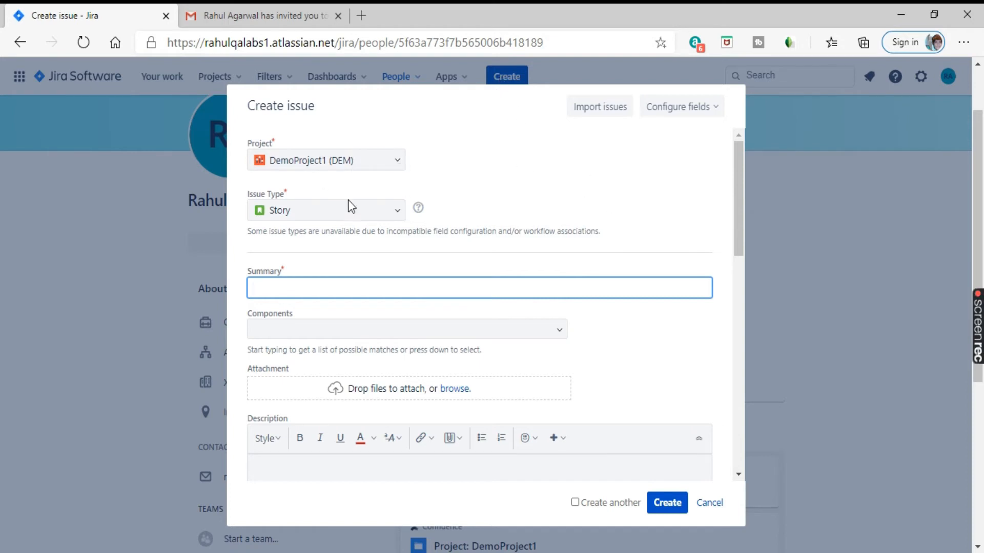
pyautogui.scroll(-2, 364, 287)
pyautogui.scroll(-10, 365, 291)
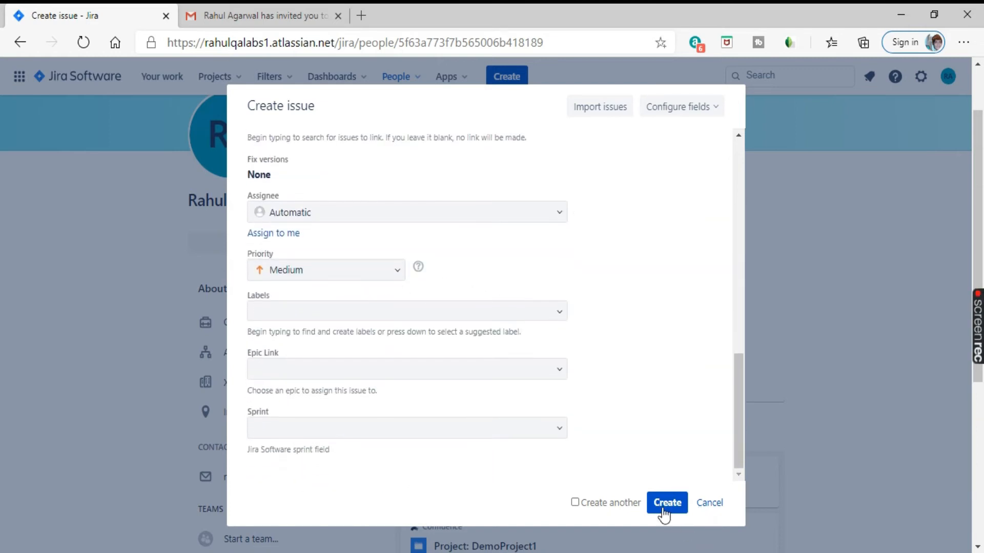
pyautogui.scroll(12, 450, 429)
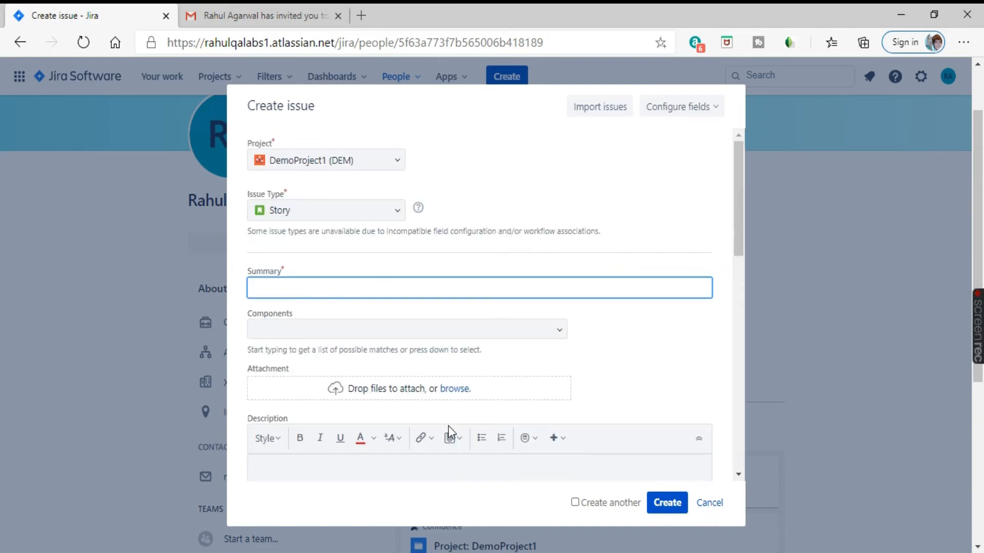
pyautogui.scroll(2, 448, 426)
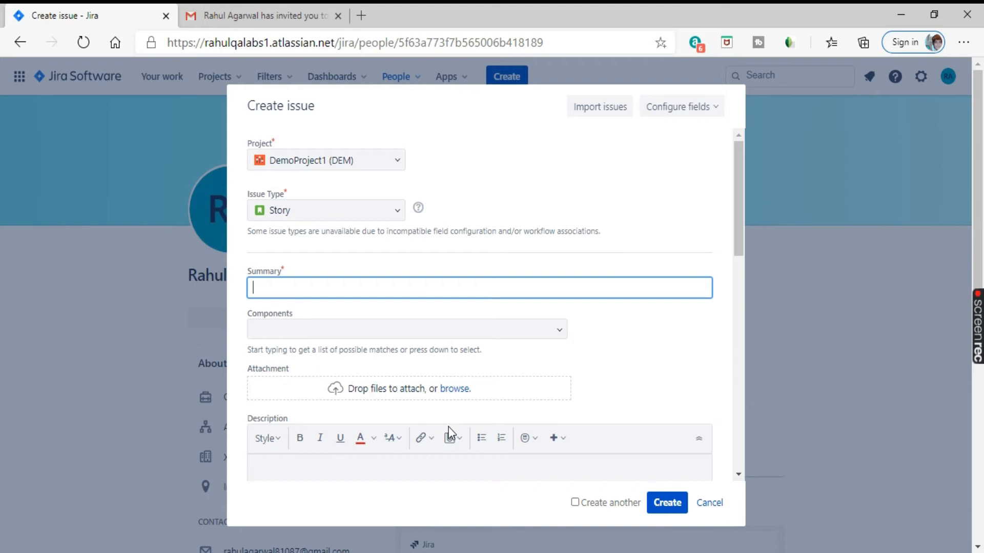
pyautogui.click(711, 508)
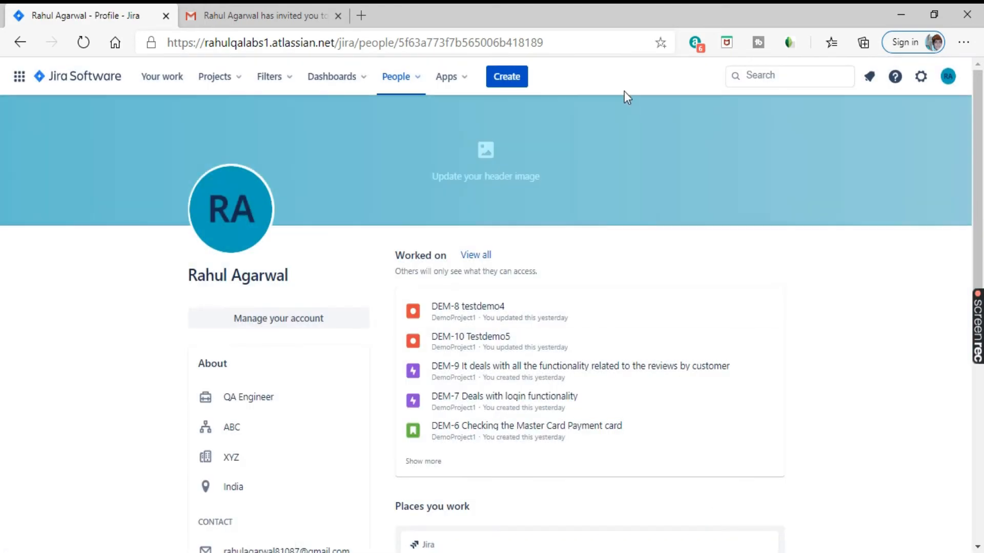
# Step: Look over the Apps menu, then bring up the People menu with its Start a team option
pyautogui.click(457, 81)
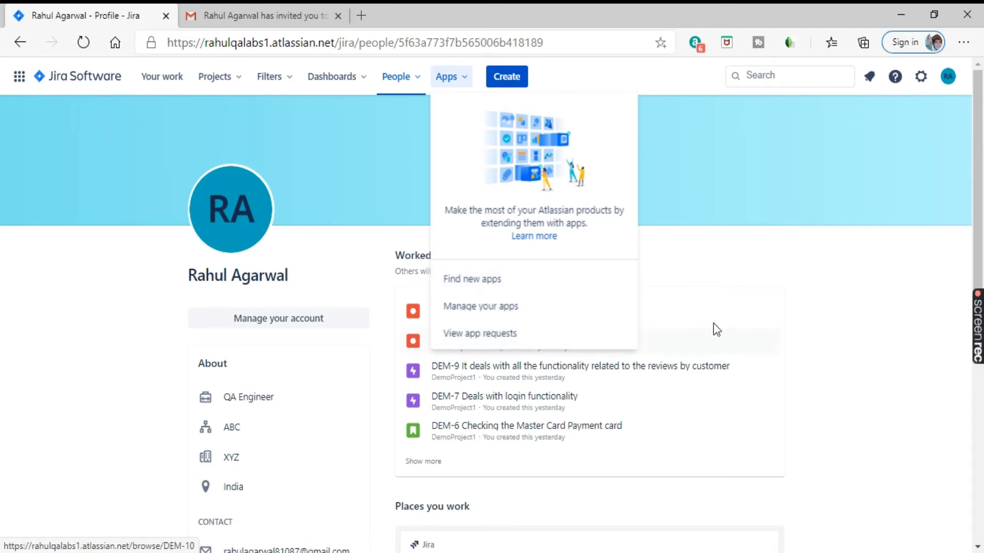
pyautogui.click(737, 296)
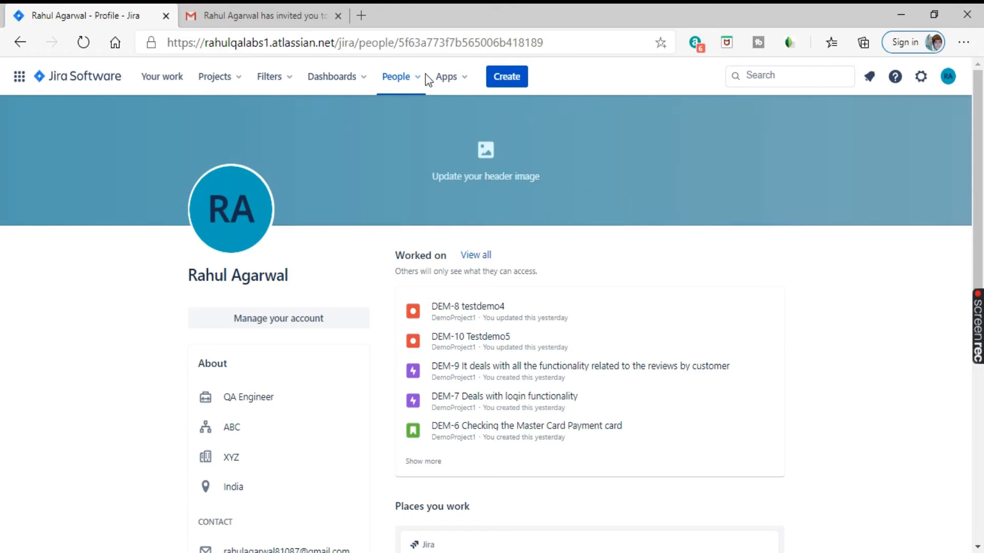
pyautogui.click(417, 82)
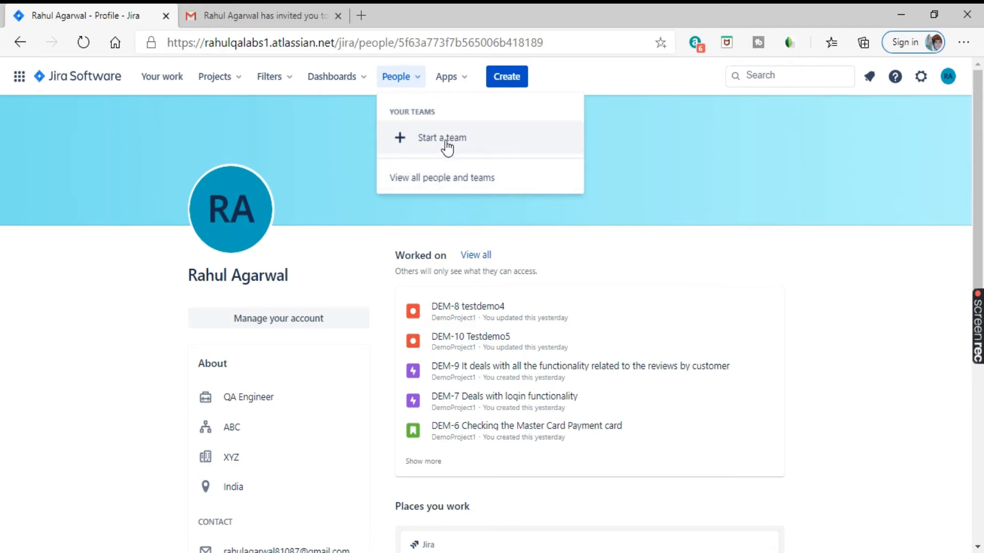
# Step: Start a new team named 'Flying Maverics'
pyautogui.click(445, 140)
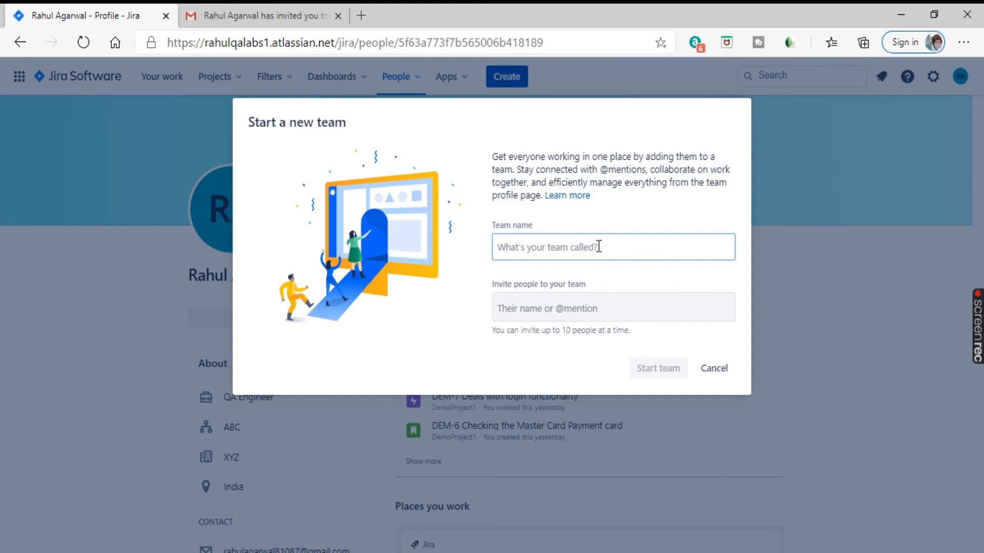
pyautogui.write('Flying Maverics')
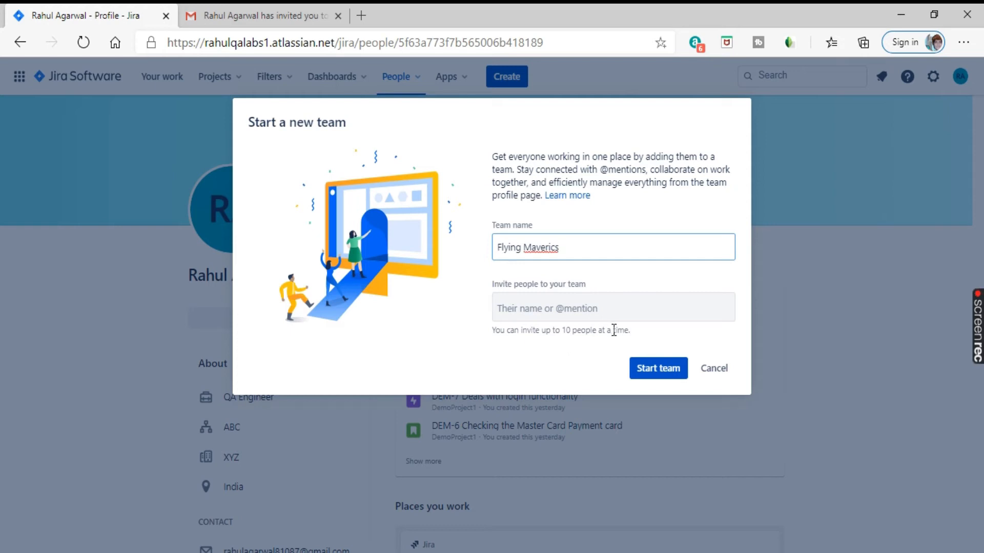
pyautogui.click(573, 307)
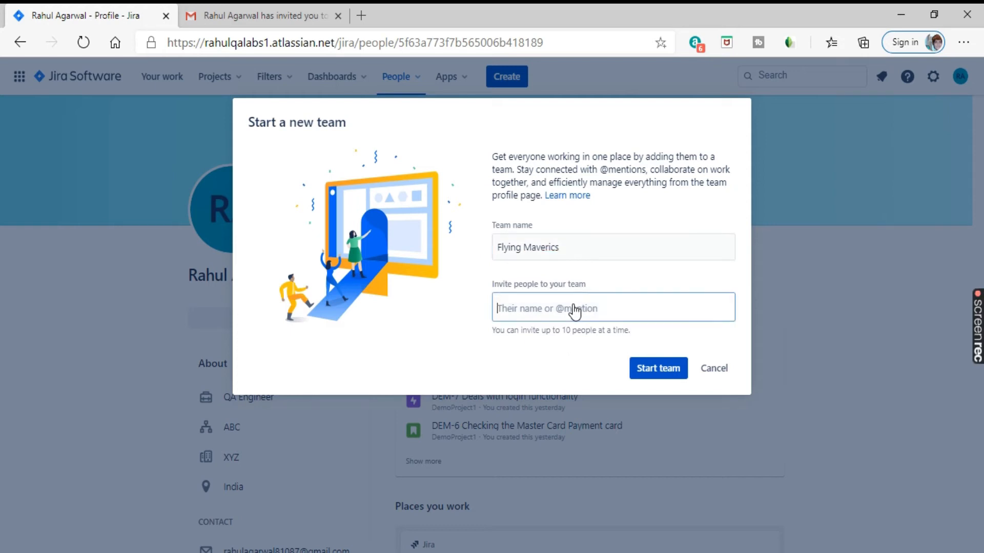
pyautogui.write('@test')
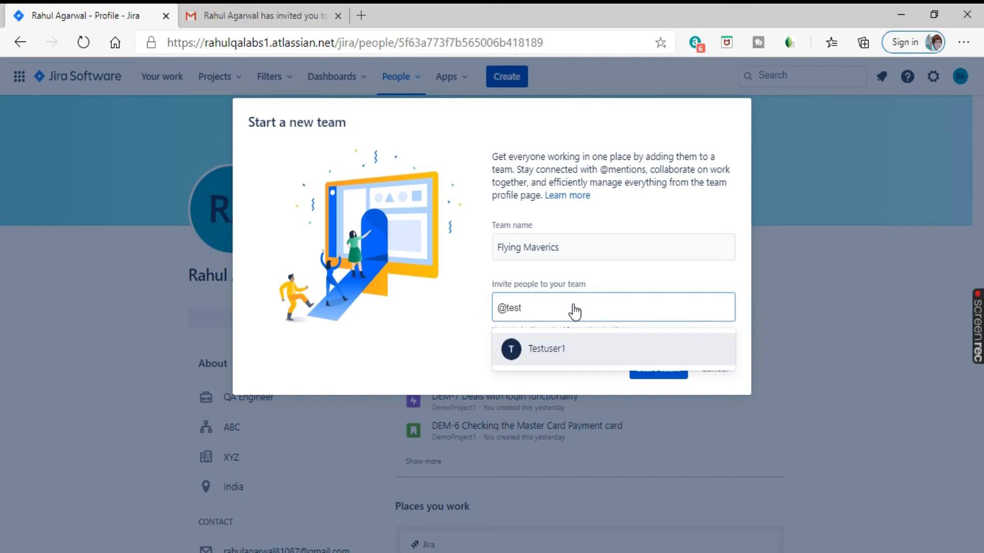
pyautogui.click(570, 351)
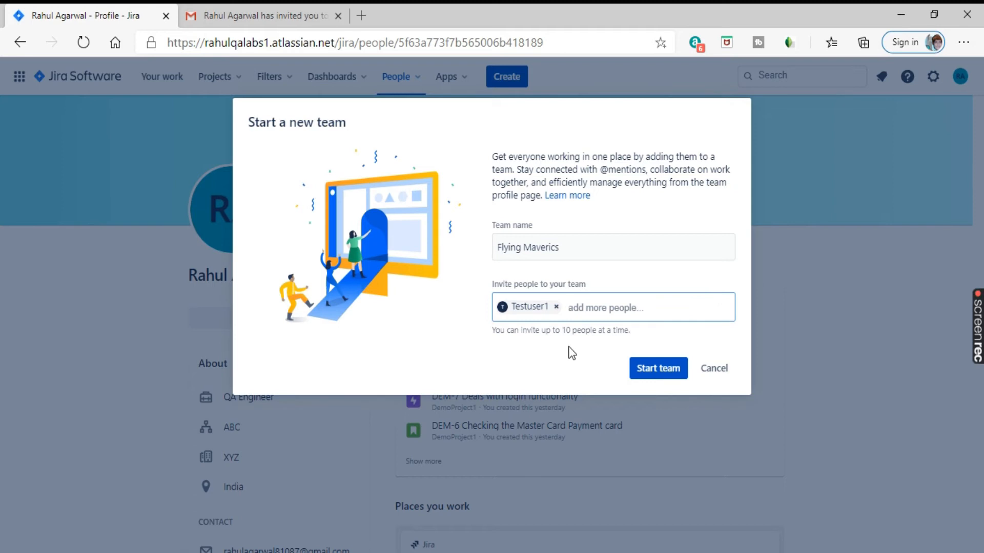
pyautogui.write('test')
pyautogui.press('BackSpace')
pyautogui.press('BackSpace')
pyautogui.press('BackSpace')
pyautogui.press('BackSpace')
pyautogui.write('jira')
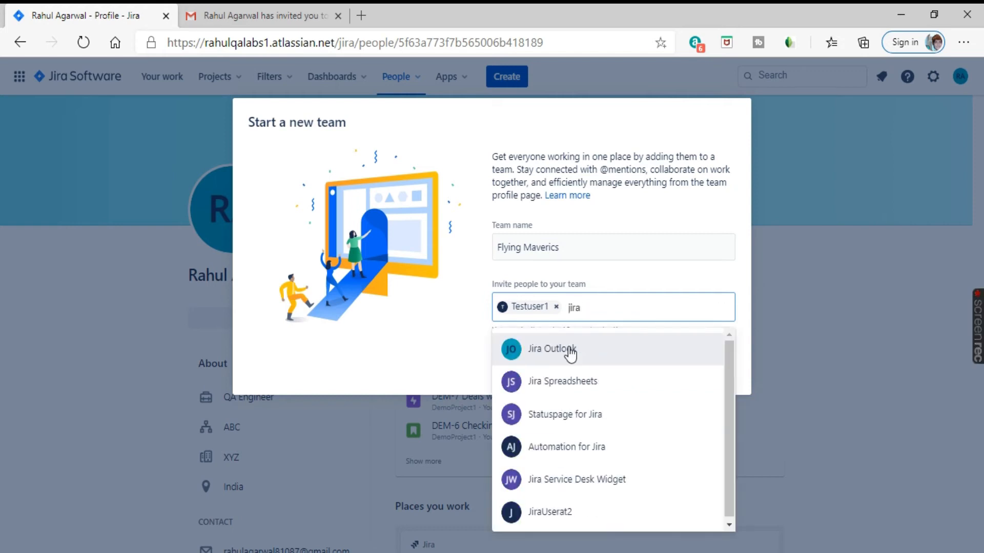
pyautogui.click(587, 513)
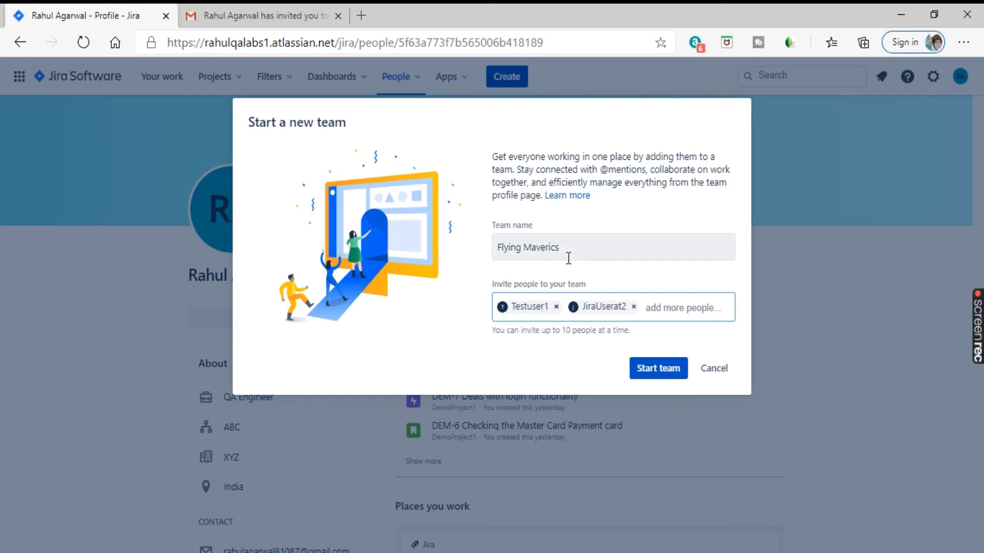
pyautogui.moveTo(567, 255); pyautogui.dragTo(490, 252)
pyautogui.click(443, 350)
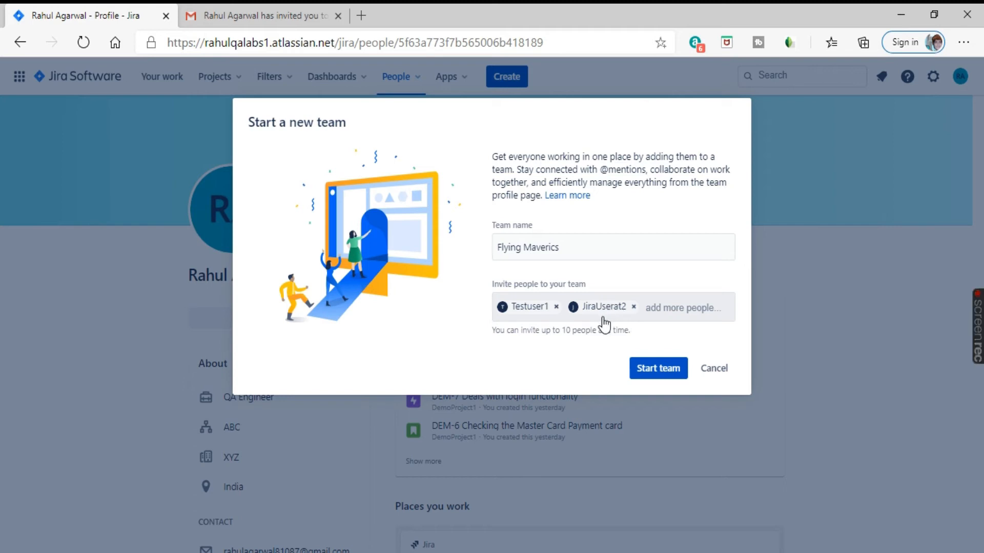
pyautogui.click(657, 370)
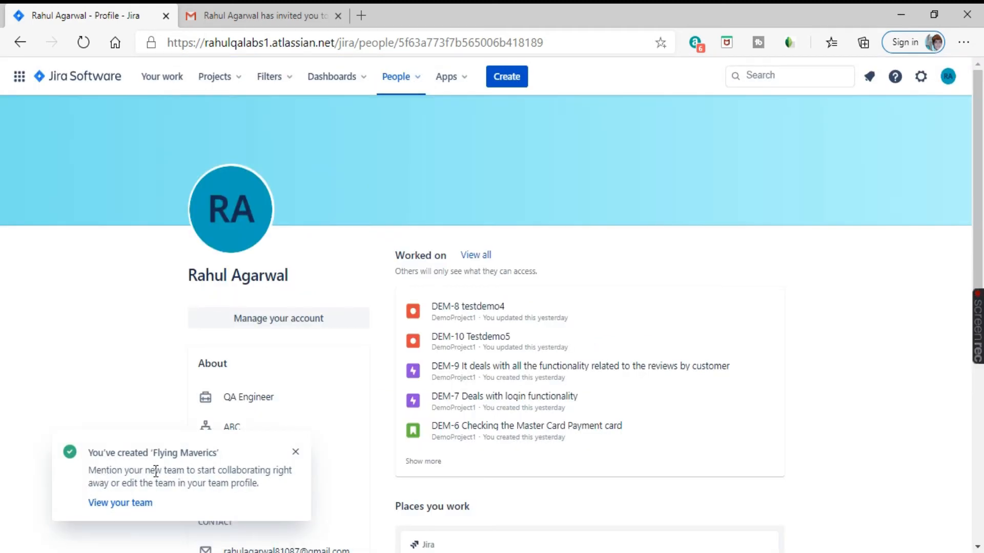
# Step: Open the Flying Maverics team page and check its more-actions menu without deleting anything
pyautogui.click(131, 504)
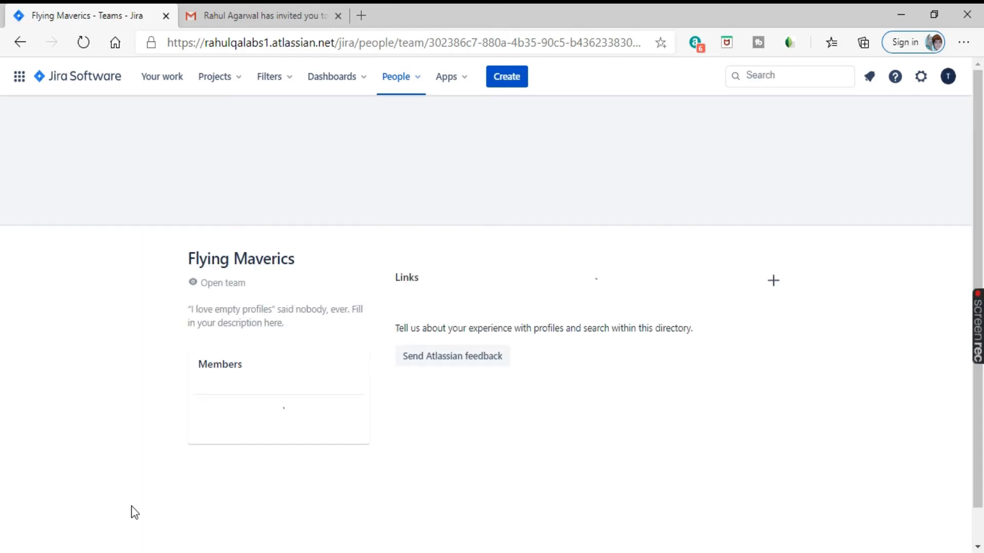
pyautogui.scroll(-1, 343, 275)
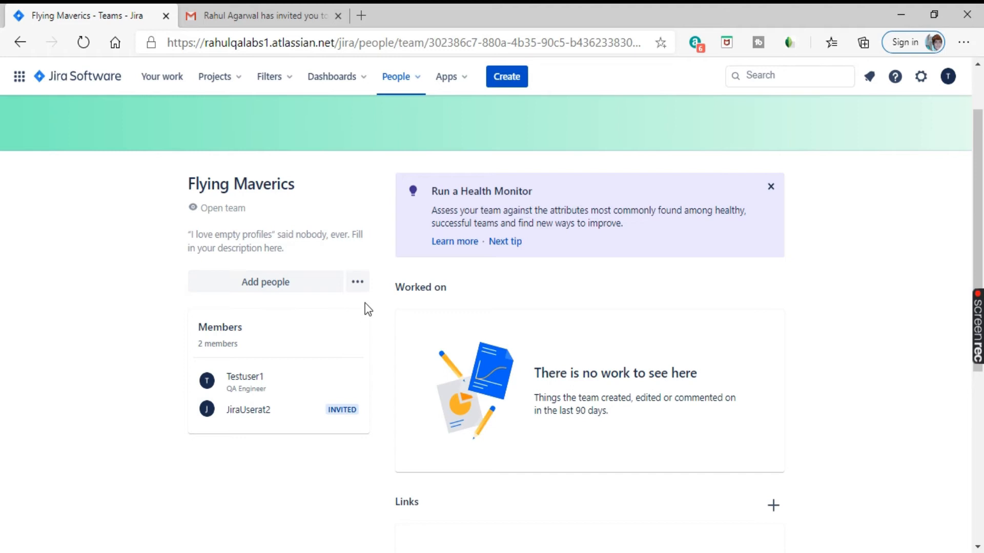
pyautogui.click(364, 290)
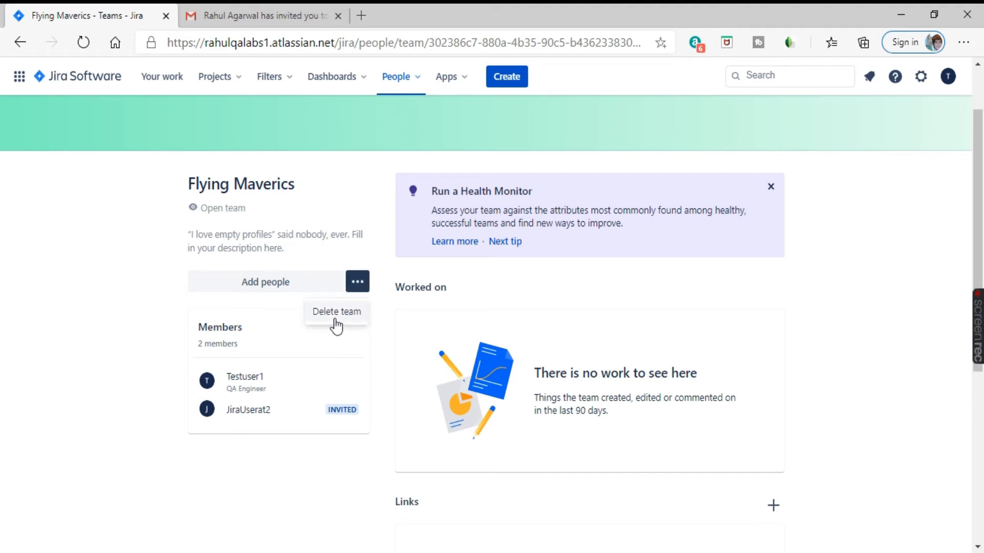
pyautogui.click(410, 331)
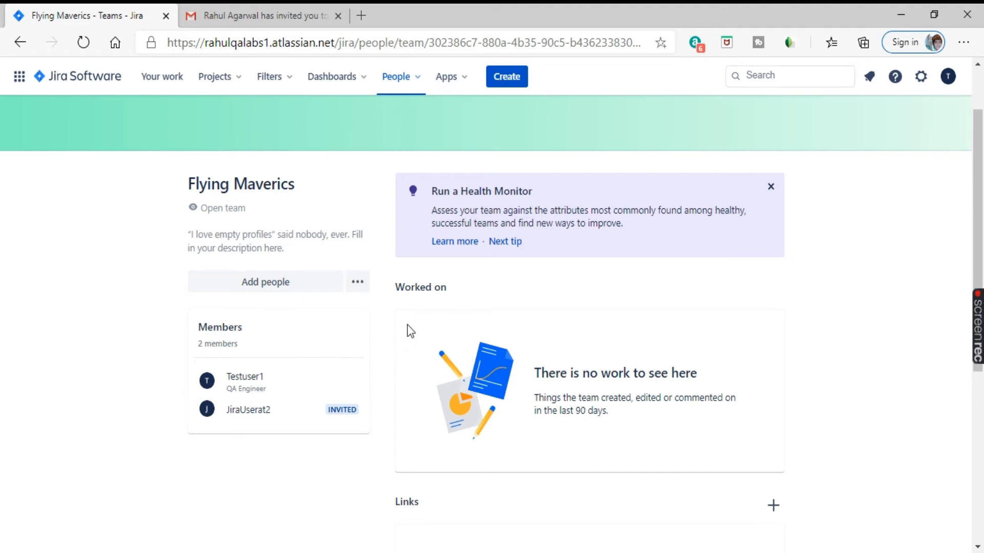
# Step: Review the team page's members and Links section, then bring up the Dashboards menu
pyautogui.moveTo(452, 285); pyautogui.dragTo(394, 286)
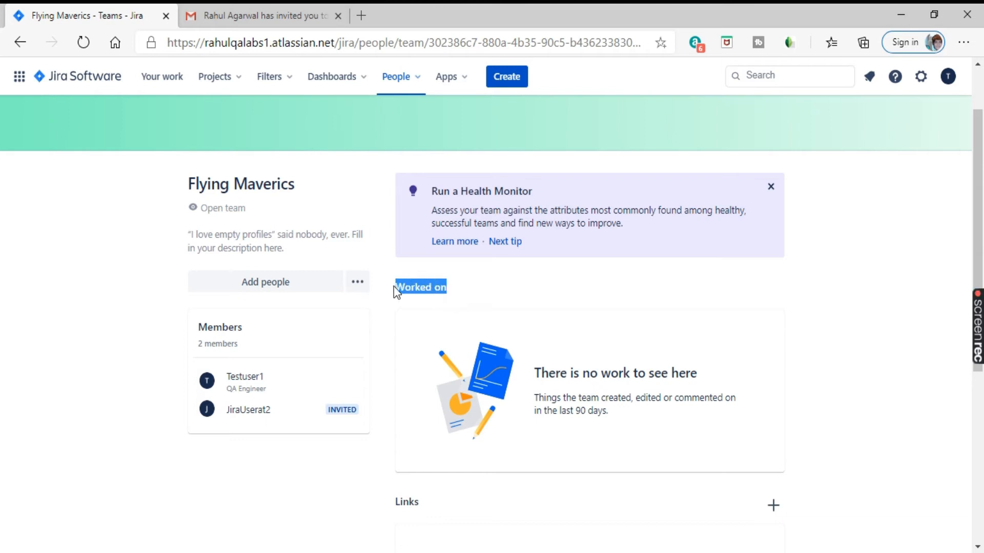
pyautogui.scroll(-4, 623, 267)
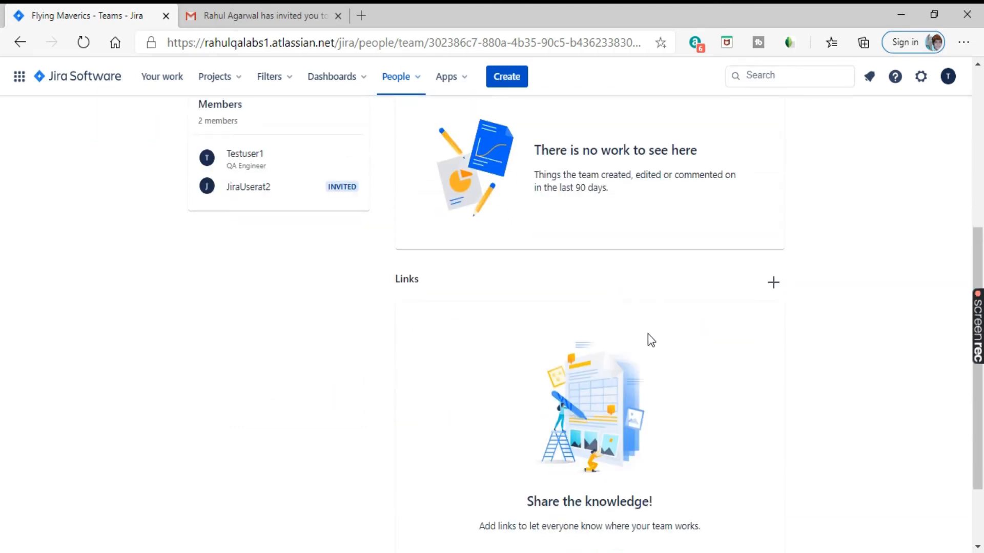
pyautogui.scroll(-2, 665, 395)
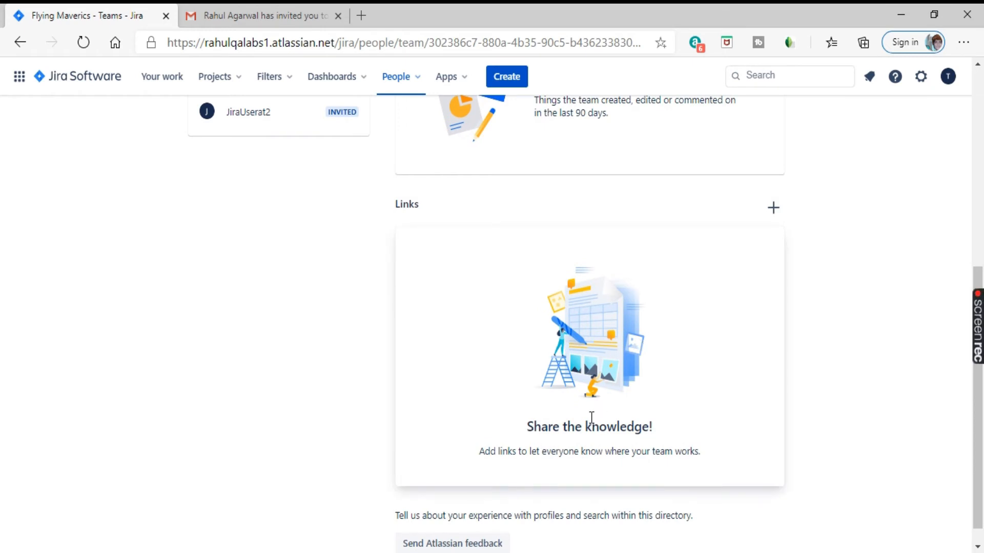
pyautogui.tripleClick(713, 453)
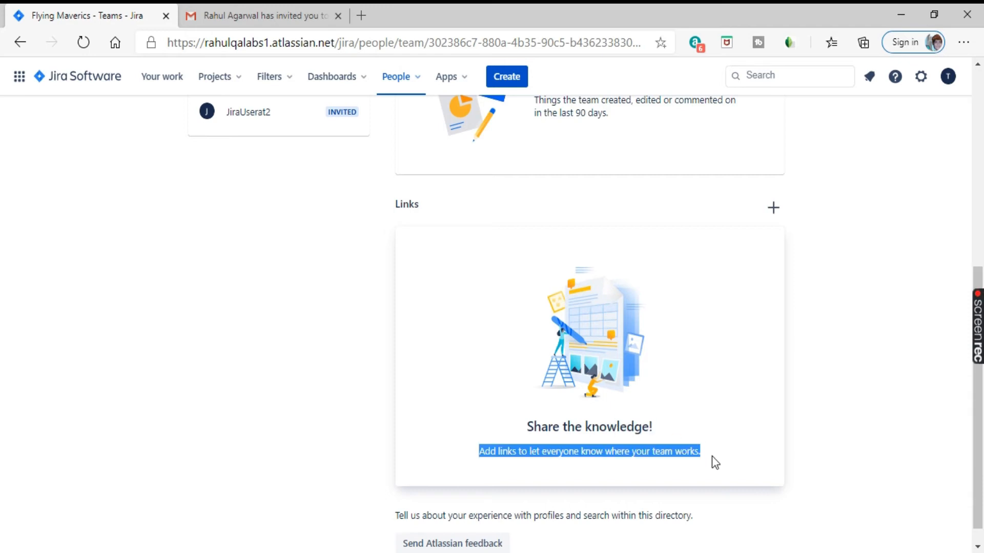
pyautogui.click(516, 463)
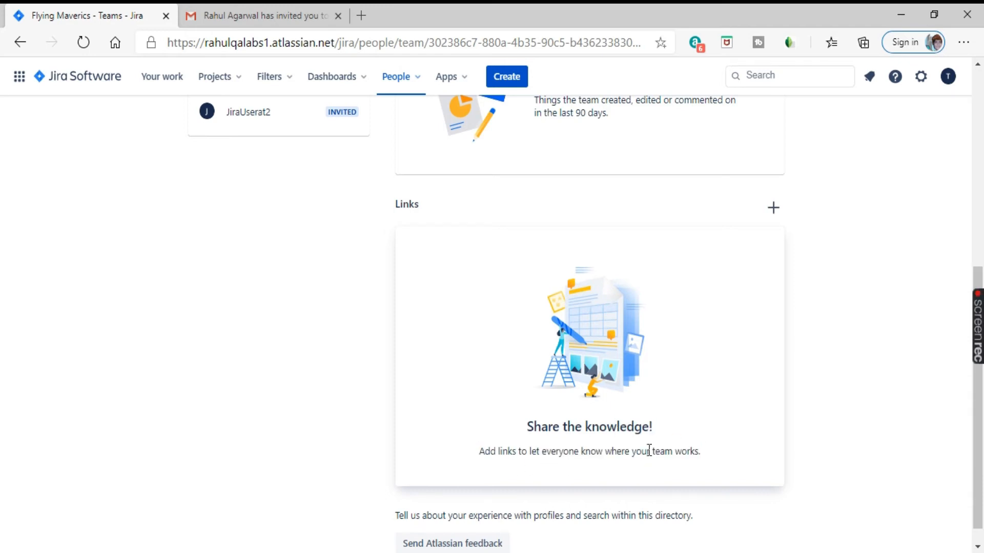
pyautogui.moveTo(649, 451); pyautogui.dragTo(716, 463)
pyautogui.scroll(-1, 683, 345)
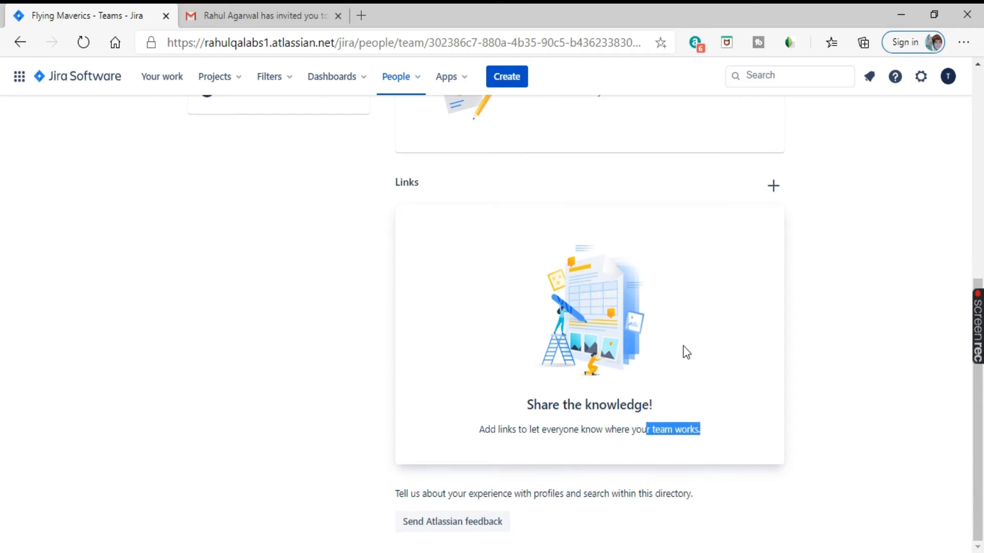
pyautogui.scroll(8, 529, 390)
pyautogui.moveTo(327, 182)
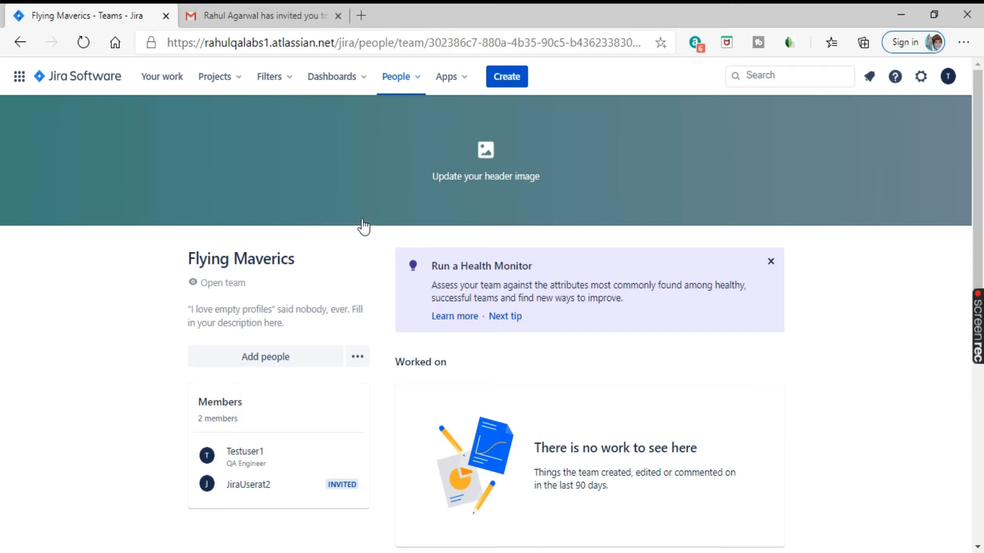
pyautogui.click(351, 86)
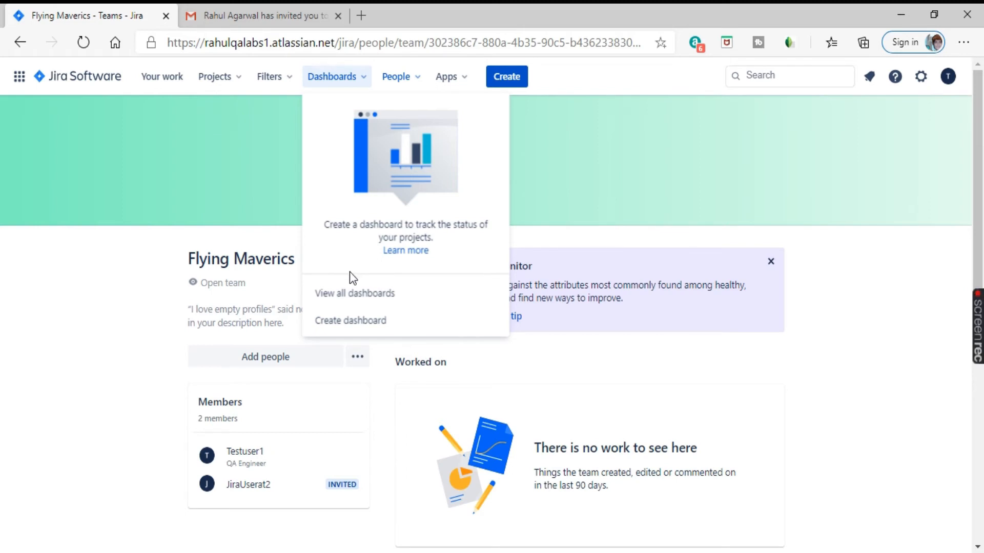
# Step: Open the Default dashboard and review its projects, empty Assigned to Me list and activity stream
pyautogui.click(353, 297)
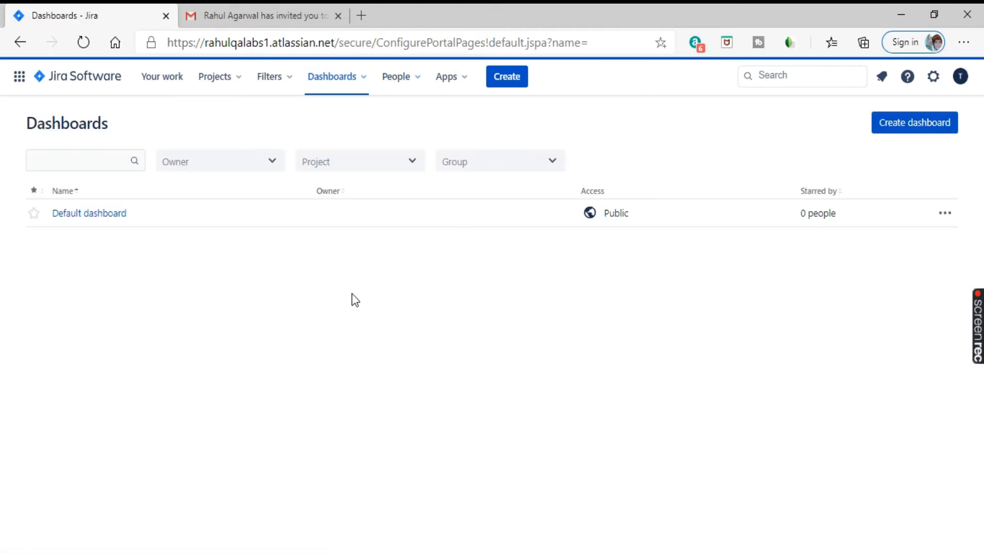
pyautogui.click(86, 214)
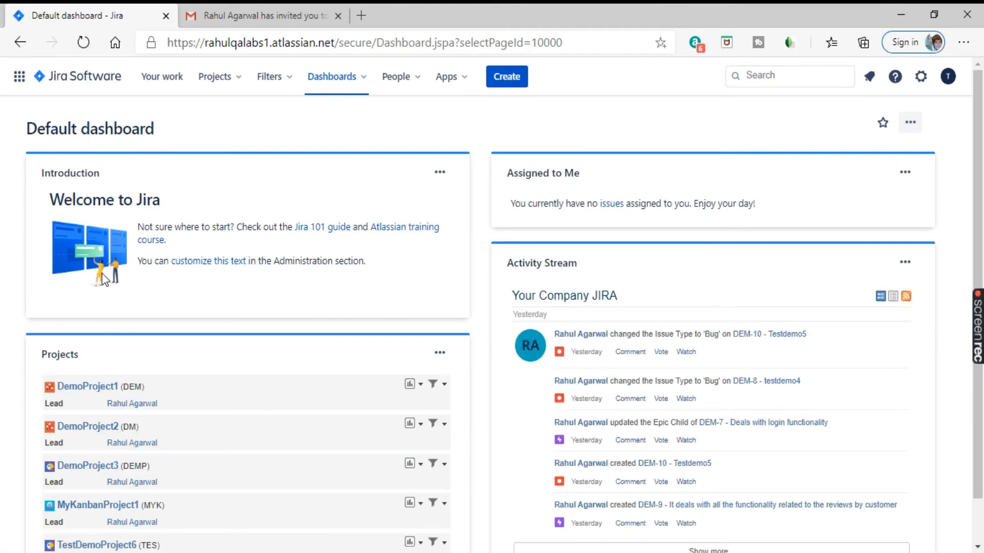
pyautogui.scroll(-1, 134, 266)
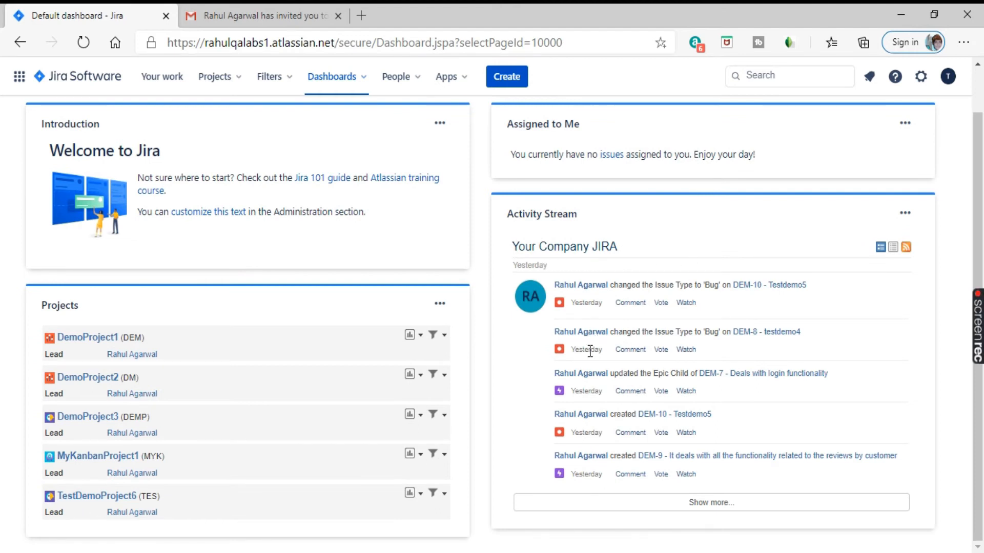
pyautogui.scroll(1, 589, 369)
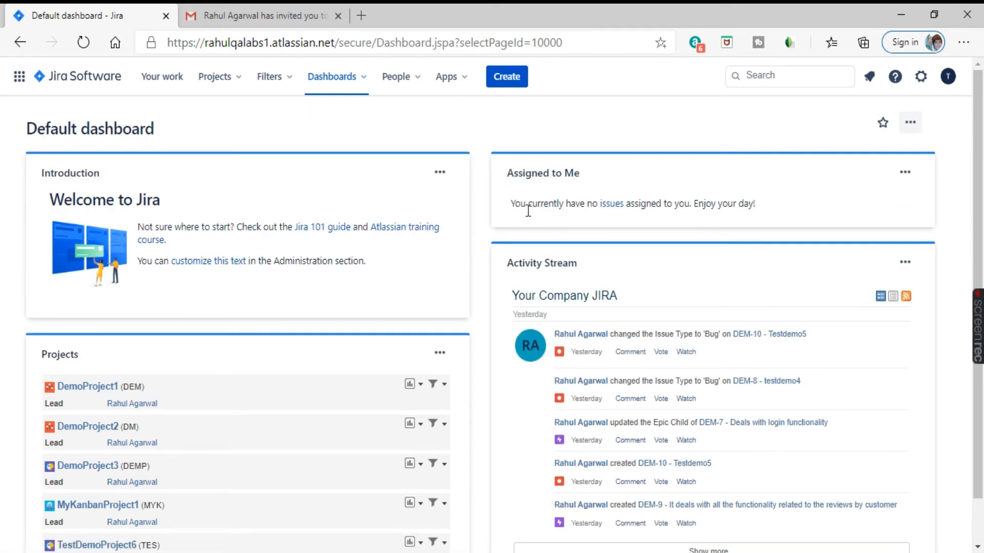
pyautogui.moveTo(510, 204); pyautogui.dragTo(798, 205)
pyautogui.click(801, 210)
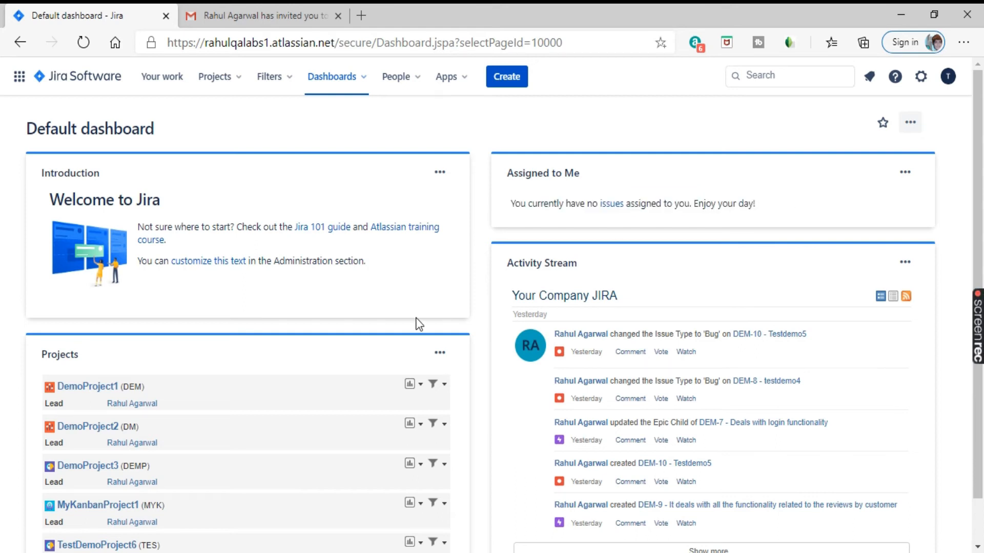
pyautogui.click(355, 85)
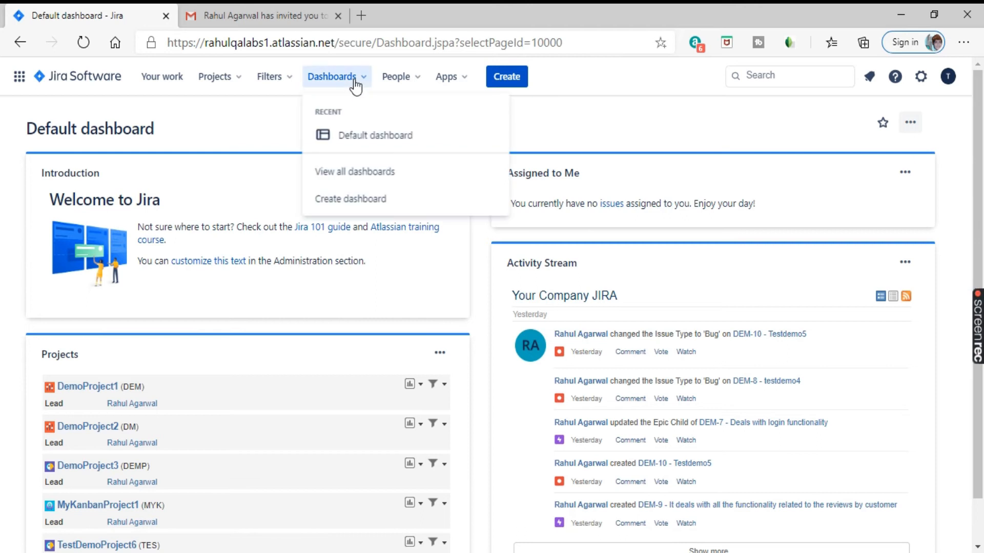
# Step: Start a new dashboard named DemoDashboard1 with description XYZ
pyautogui.click(348, 201)
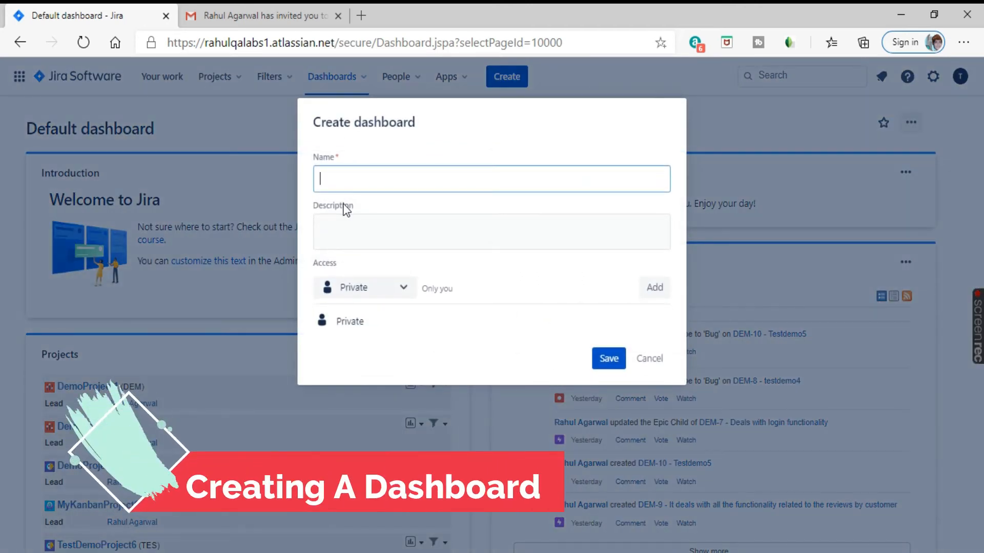
pyautogui.write('D')
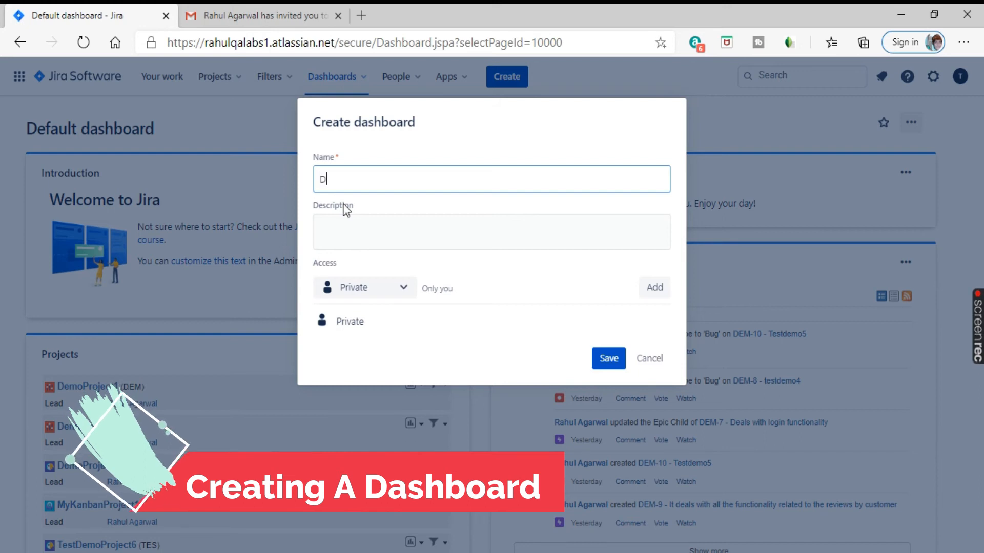
pyautogui.write('emoDashboard1')
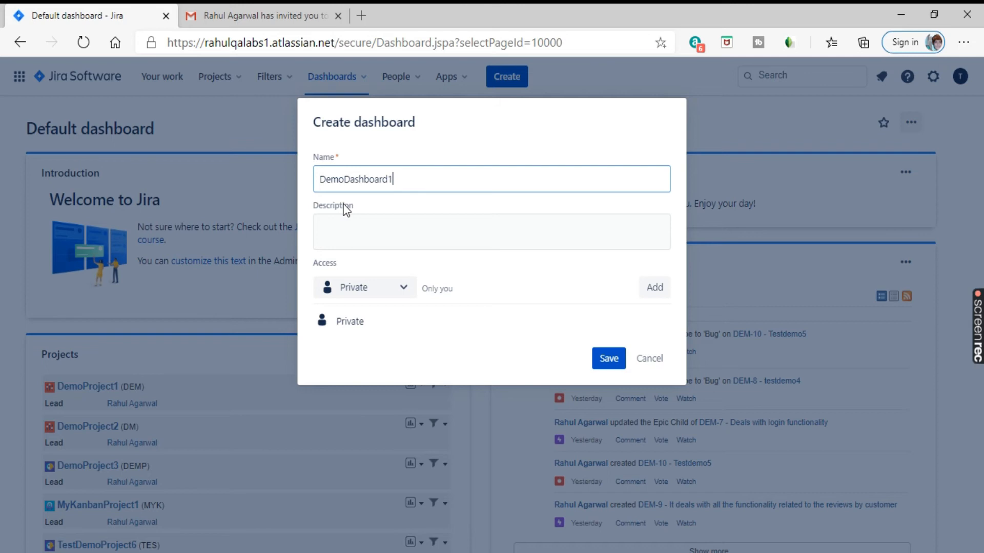
pyautogui.click(362, 224)
pyautogui.write('x')
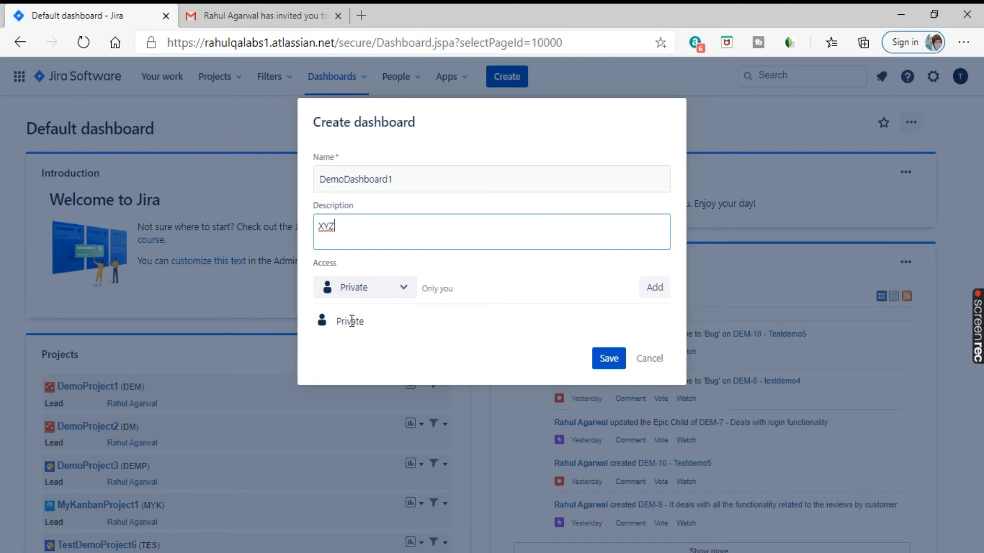
# Step: Share the dashboard with the jira-software-users group and save it
pyautogui.click(404, 293)
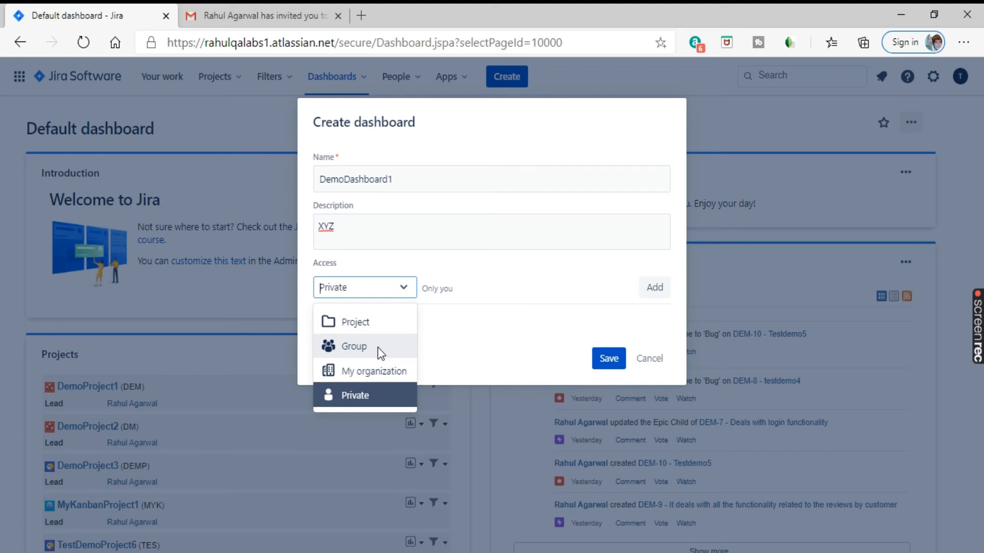
pyautogui.click(466, 323)
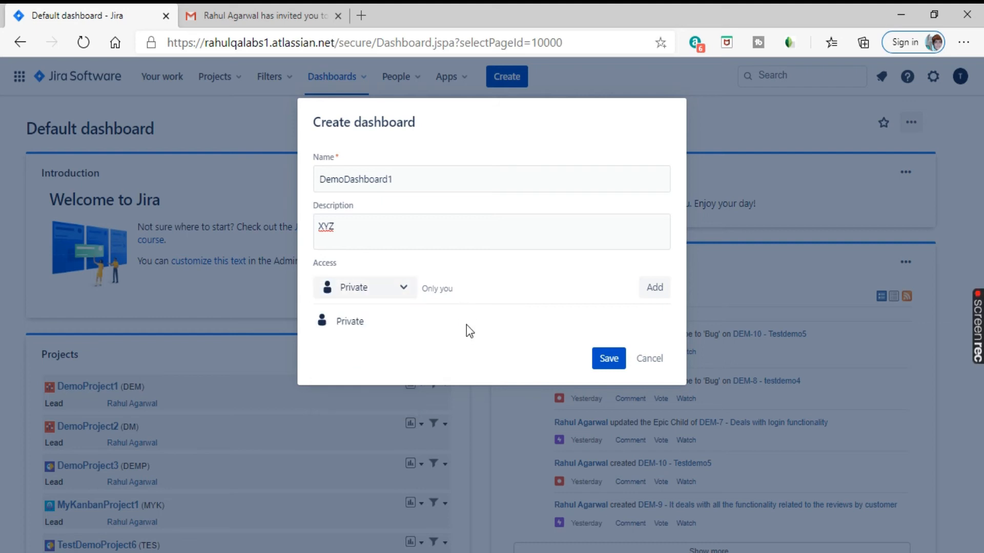
pyautogui.click(402, 291)
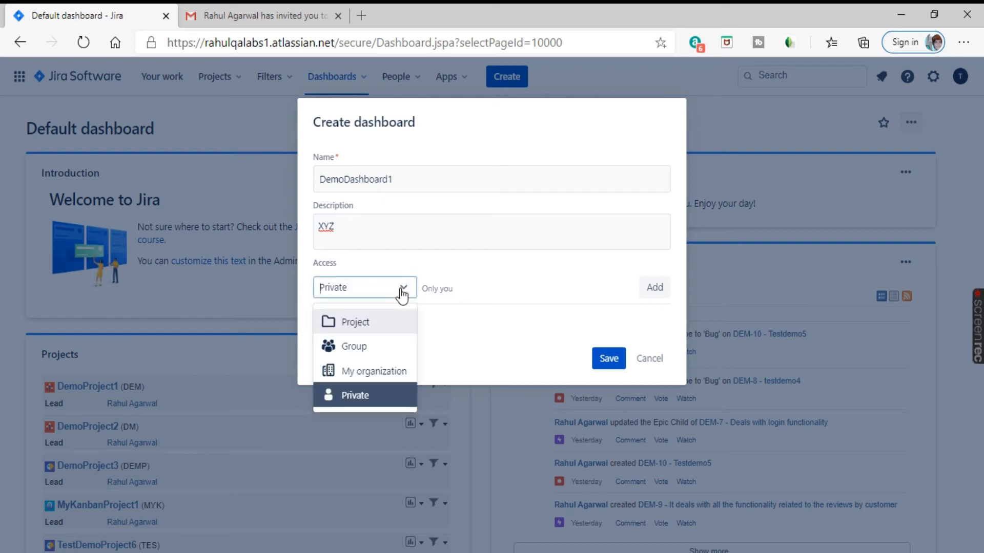
pyautogui.click(376, 345)
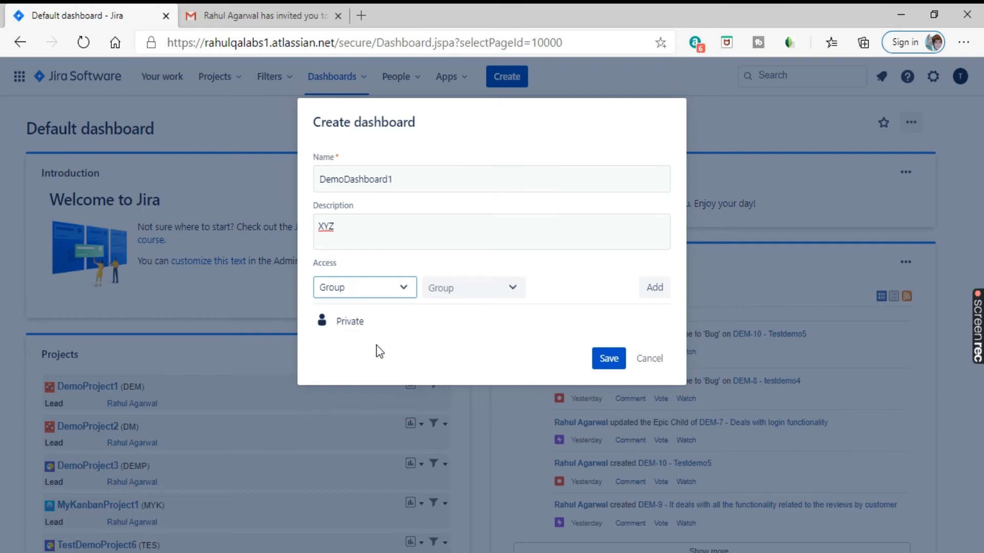
pyautogui.click(515, 296)
pyautogui.click(482, 341)
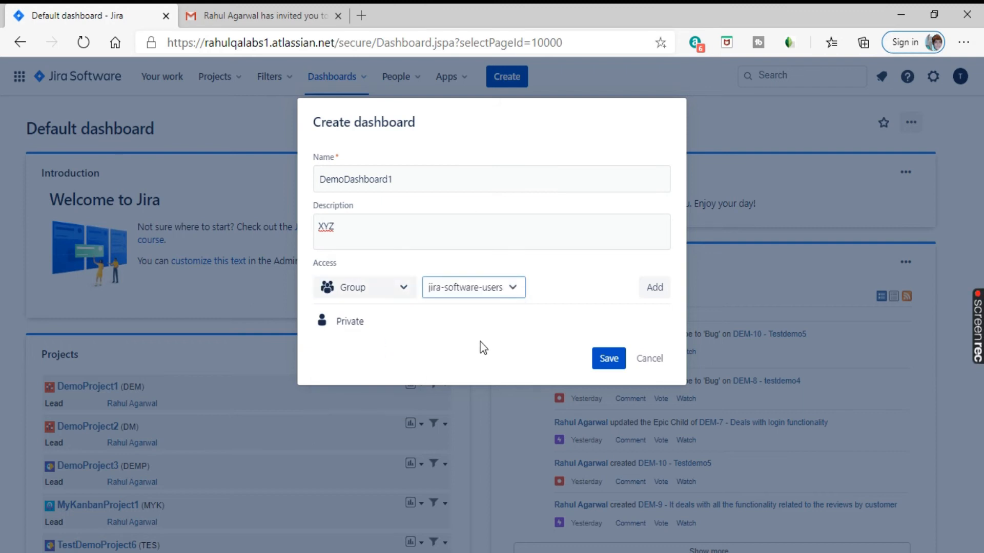
pyautogui.click(664, 290)
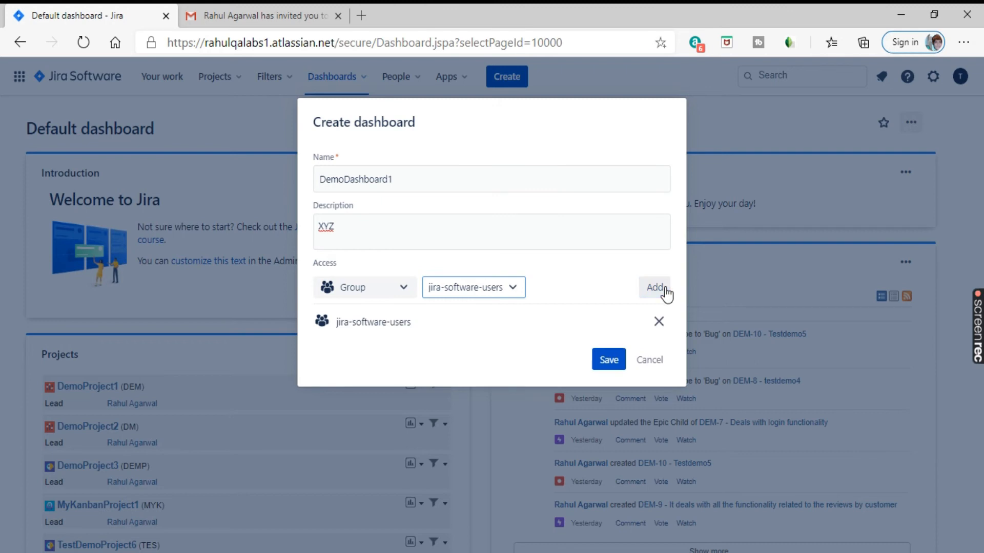
pyautogui.moveTo(410, 322); pyautogui.dragTo(337, 337)
pyautogui.click(513, 335)
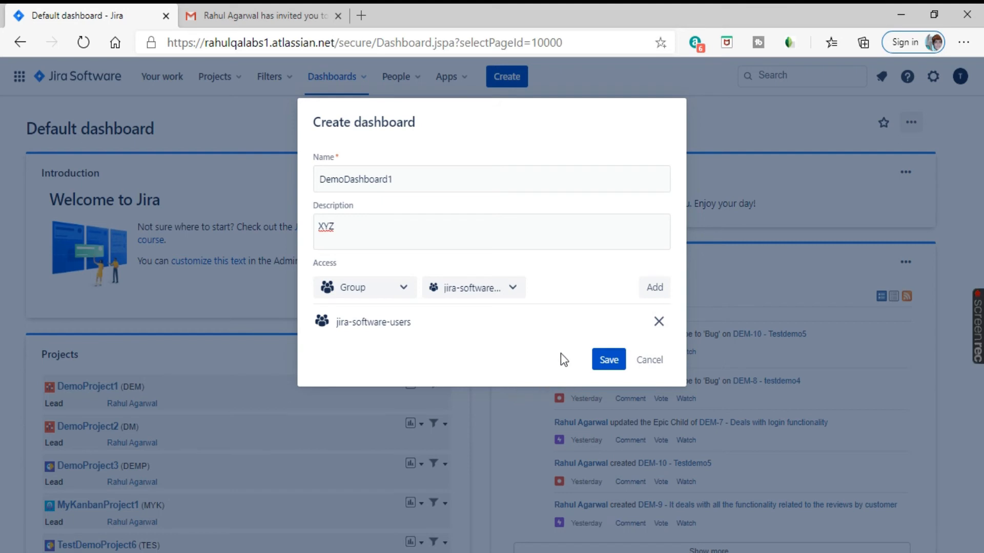
pyautogui.click(608, 360)
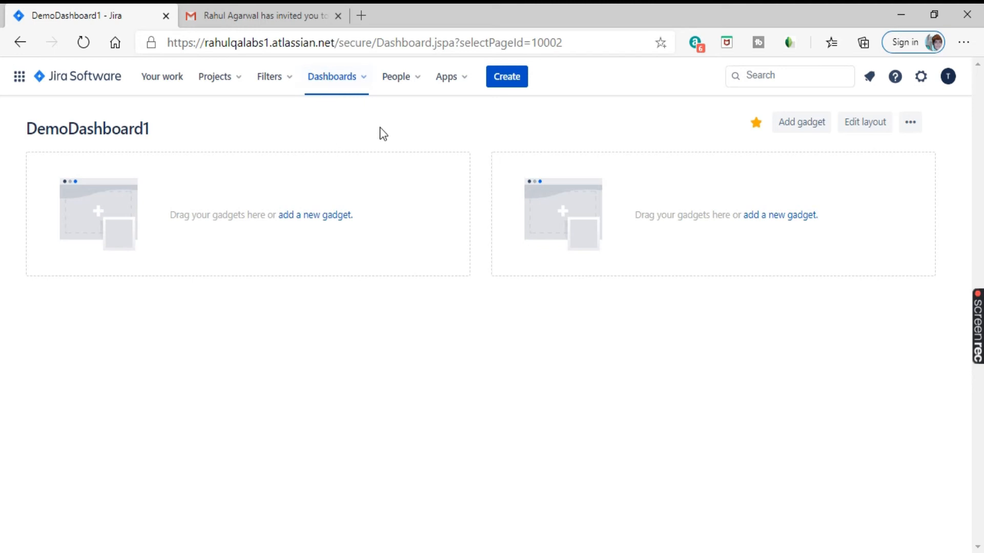
# Step: Bring up the Filters menu from the empty DemoDashboard1 page
pyautogui.click(277, 78)
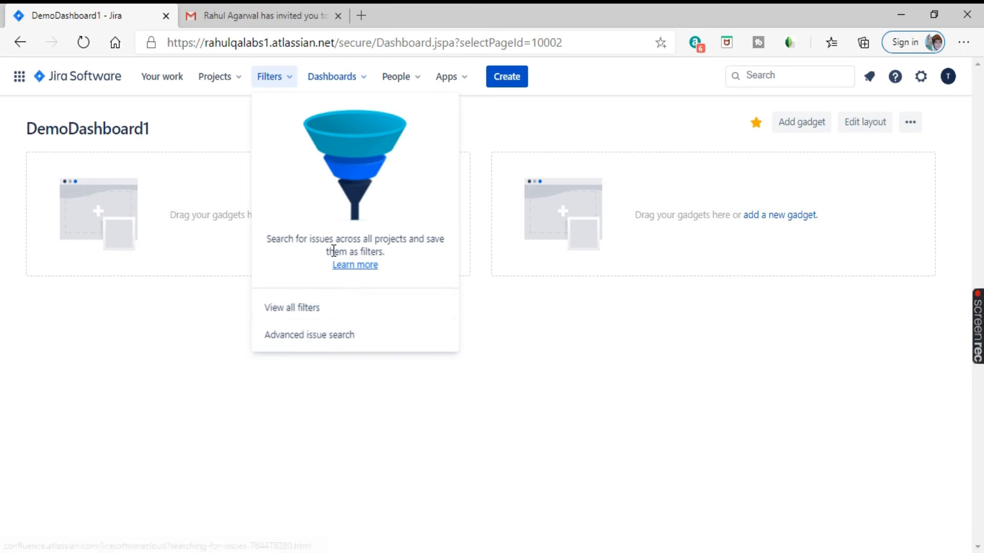
# Step: Open 'Filter for DEM board' from the list of all saved filters
pyautogui.click(312, 306)
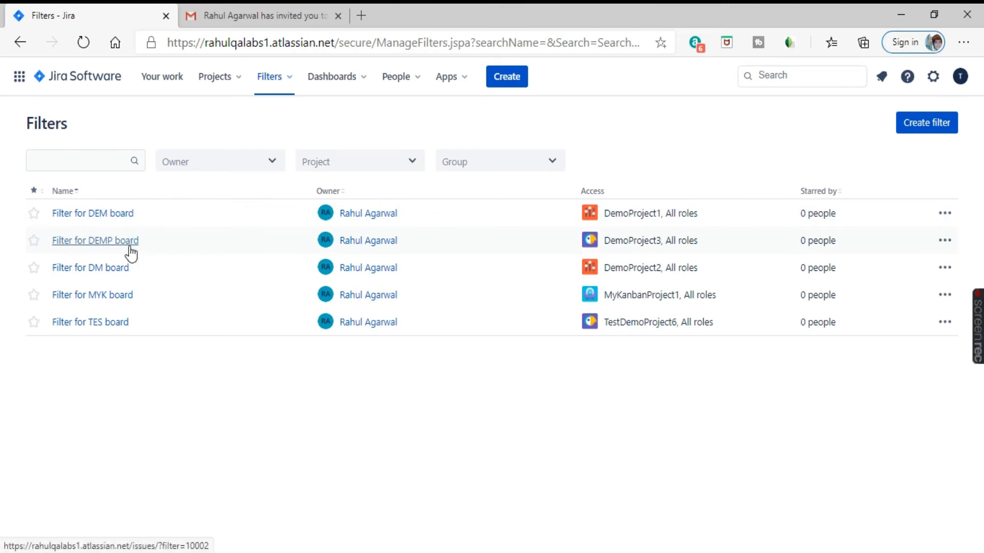
pyautogui.click(122, 217)
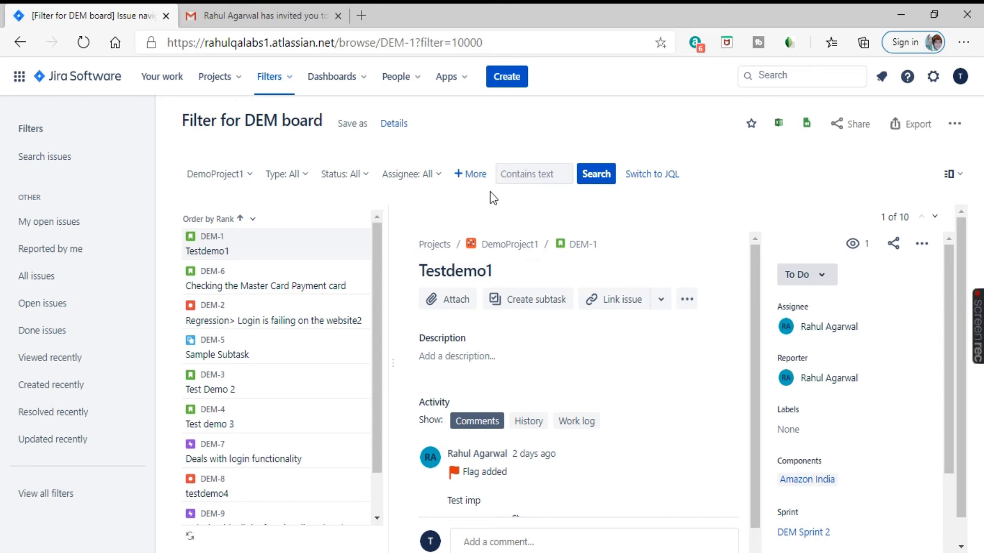
# Step: Add Created Date and Environment as extra criteria to the filter search
pyautogui.click(476, 175)
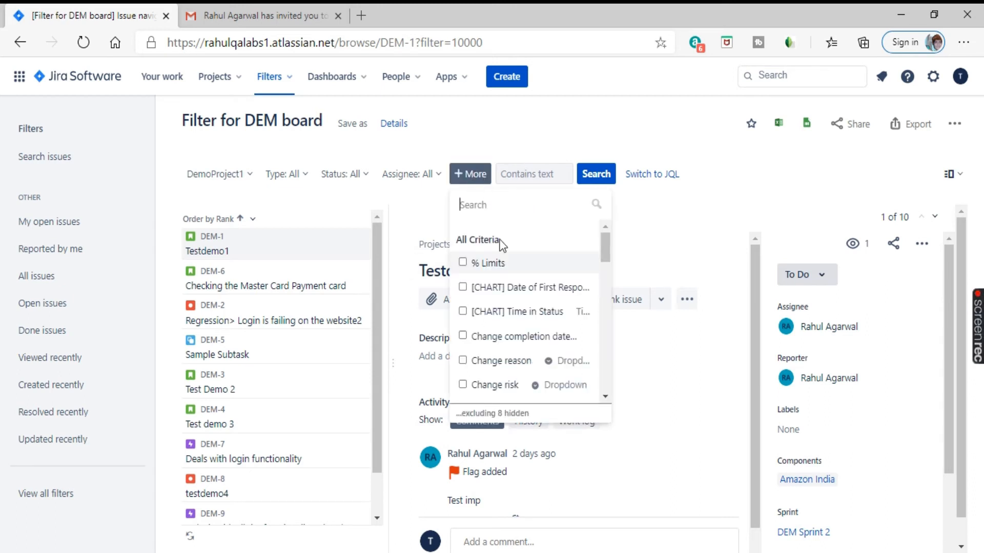
pyautogui.scroll(-4, 533, 298)
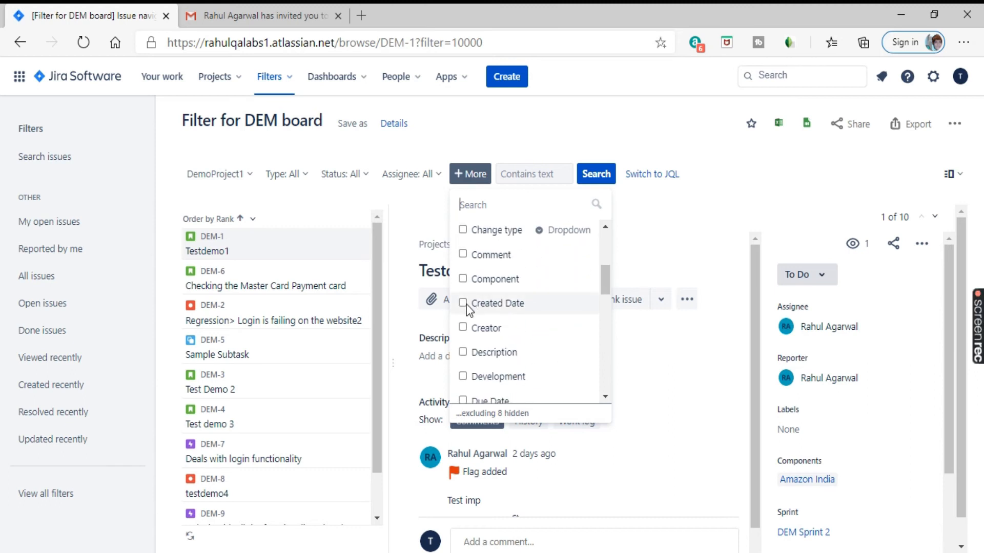
pyautogui.click(463, 304)
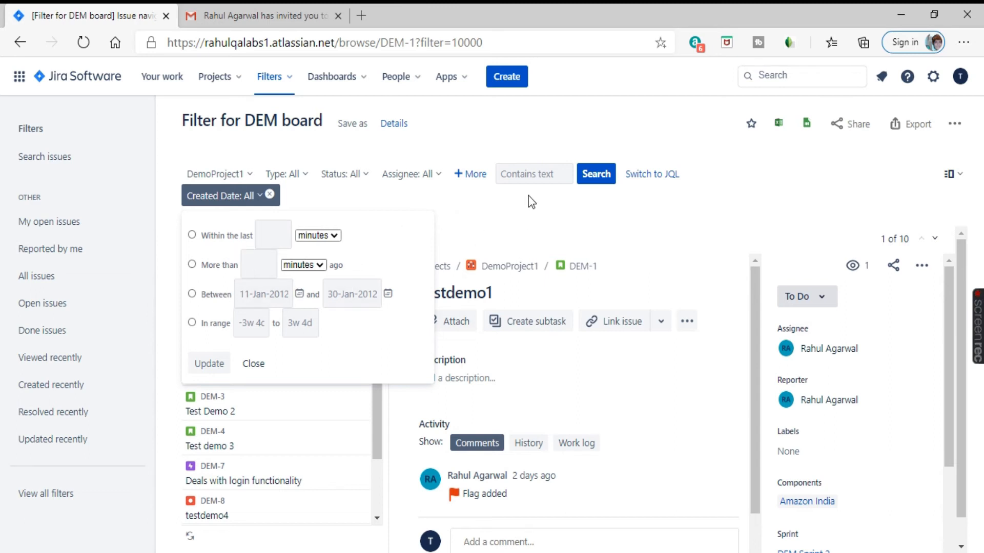
pyautogui.click(518, 215)
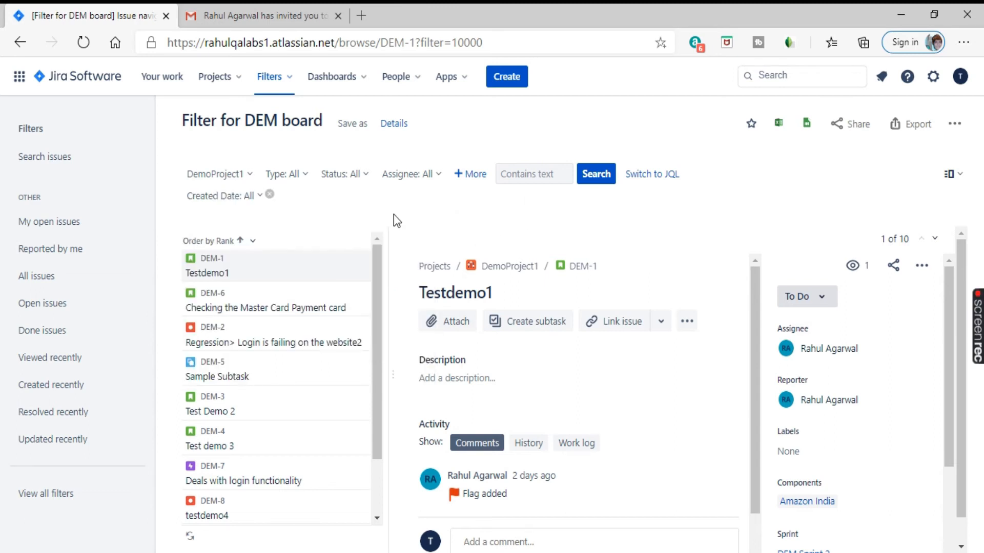
pyautogui.click(477, 175)
pyautogui.scroll(-5, 512, 284)
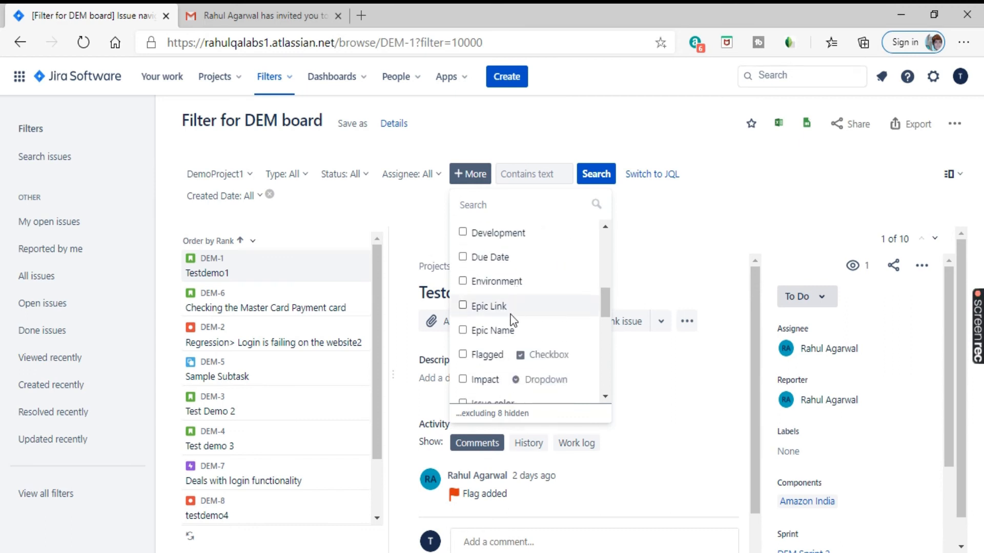
pyautogui.scroll(1, 512, 316)
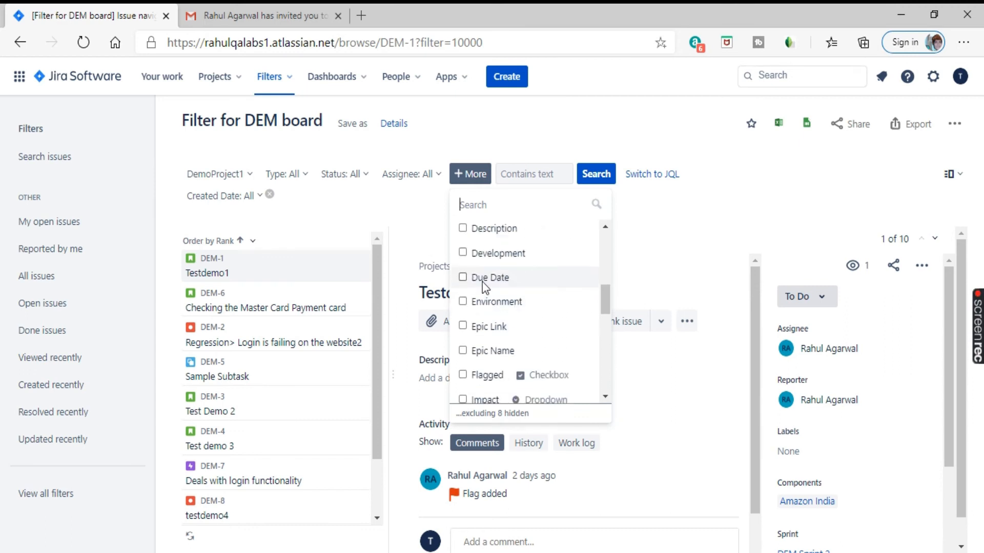
pyautogui.click(463, 302)
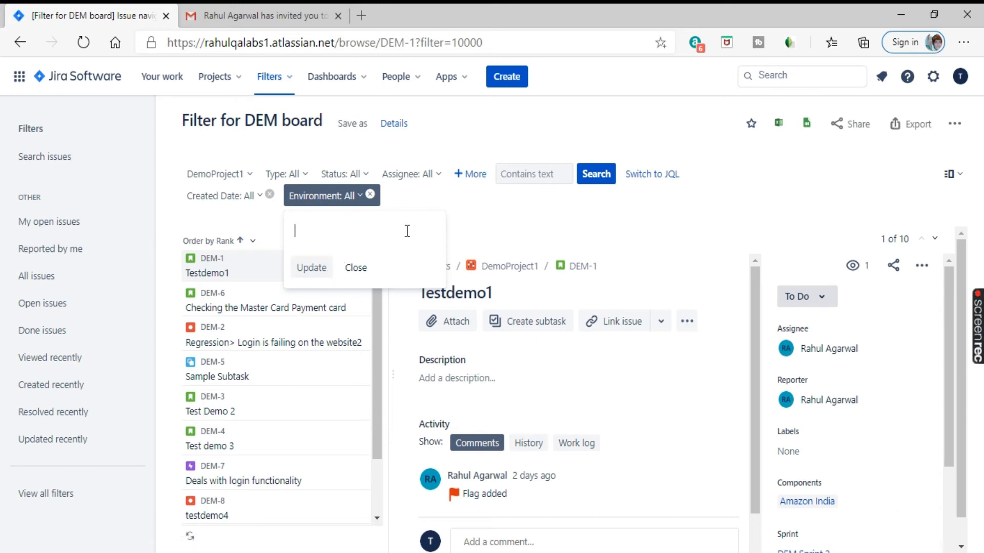
pyautogui.click(492, 219)
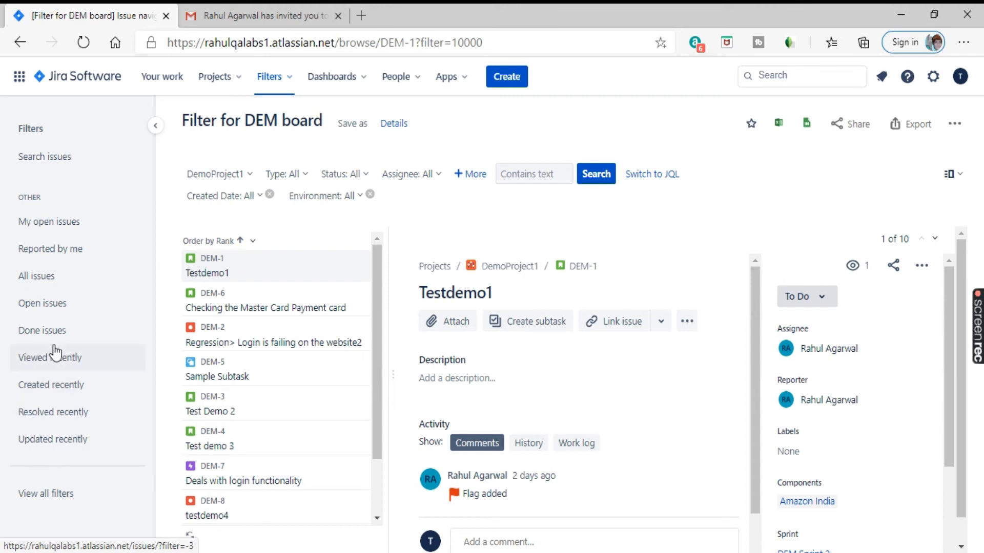
# Step: Show the Open issues list, then the Done issues list, which finds no issues
pyautogui.click(52, 304)
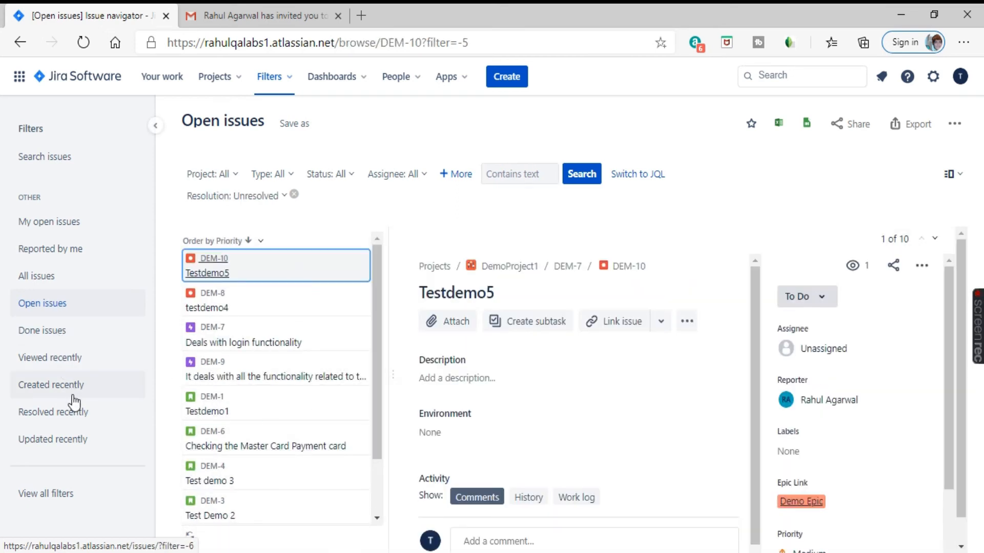
pyautogui.click(59, 333)
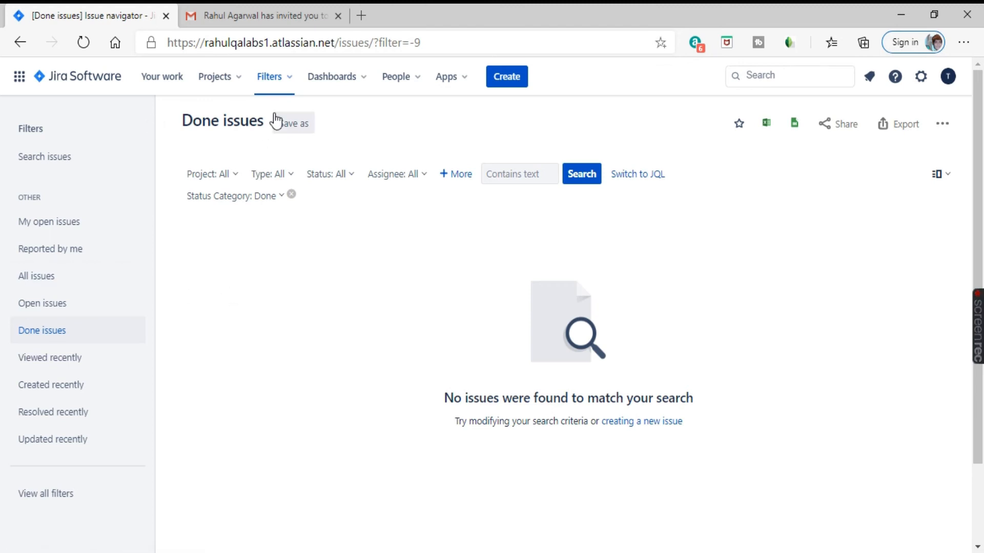
# Step: Show all five projects via View all projects, then start and cancel a new project
pyautogui.click(227, 88)
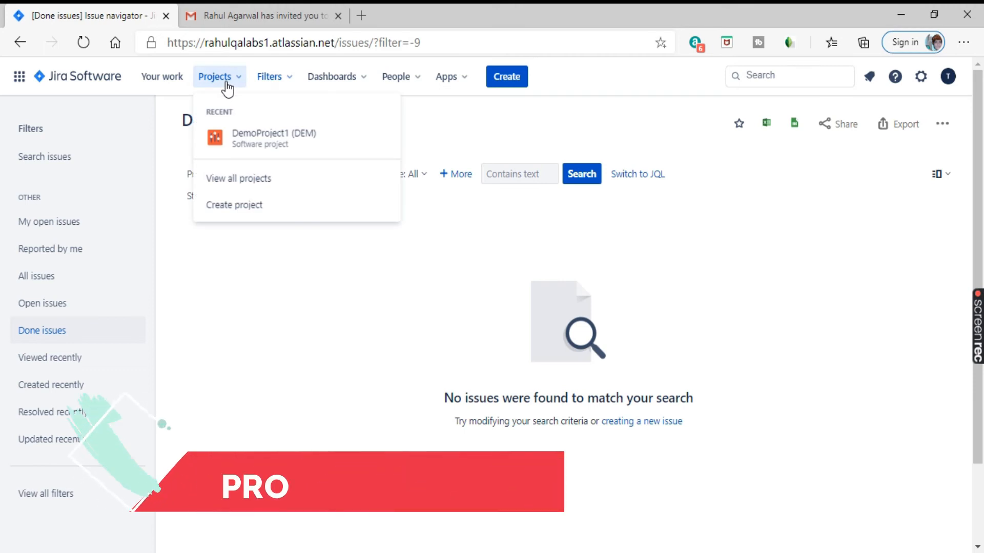
pyautogui.click(243, 183)
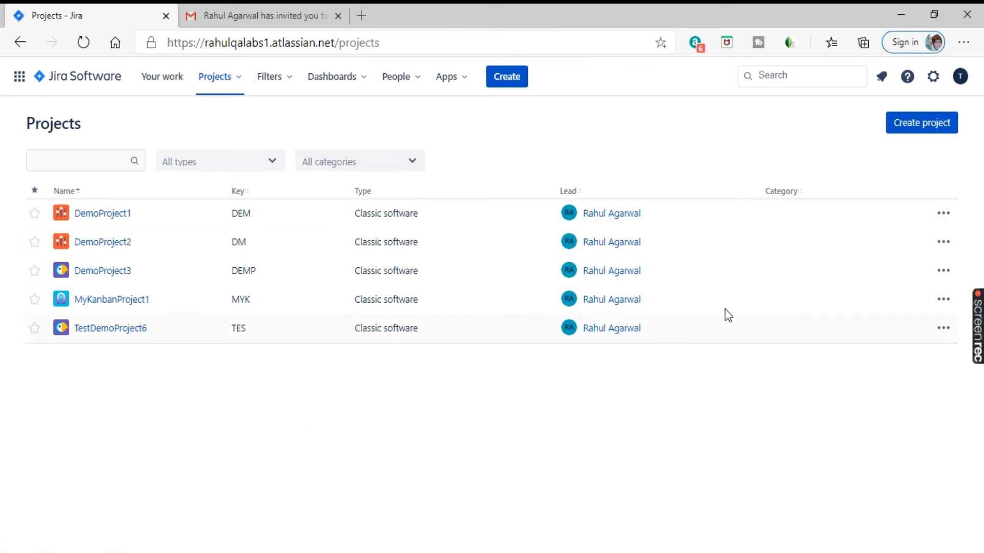
pyautogui.click(921, 126)
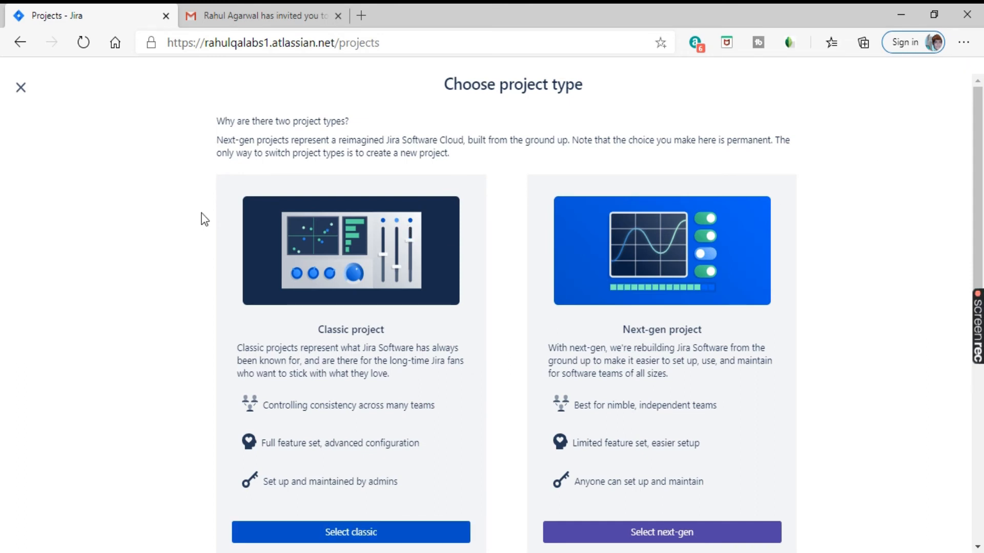
pyautogui.click(21, 88)
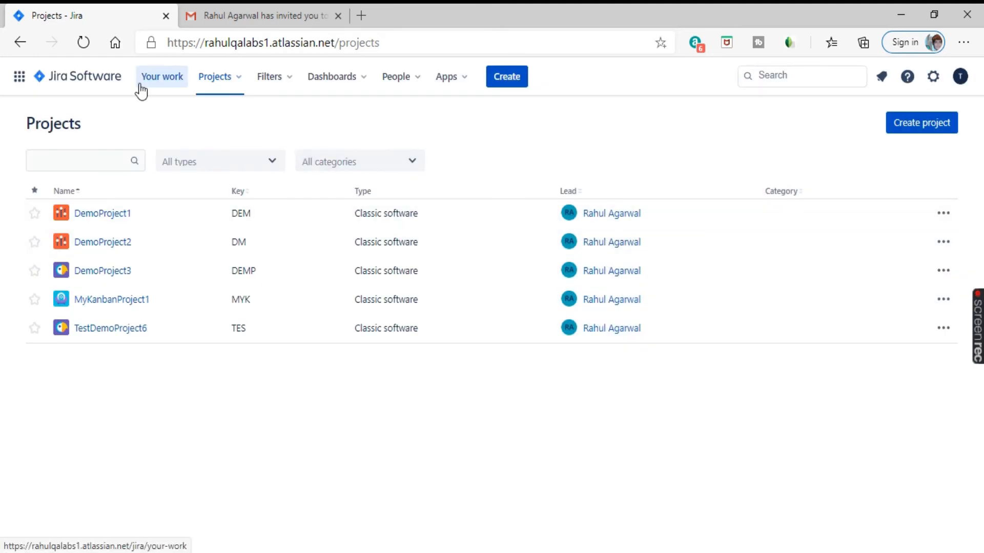
# Step: Check the Viewed, Assigned to me and Starred tabs, open DemoDashboard1, then return to Your work
pyautogui.click(162, 82)
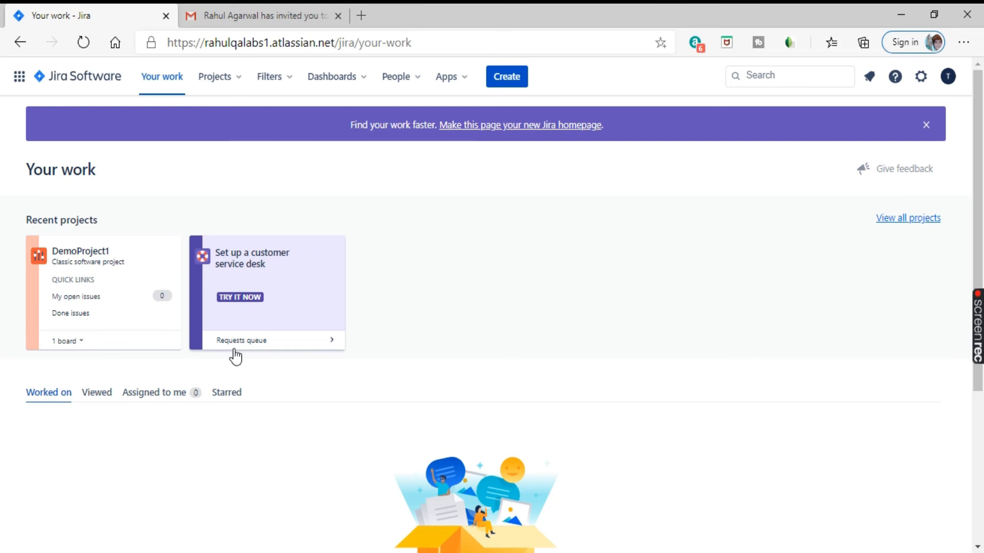
pyautogui.click(93, 394)
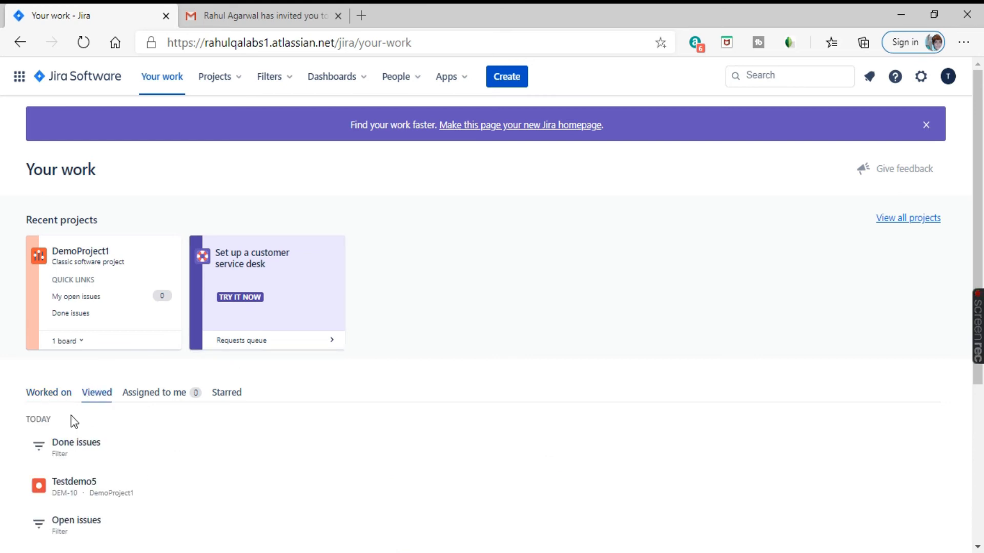
pyautogui.scroll(-3, 315, 356)
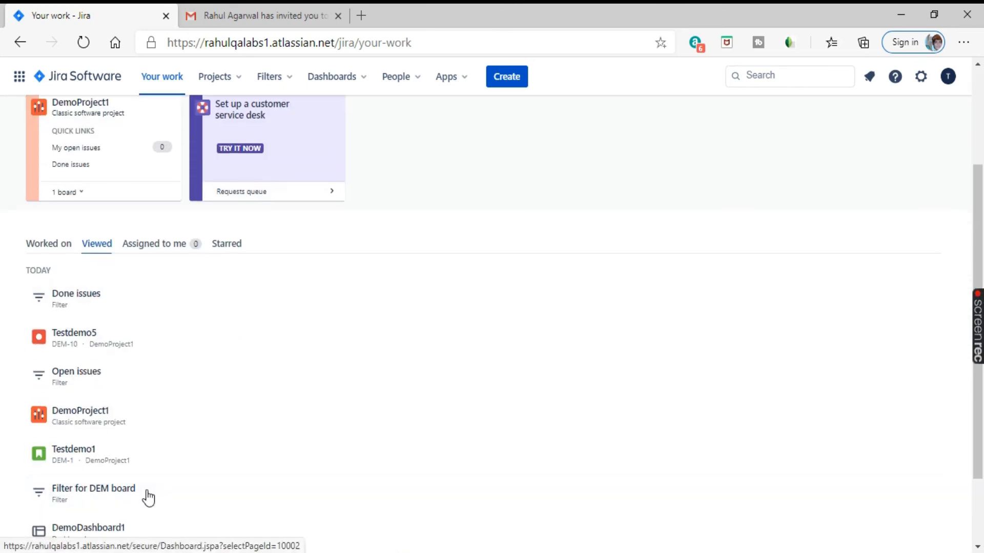
pyautogui.scroll(-1, 153, 461)
pyautogui.click(163, 173)
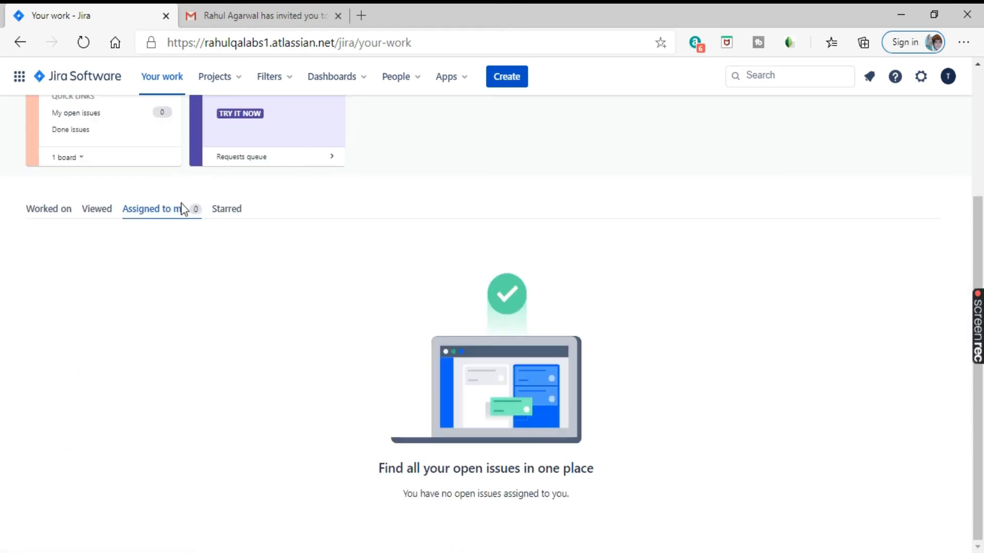
pyautogui.click(229, 210)
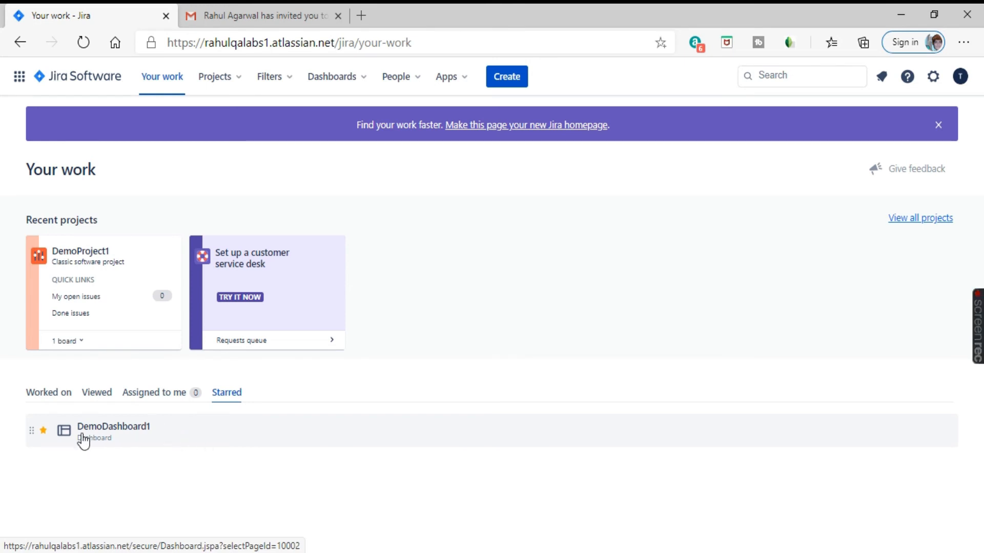
pyautogui.click(170, 430)
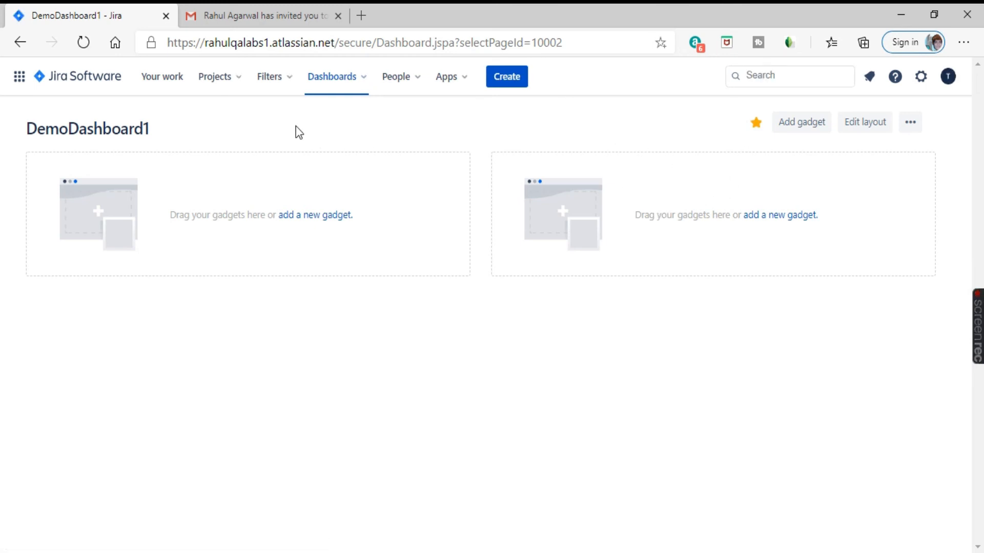
pyautogui.click(162, 77)
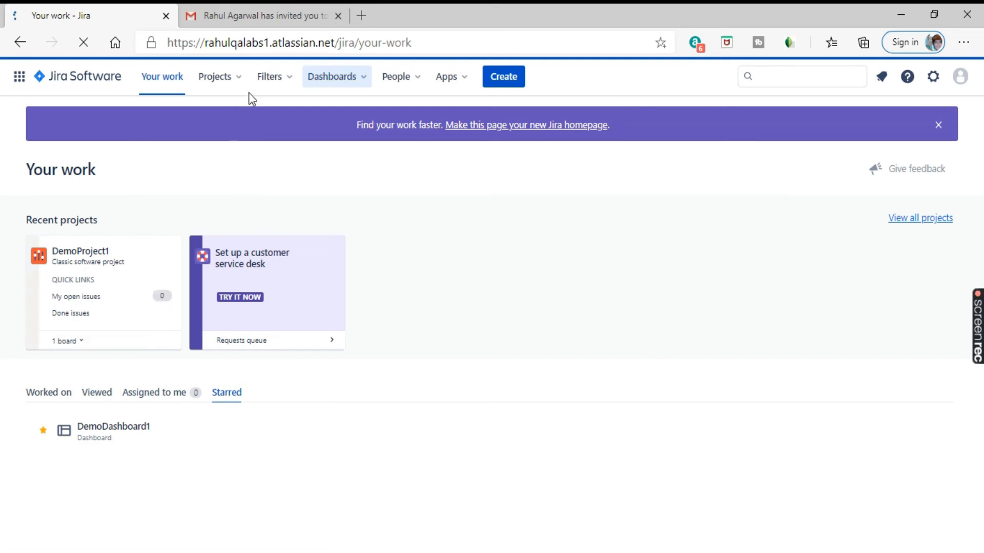
# Step: Open DemoProject1 (DEM) from Projects, check its board list, and close the Quickstart guide
pyautogui.click(223, 82)
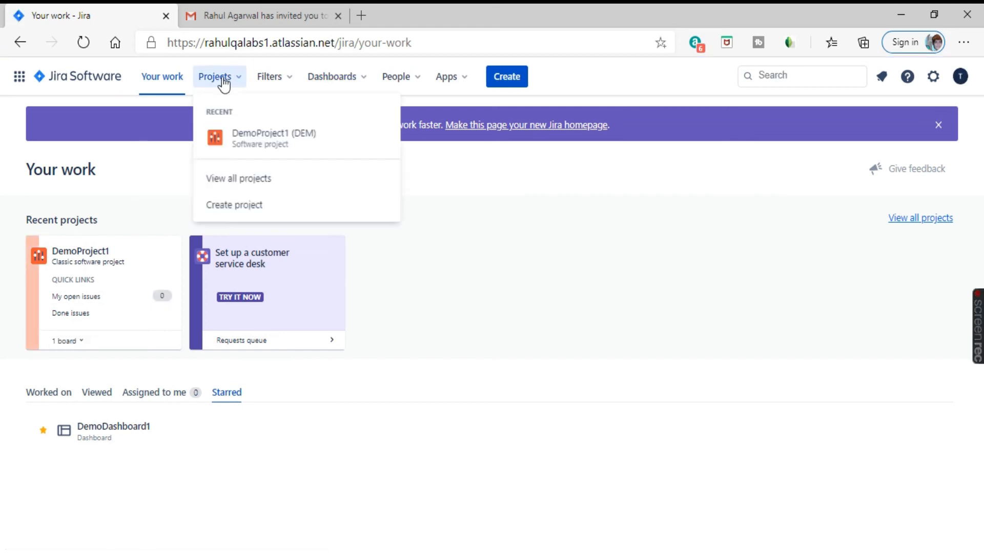
pyautogui.click(277, 137)
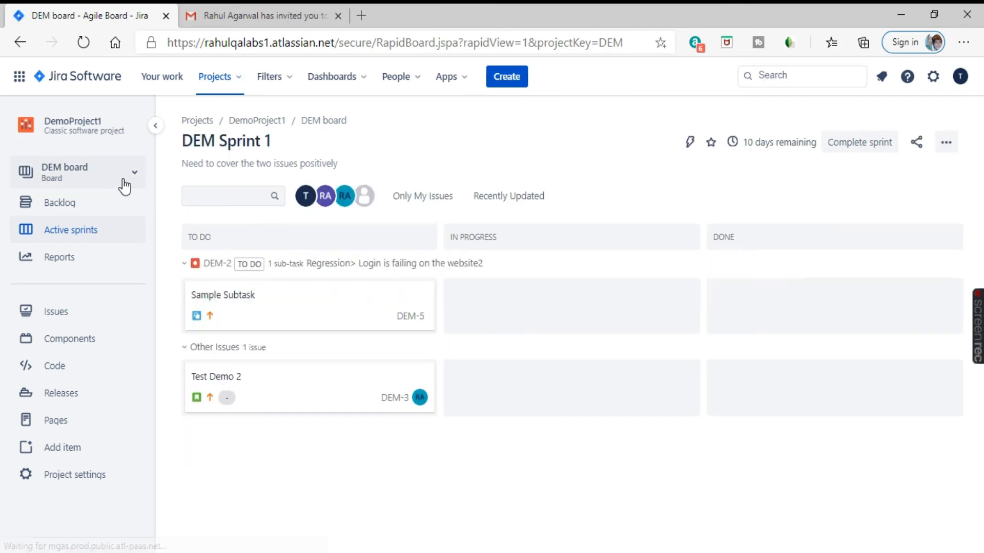
pyautogui.click(123, 183)
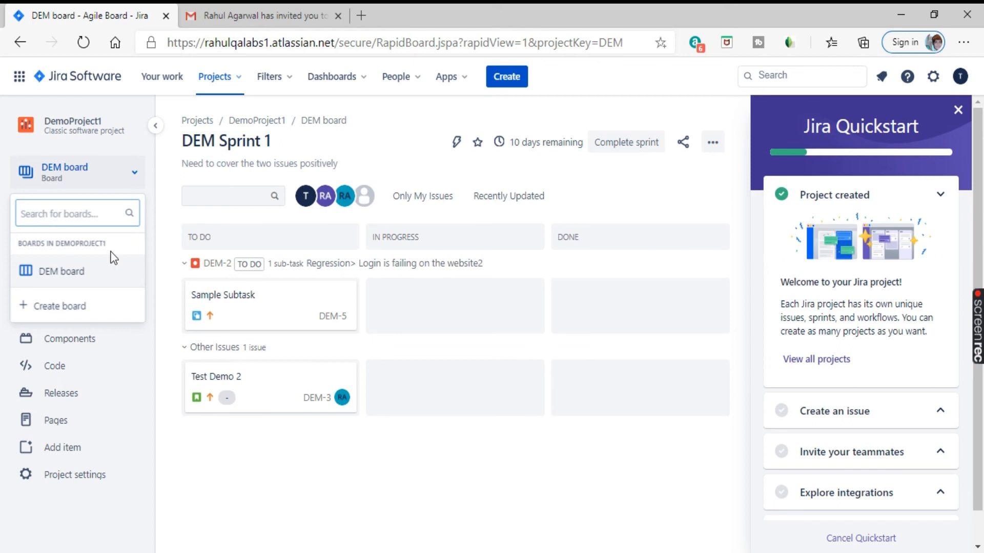
pyautogui.click(105, 183)
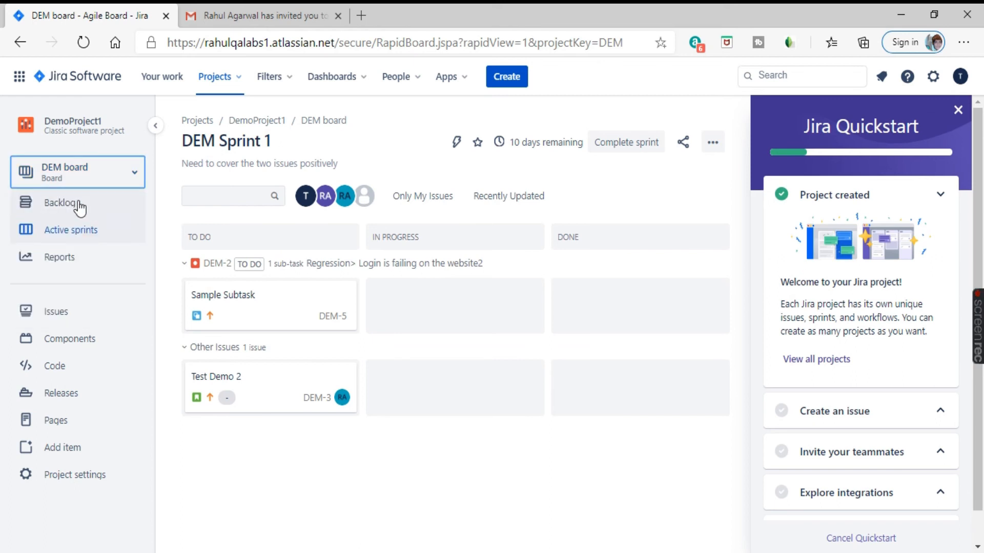
pyautogui.click(959, 116)
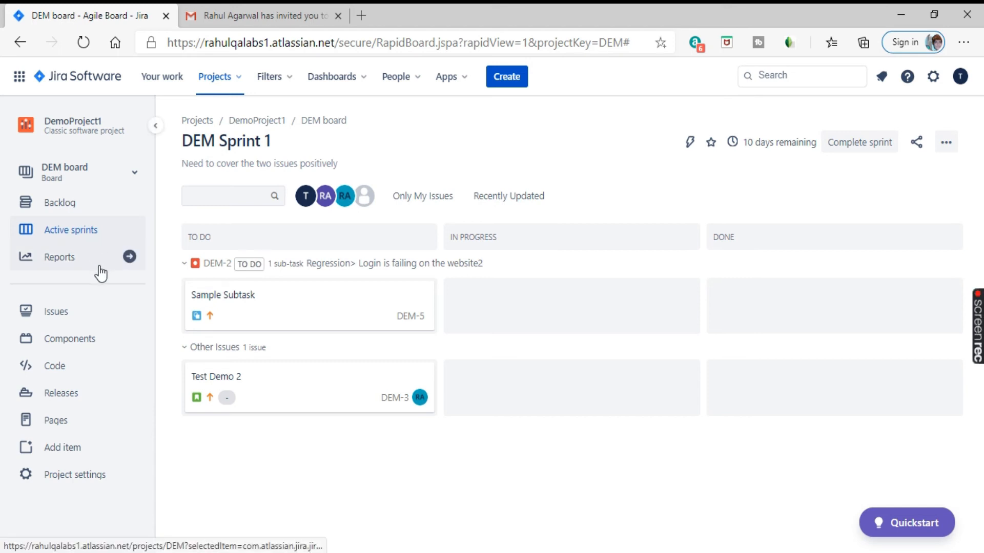
# Step: Browse the Agile, issue analysis and other report cards on DemoProject1's All reports page
pyautogui.click(69, 268)
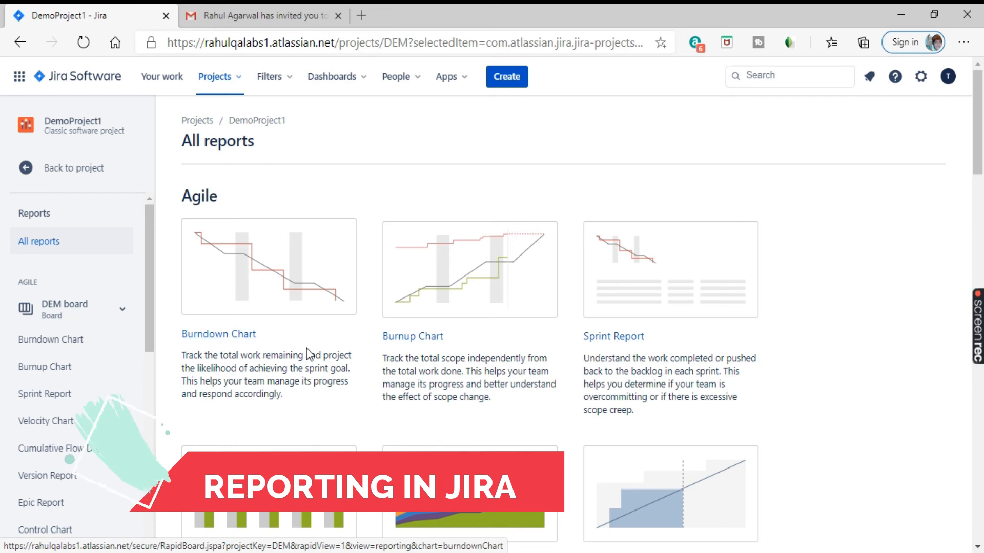
pyautogui.scroll(-2, 216, 276)
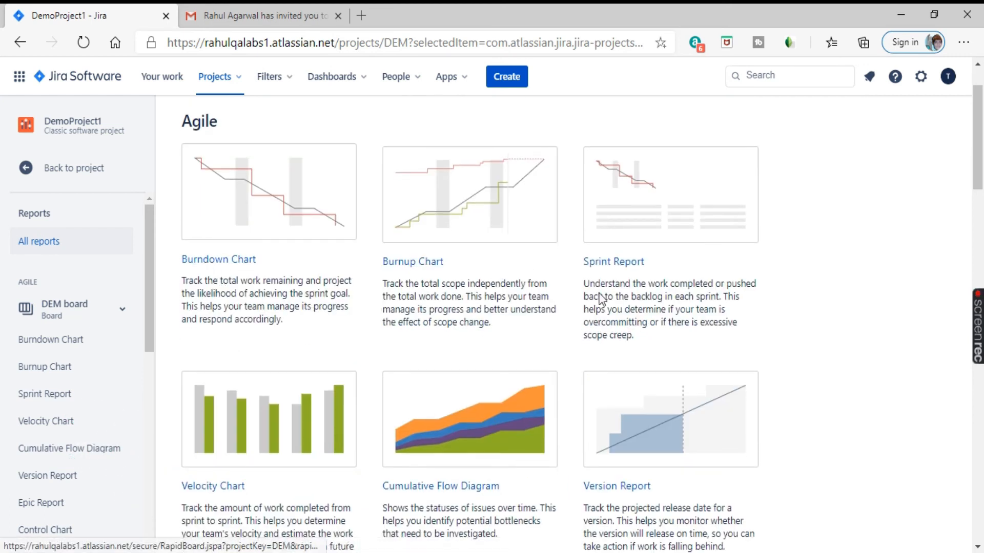
pyautogui.scroll(-7, 437, 340)
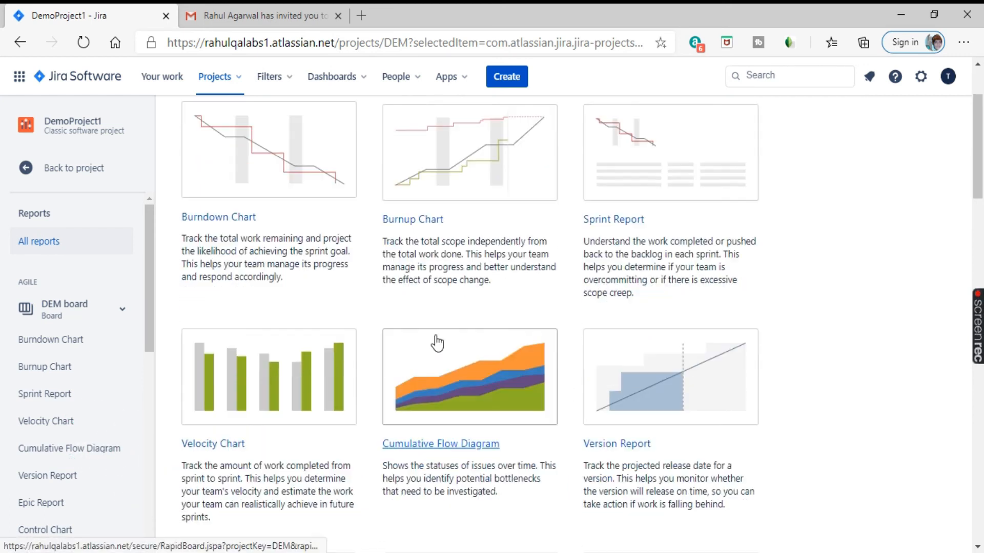
pyautogui.scroll(-10, 479, 310)
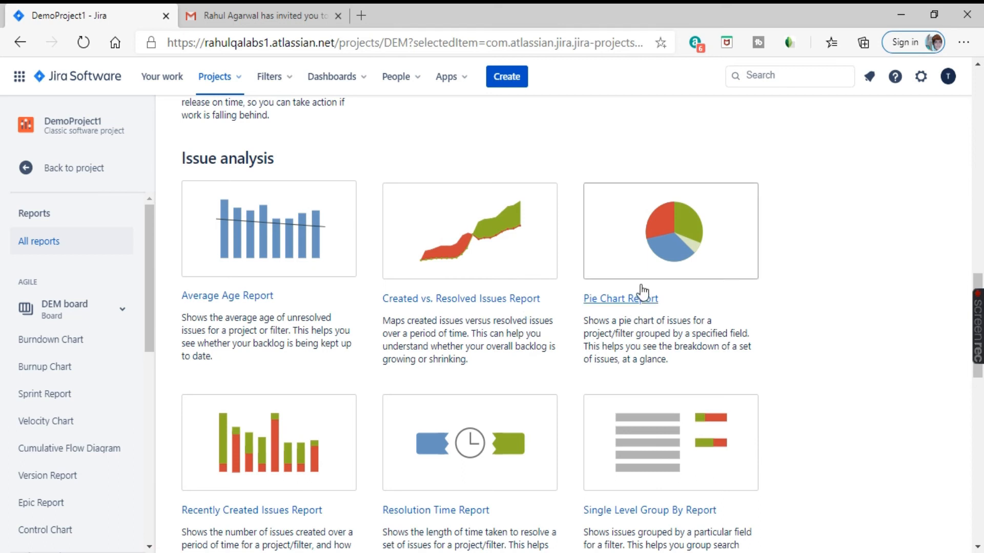
pyautogui.scroll(-4, 379, 365)
pyautogui.scroll(-10, 378, 369)
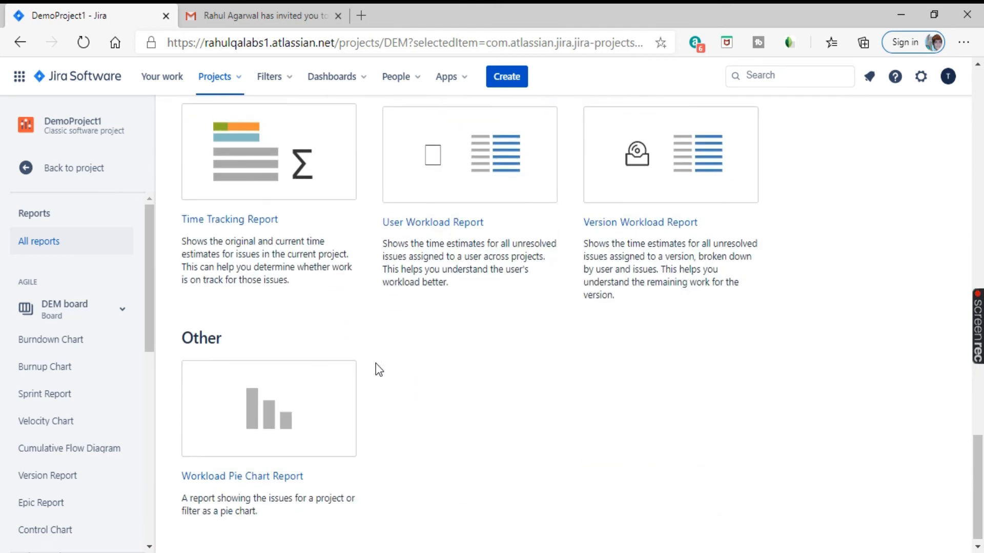
pyautogui.scroll(15, 391, 395)
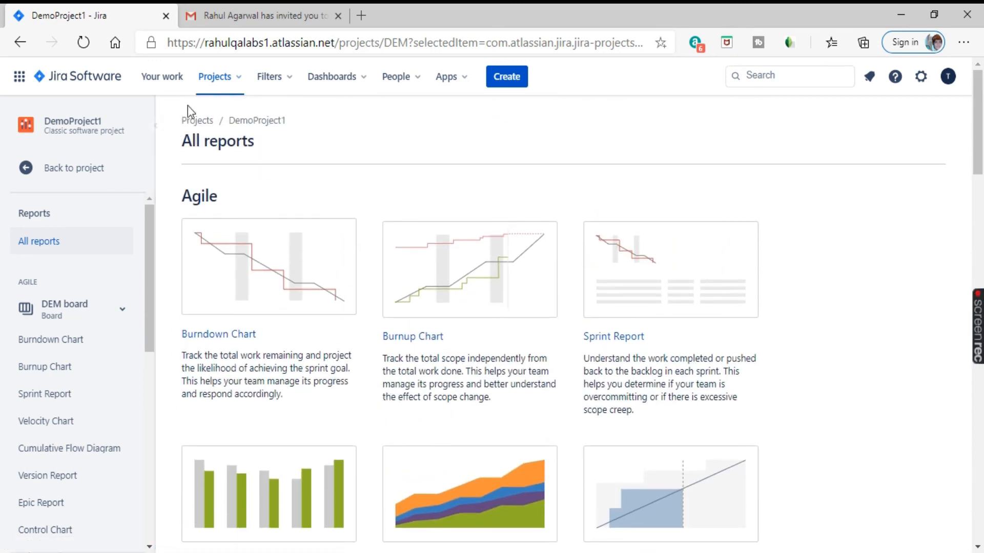
pyautogui.click(215, 78)
# Step: Return to DemoProject1, scroll its 10-issue list down to DEM-10 Testdemo5, then go back to the project
pyautogui.click(235, 129)
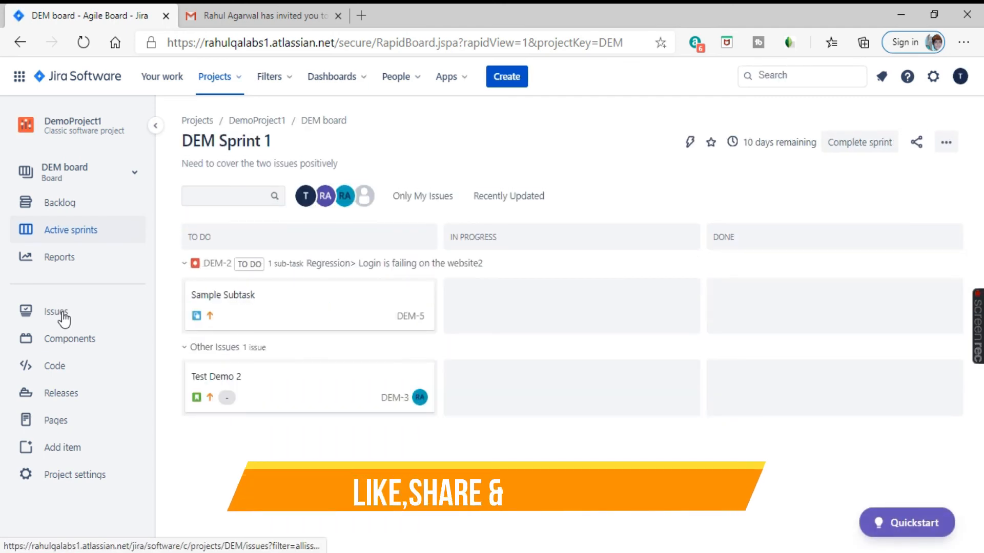
pyautogui.click(63, 314)
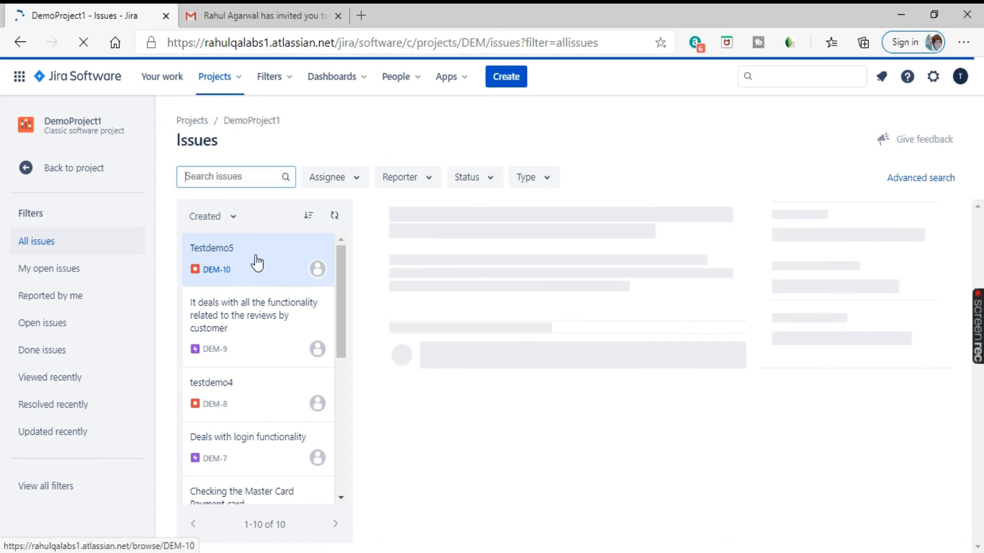
pyautogui.scroll(-3, 281, 451)
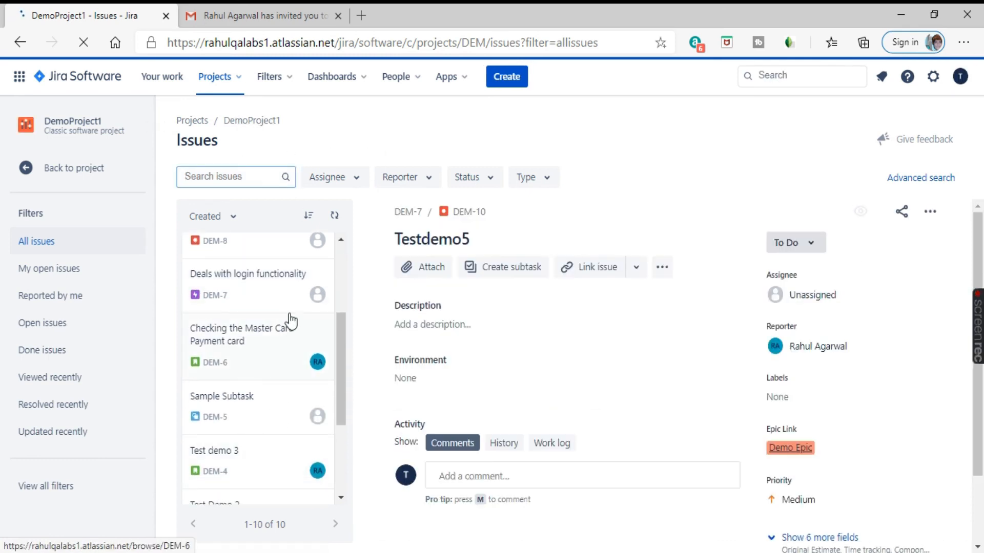
pyautogui.scroll(-3, 258, 324)
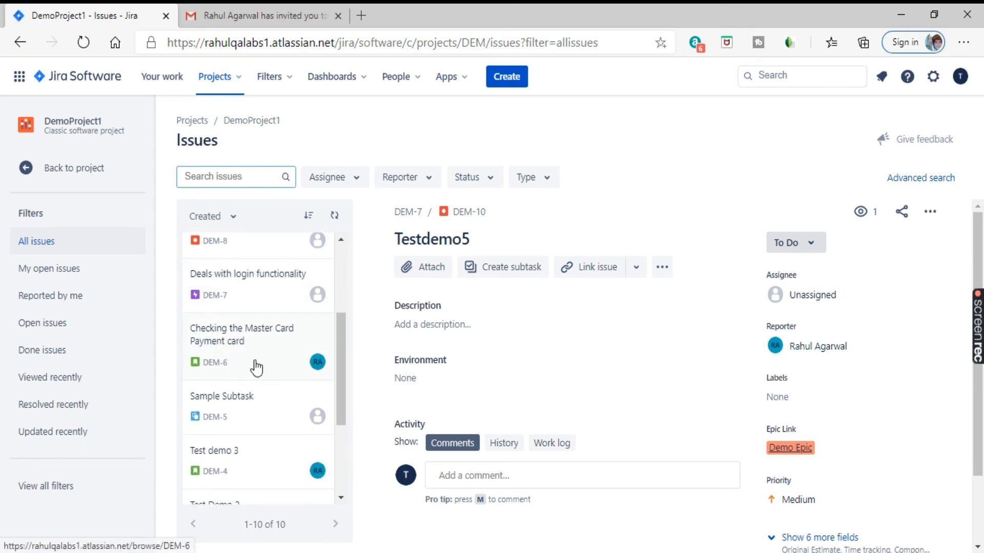
pyautogui.scroll(-3, 265, 411)
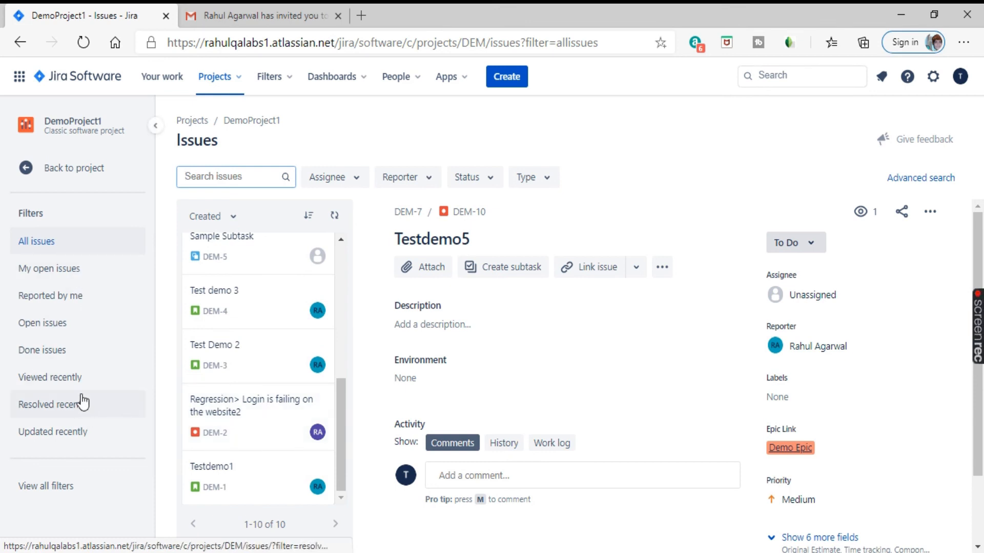
pyautogui.click(25, 168)
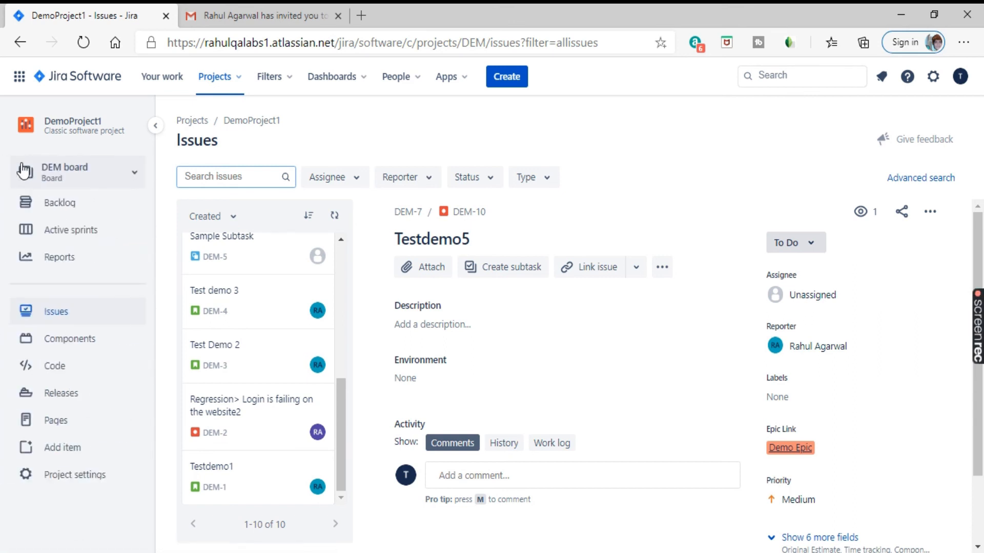
# Step: Show DemoProject1's four components: reviews, Payment Functionality, login and Amazon India
pyautogui.click(77, 346)
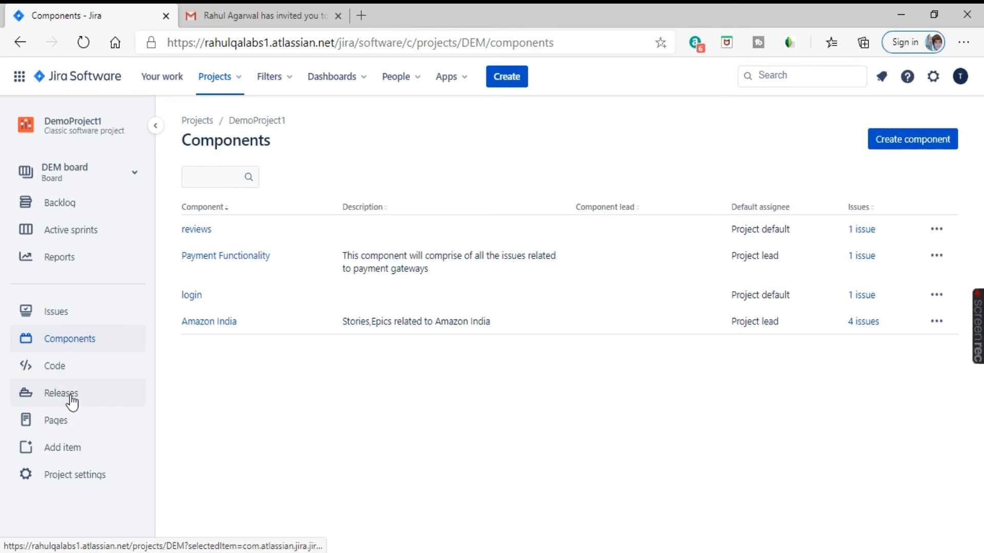
# Step: View DemoProject1's empty Releases page and highlight the Start versioning explanation
pyautogui.click(72, 403)
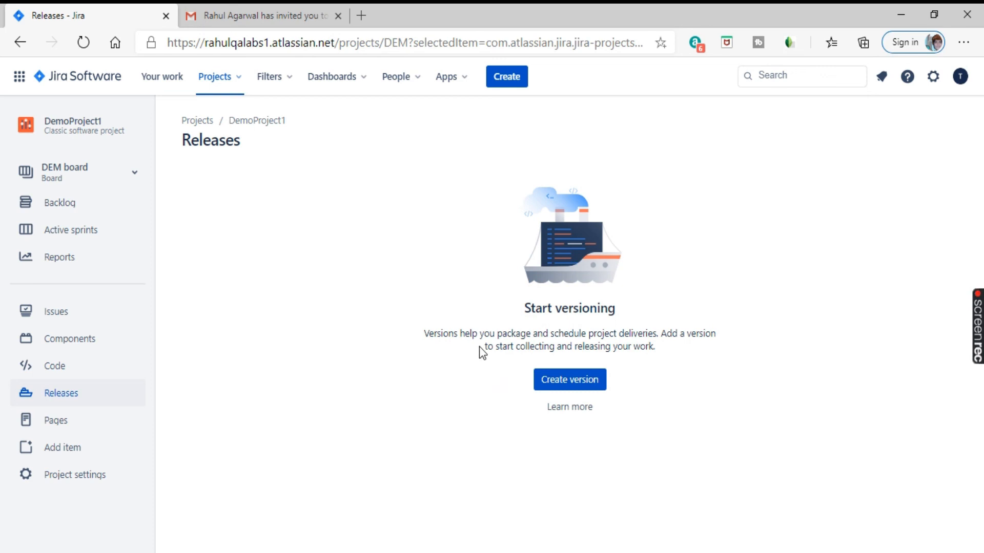
pyautogui.moveTo(527, 309); pyautogui.dragTo(603, 312)
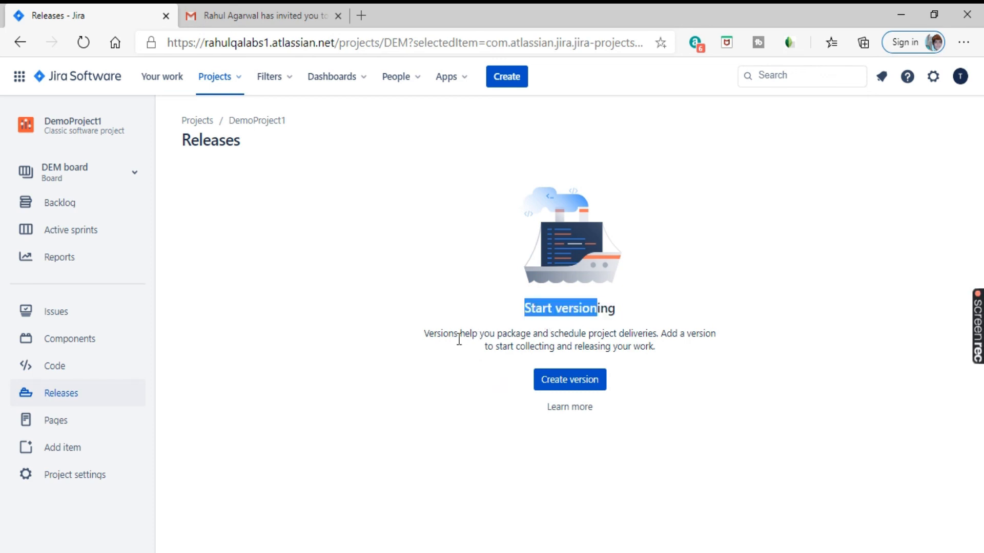
pyautogui.moveTo(434, 337); pyautogui.dragTo(533, 346)
pyautogui.click(667, 347)
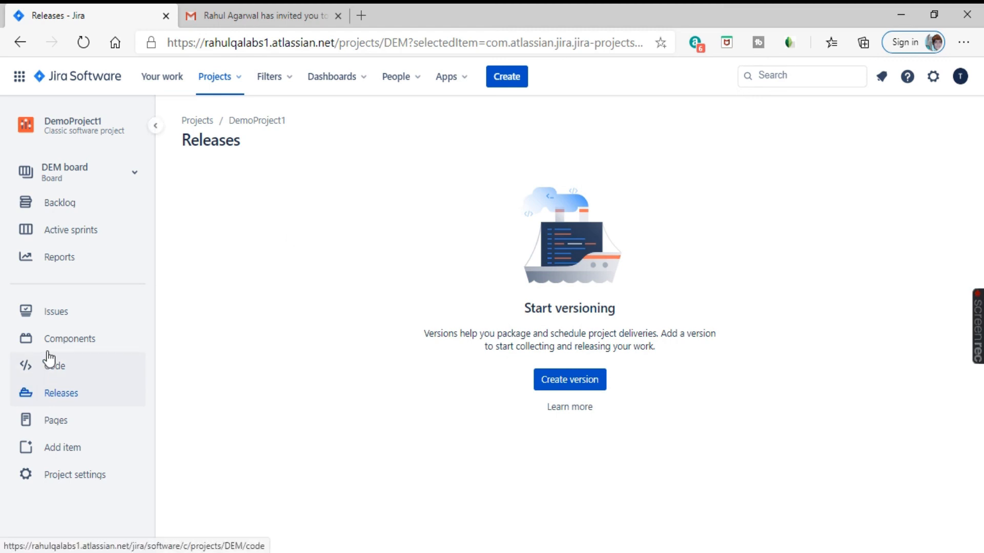
# Step: View DemoProject1's empty Pages area with Blank page, Decision and Meeting notes templates
pyautogui.click(74, 428)
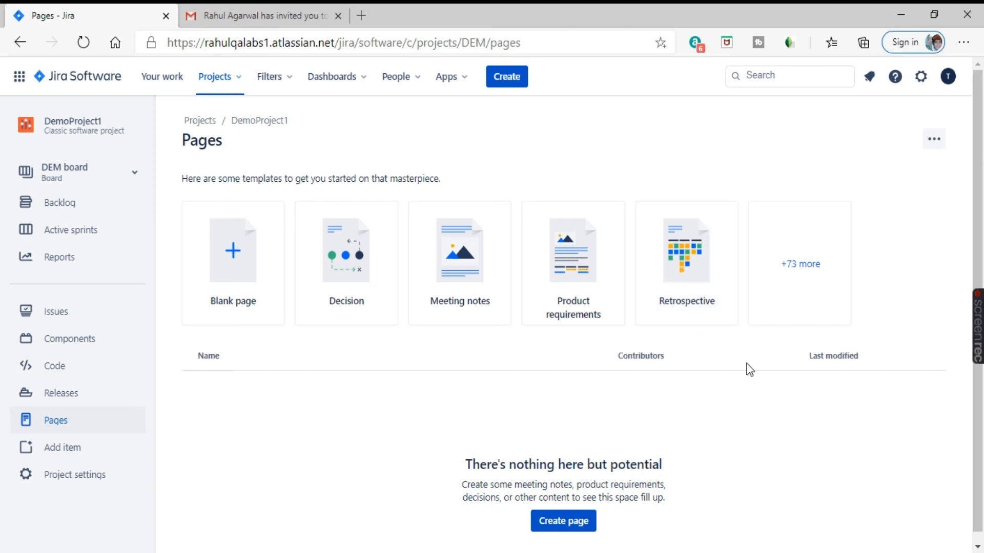
pyautogui.click(802, 266)
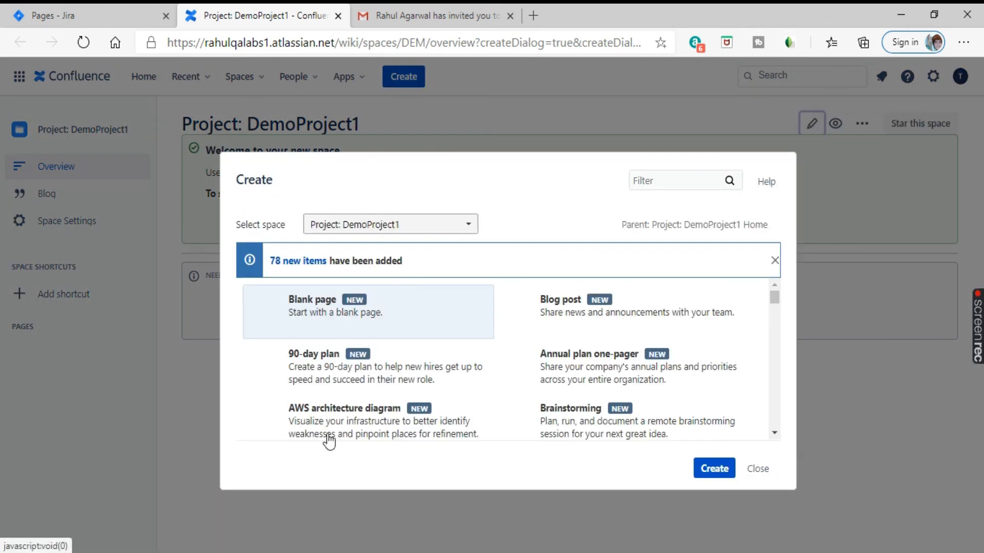
pyautogui.scroll(-1, 415, 376)
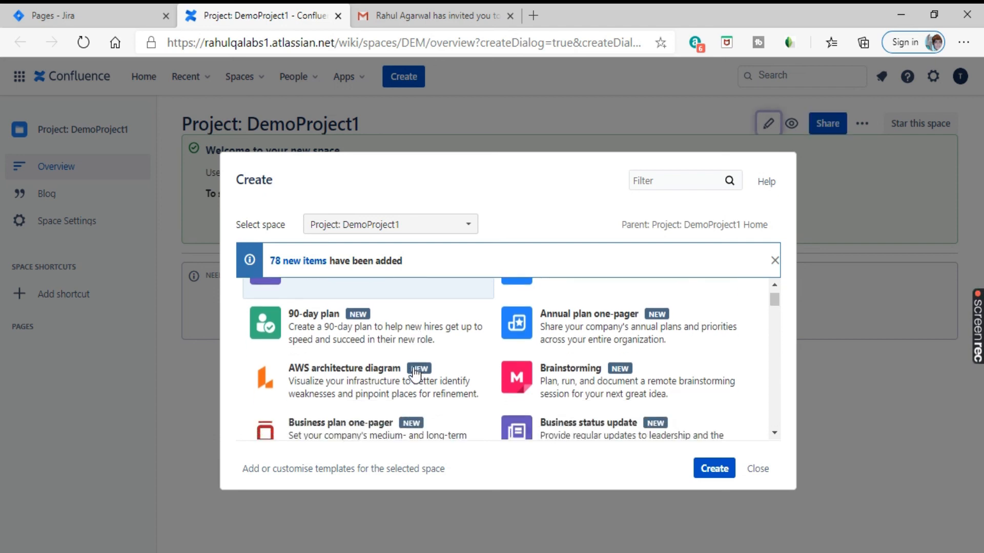
pyautogui.scroll(-3, 446, 367)
pyautogui.scroll(-2, 433, 361)
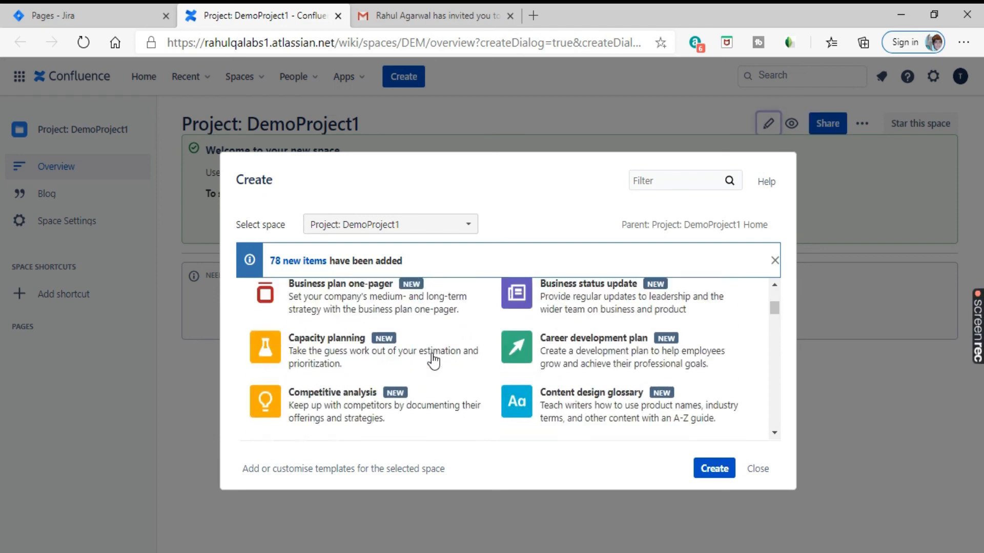
pyautogui.scroll(-8, 567, 341)
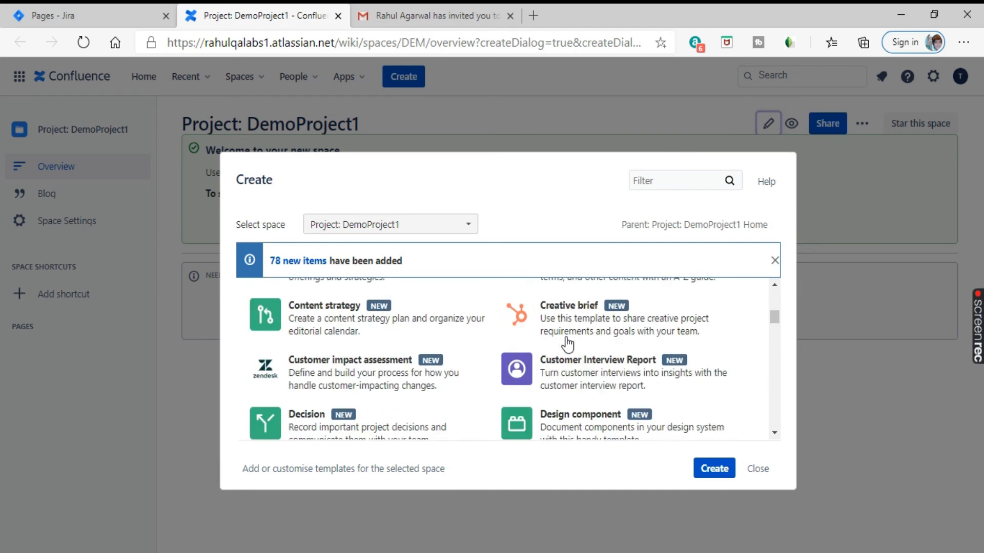
pyautogui.scroll(-1, 510, 382)
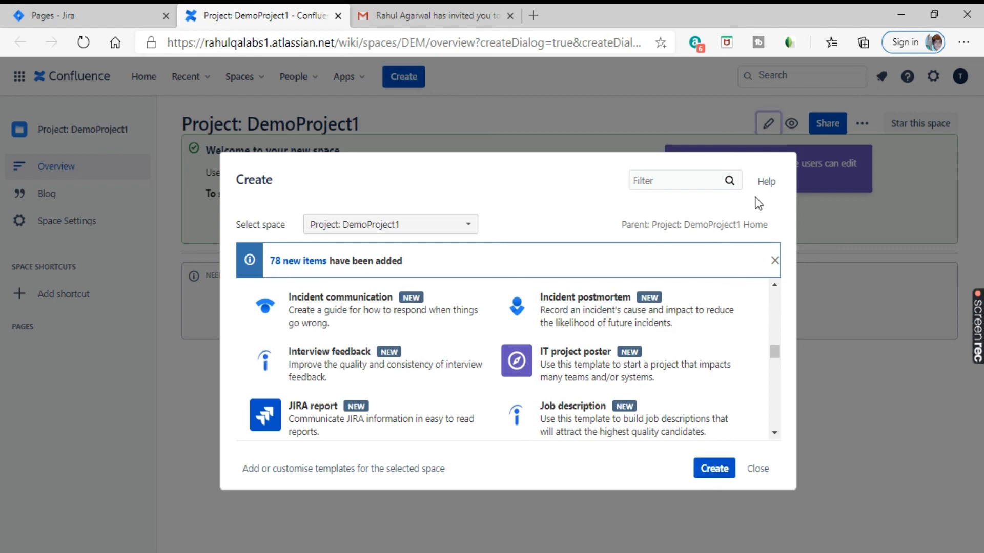
pyautogui.click(337, 15)
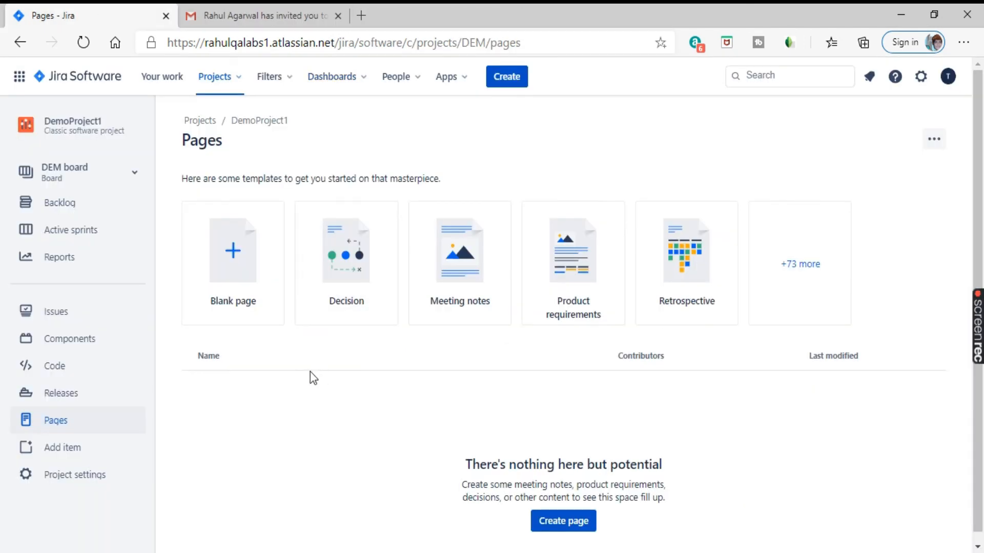
pyautogui.scroll(-1, 80, 390)
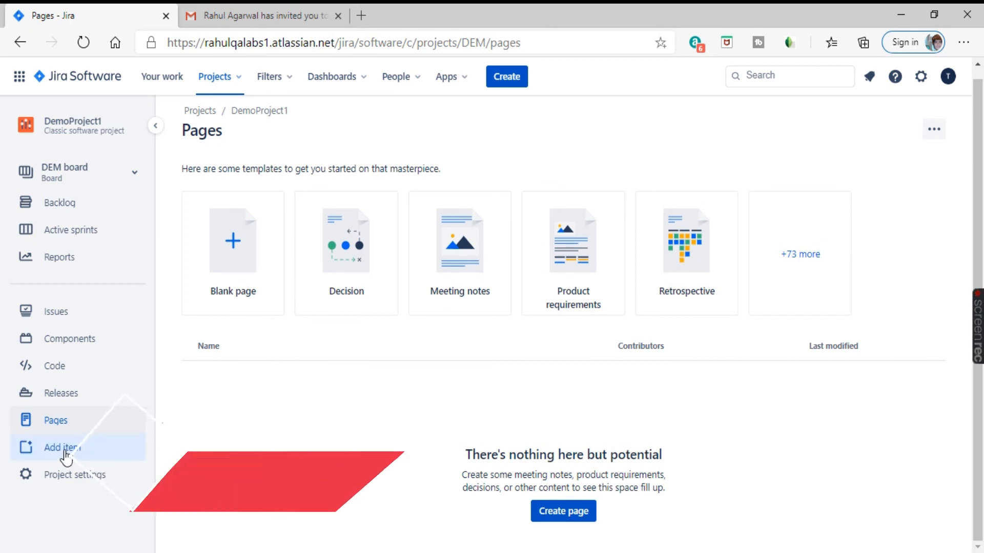
pyautogui.click(65, 455)
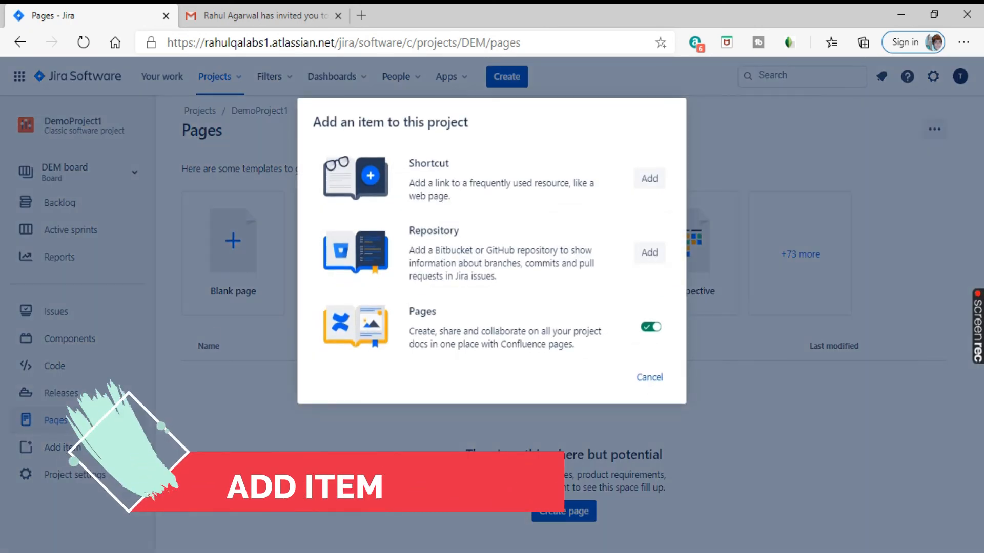
pyautogui.moveTo(450, 163); pyautogui.dragTo(408, 163)
pyautogui.moveTo(459, 234); pyautogui.dragTo(411, 235)
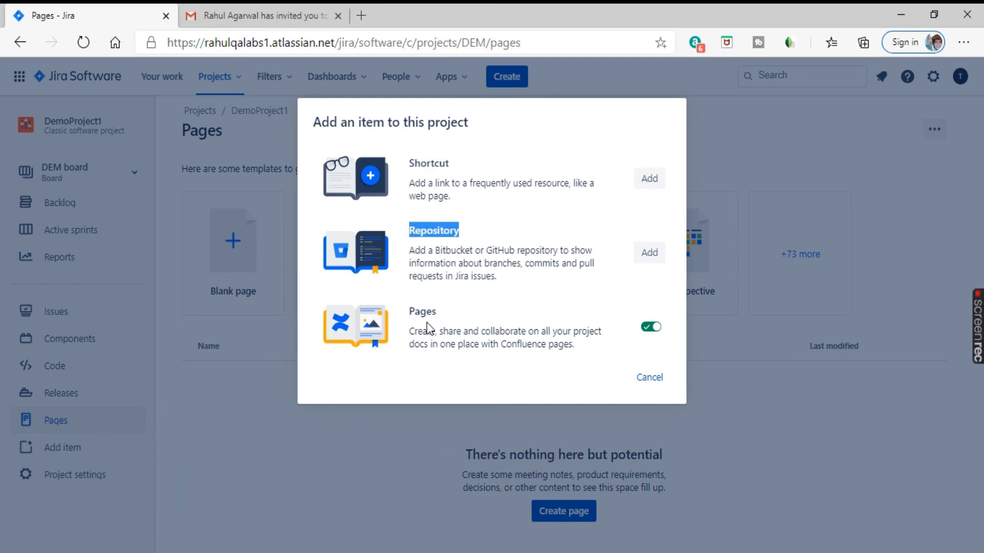
pyautogui.moveTo(411, 324); pyautogui.dragTo(596, 341)
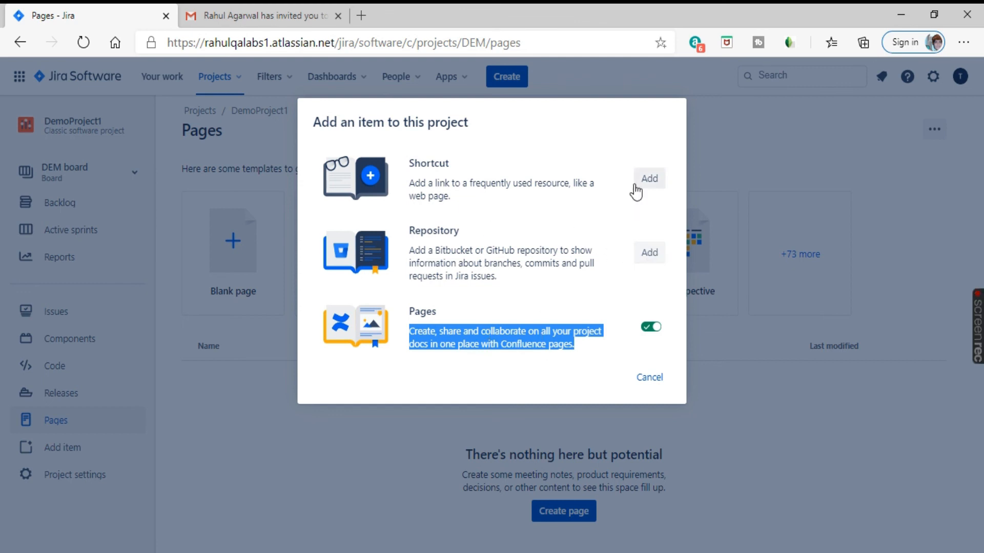
pyautogui.click(648, 378)
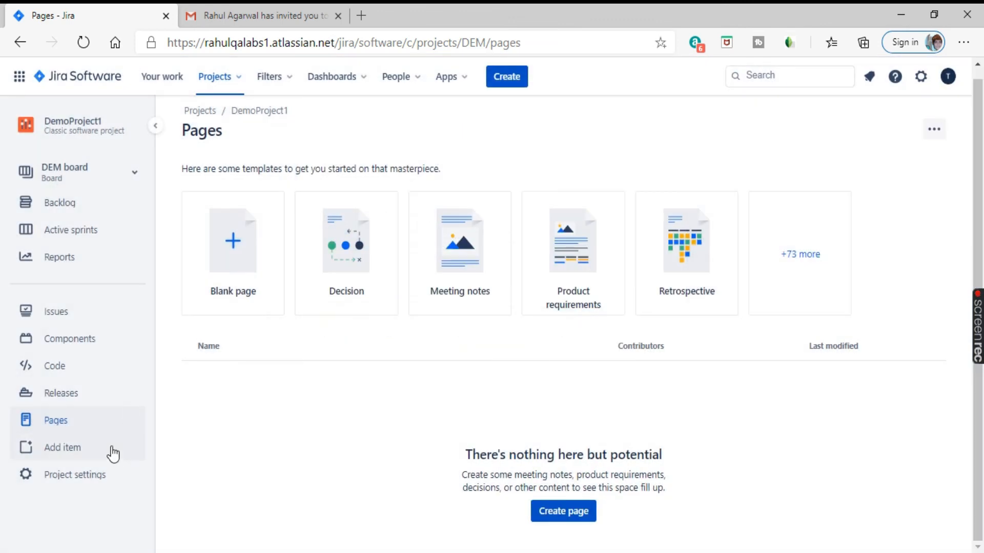
# Step: Inspect DemoProject1's name, key DEM, URL and description fields without changing them
pyautogui.click(74, 483)
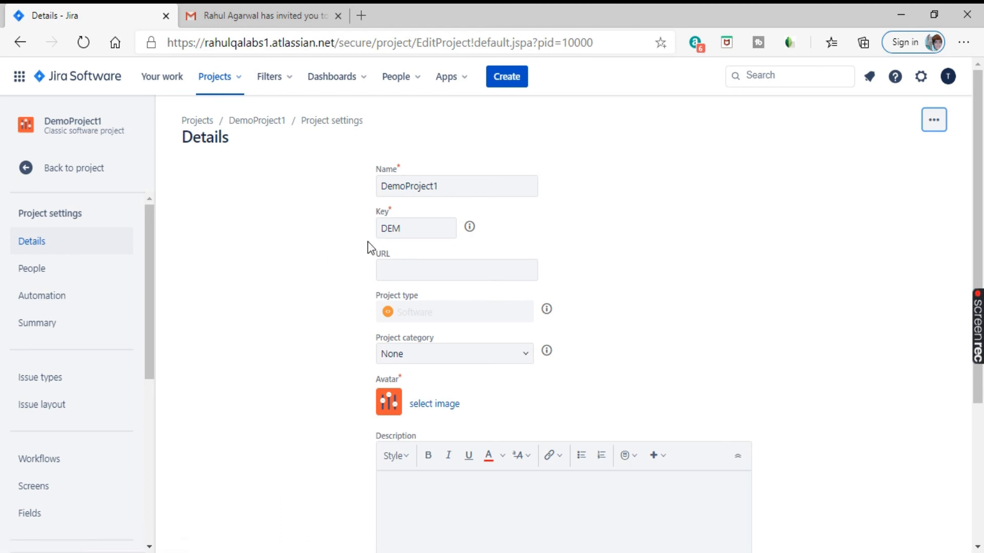
pyautogui.moveTo(440, 186); pyautogui.dragTo(392, 186)
pyautogui.doubleClick(413, 234)
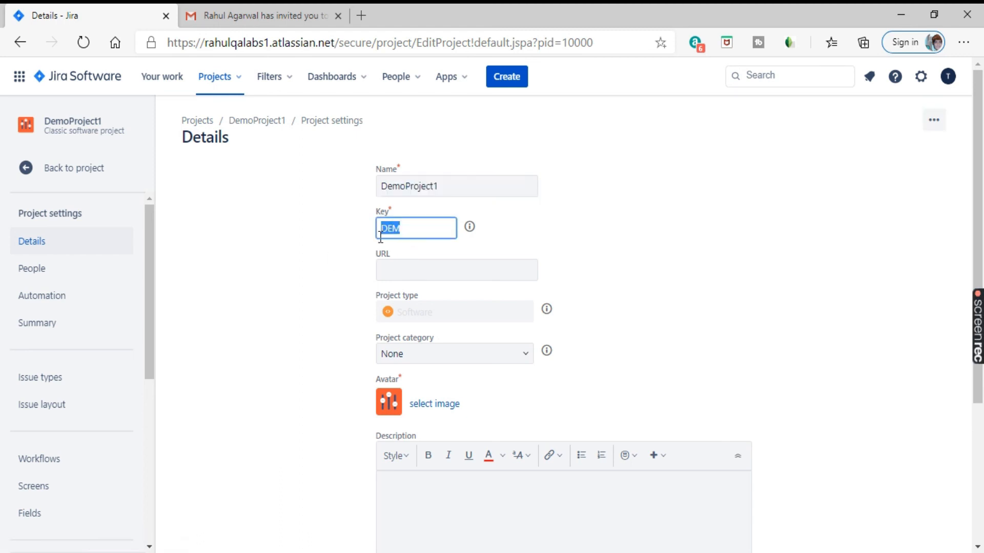
pyautogui.click(398, 266)
pyautogui.click(683, 225)
pyautogui.scroll(-4, 683, 226)
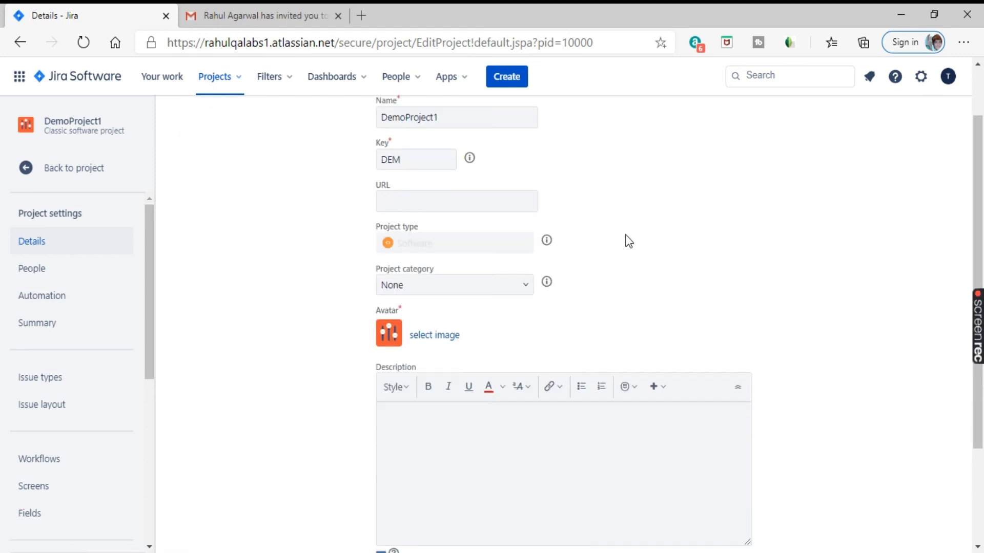
pyautogui.click(408, 309)
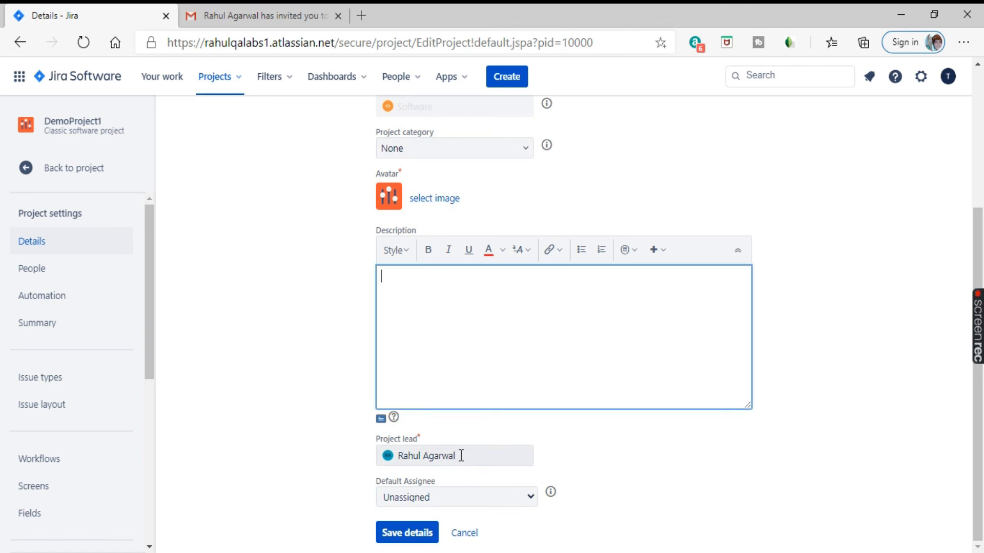
pyautogui.click(212, 406)
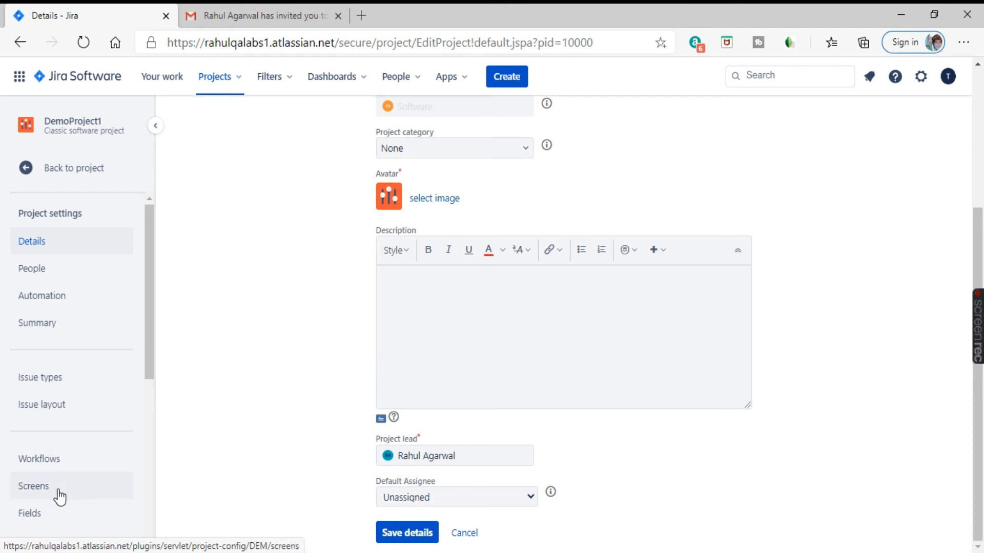
# Step: Scroll over the Details form without saving, then switch to the Notepad notes
pyautogui.scroll(-5, 83, 400)
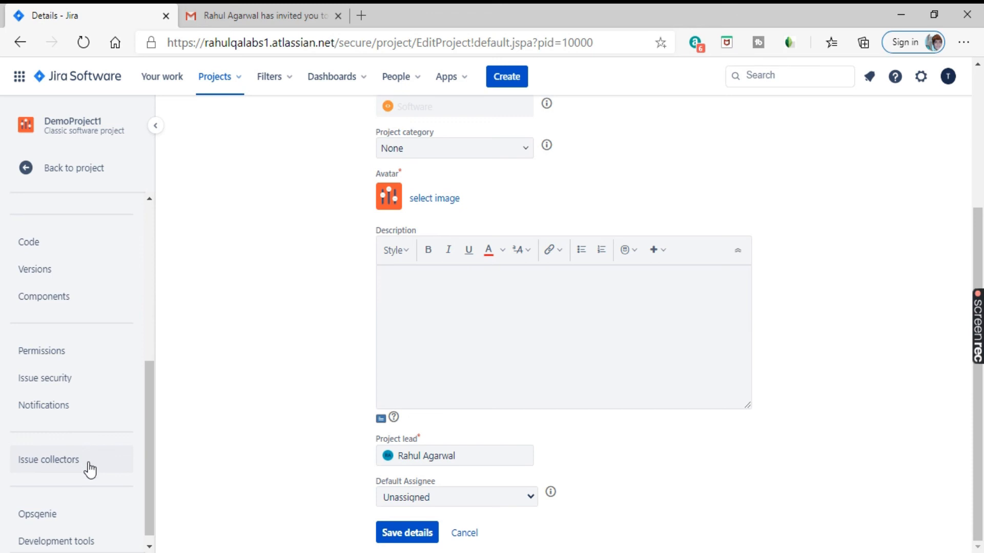
pyautogui.scroll(4, 90, 460)
pyautogui.scroll(5, 132, 456)
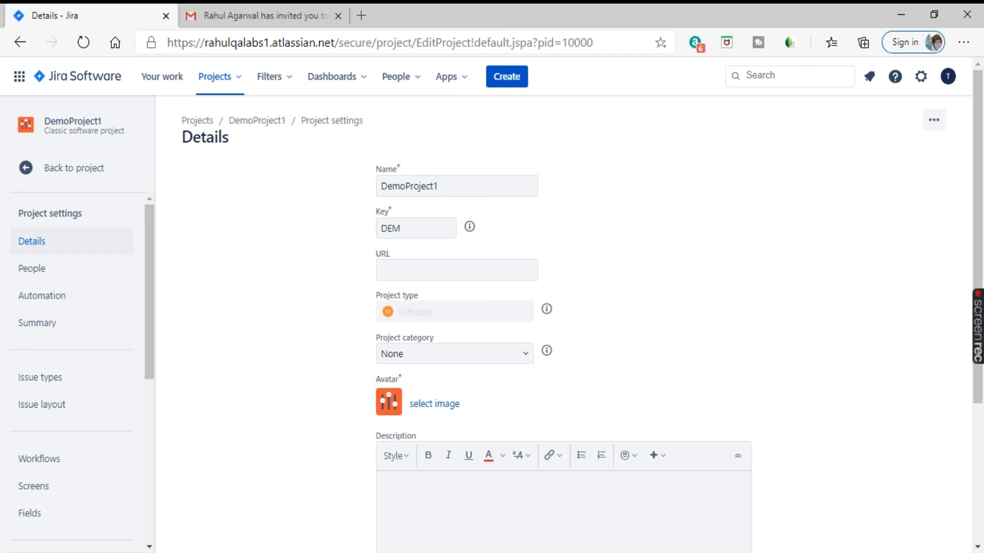
pyautogui.hotkey('alt', 'Tab')
pyautogui.click(258, 257)
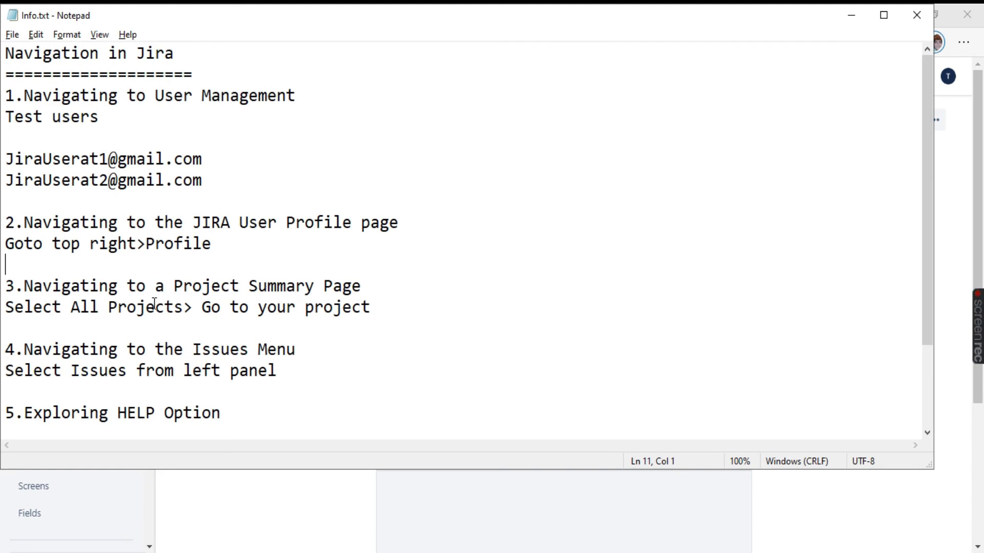
pyautogui.scroll(-2, 184, 204)
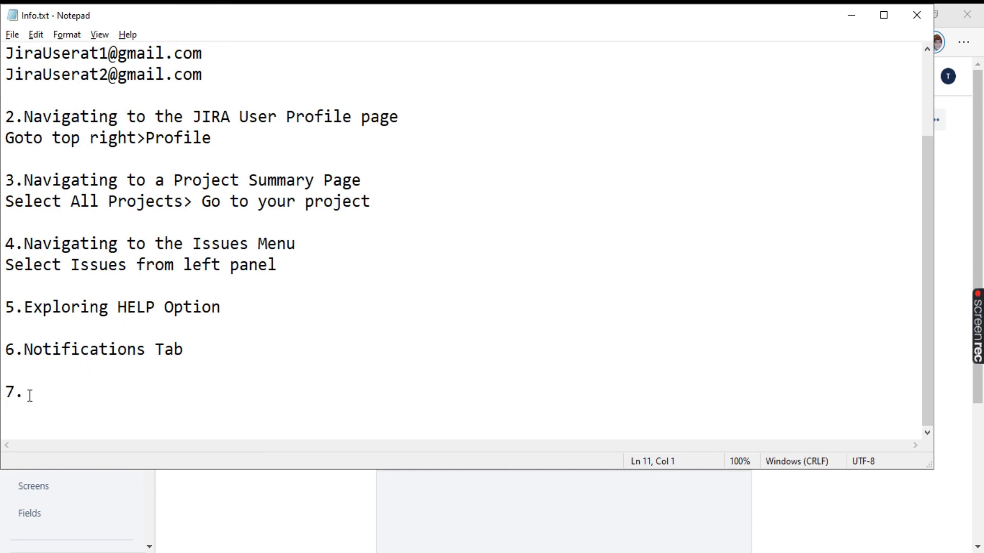
pyautogui.doubleClick(30, 353)
pyautogui.click(259, 342)
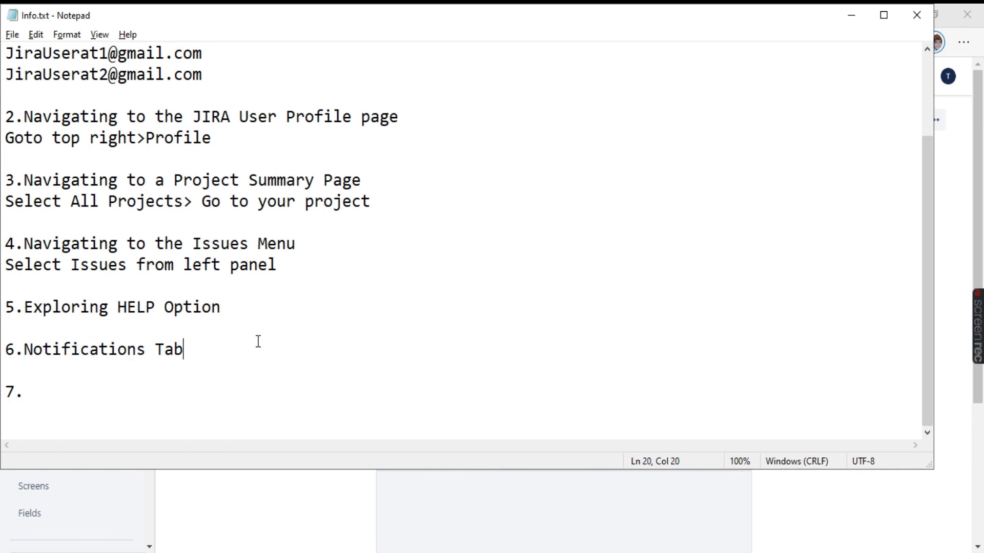
pyautogui.click(46, 394)
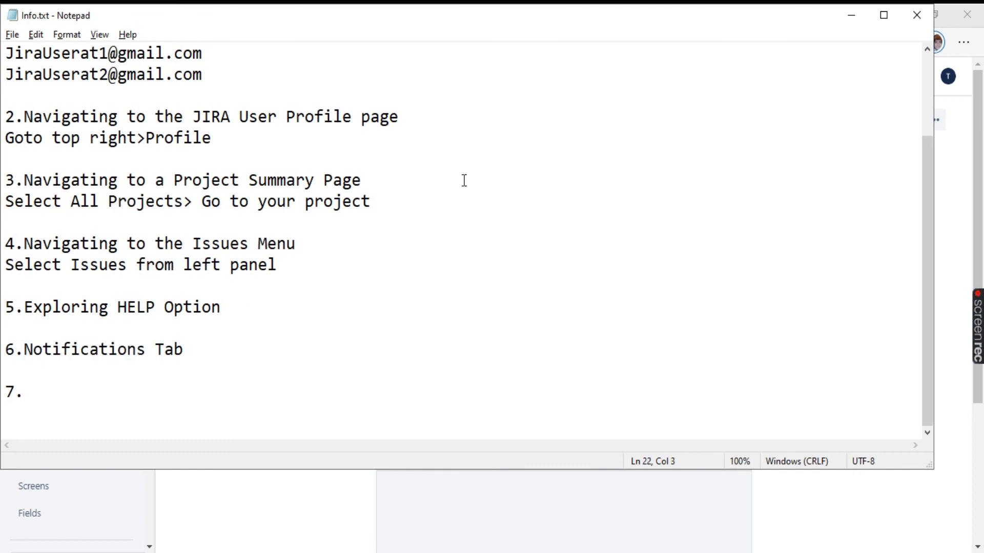
# Step: Minimize Notepad to bring DemoProject1's Details page back into view
pyautogui.click(855, 17)
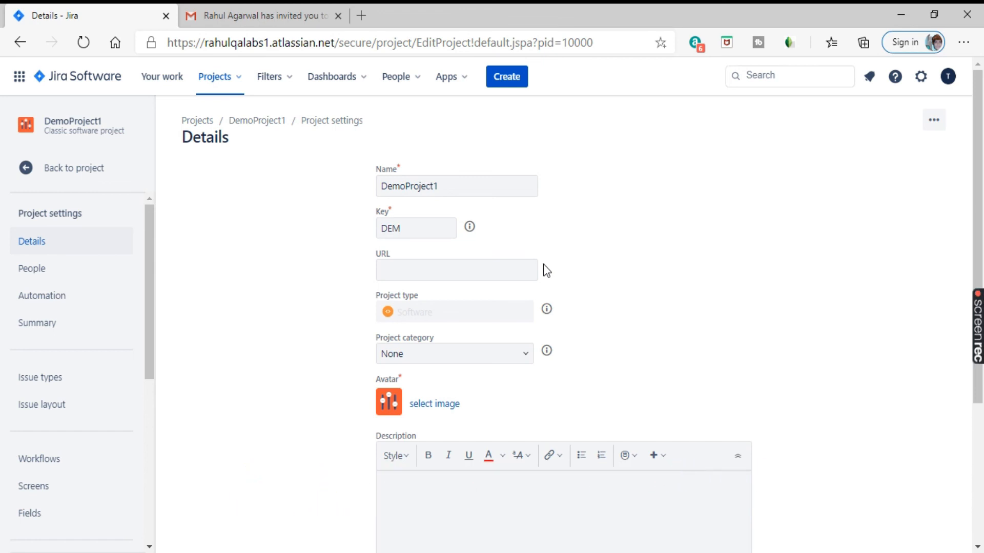
pyautogui.moveTo(980, 336)
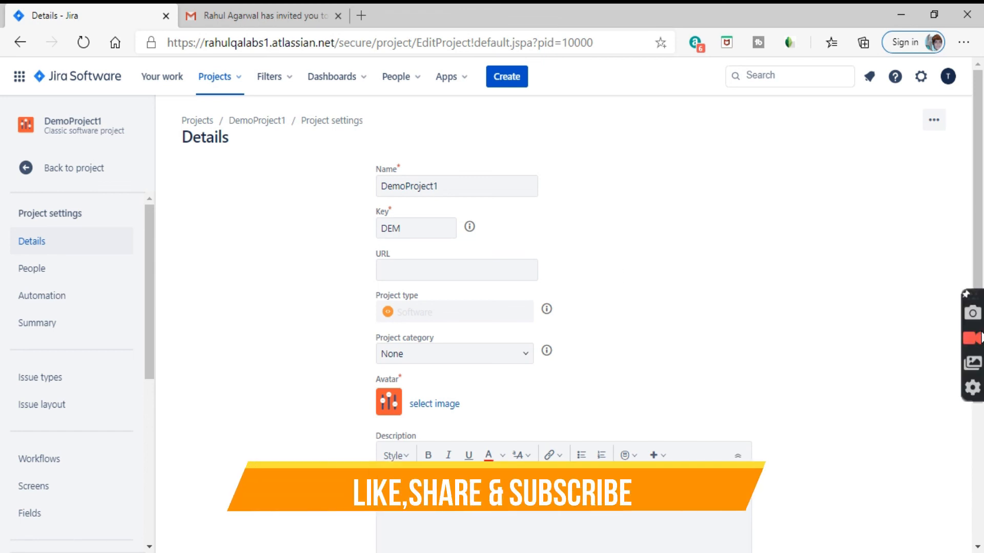